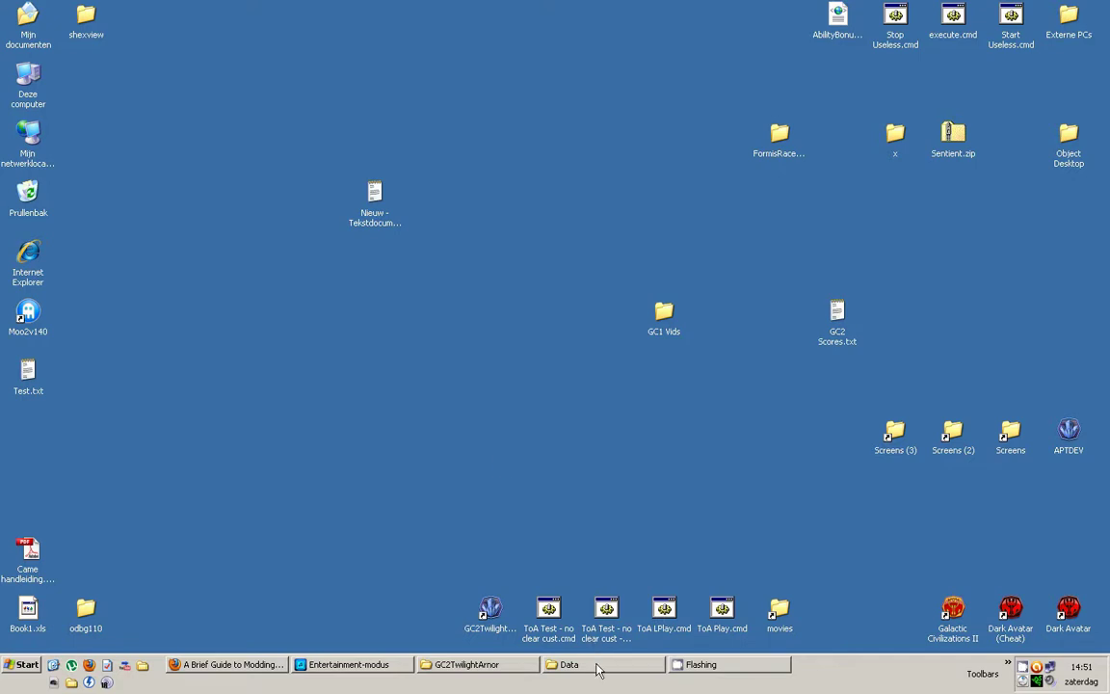
# Open the game's Mods folder at C:\Program Files\GalCiv2\Twilight\Mods
pyautogui.click(557, 665)
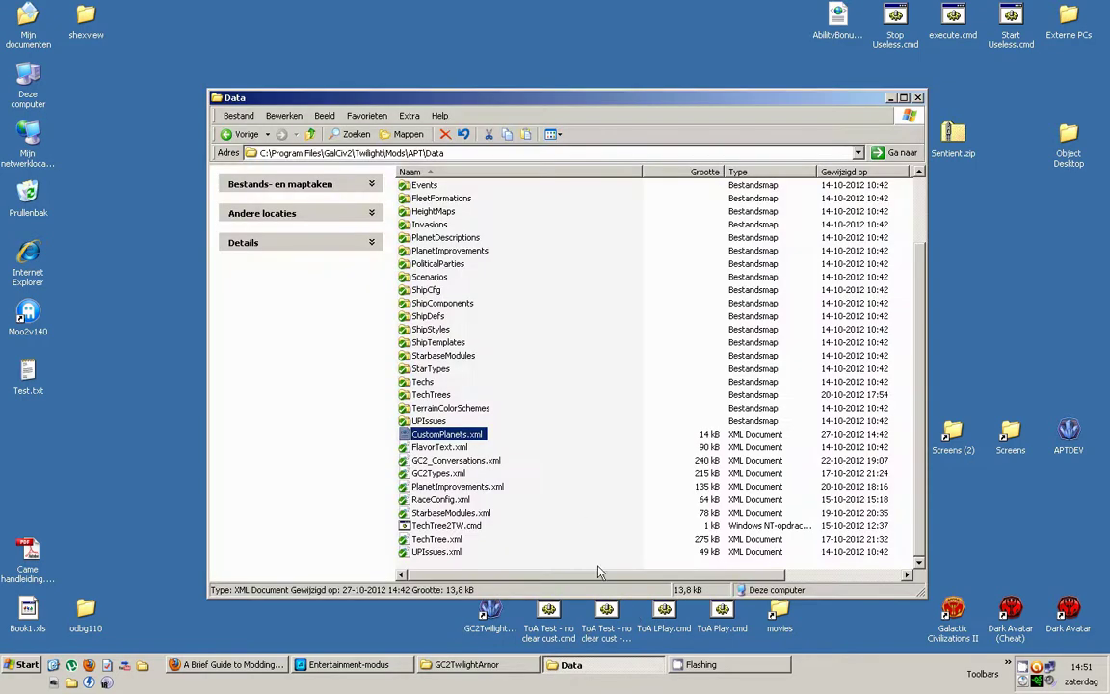
pyautogui.click(309, 134)
pyautogui.click(309, 134)
pyautogui.click(309, 134)
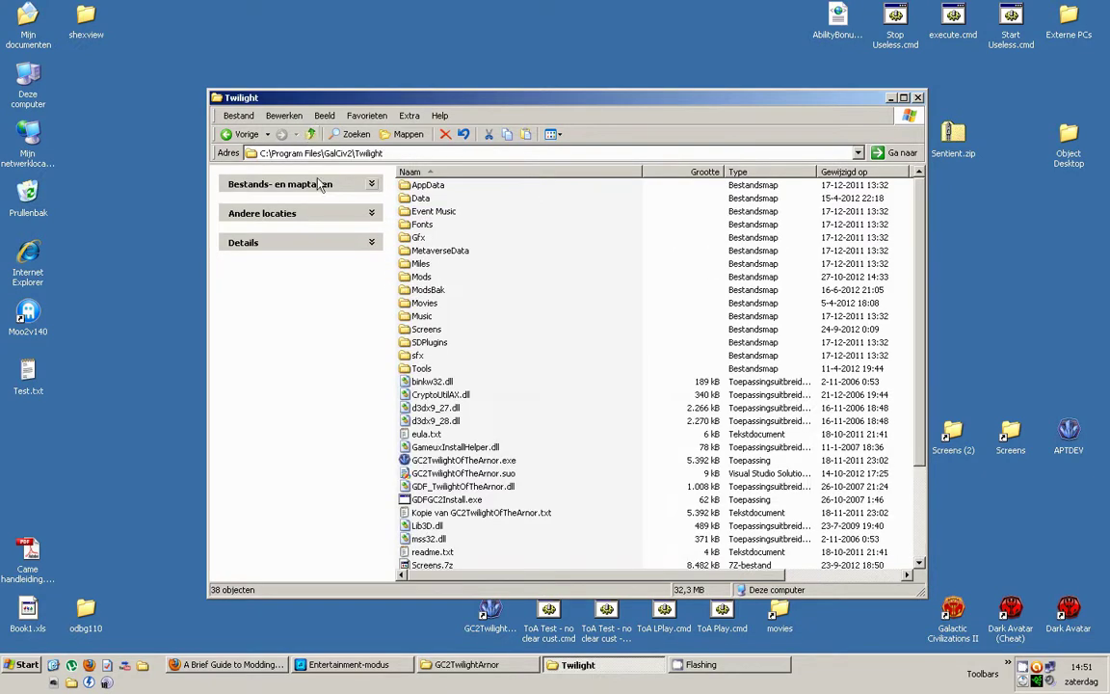
pyautogui.click(420, 278)
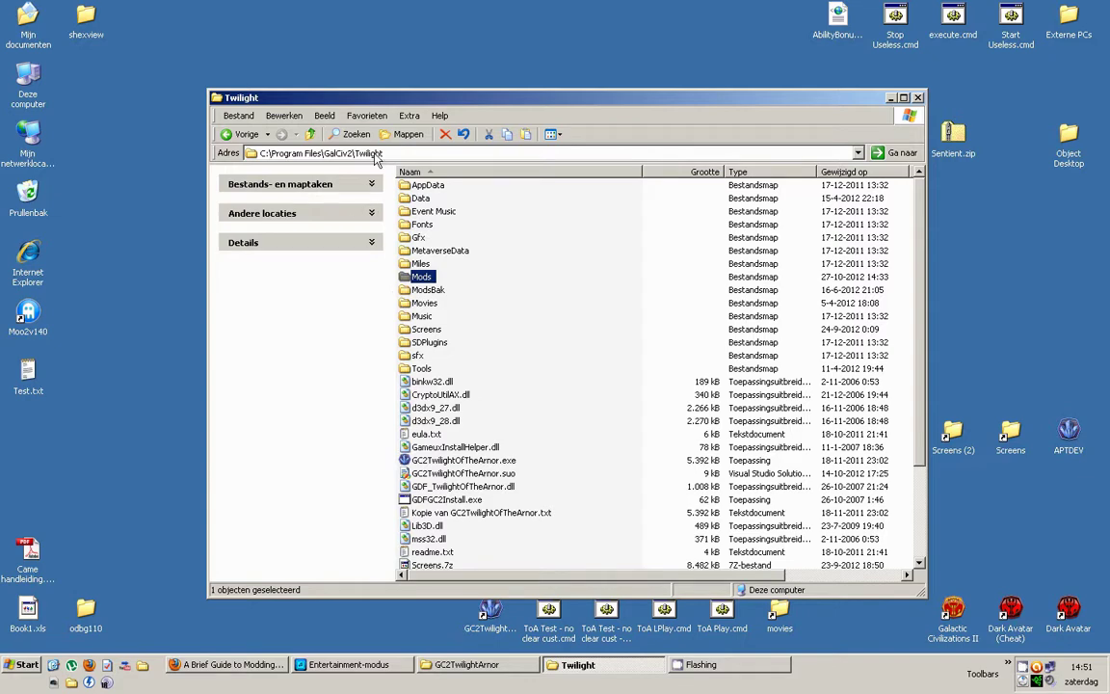
pyautogui.moveTo(376, 98); pyautogui.dragTo(358, 80)
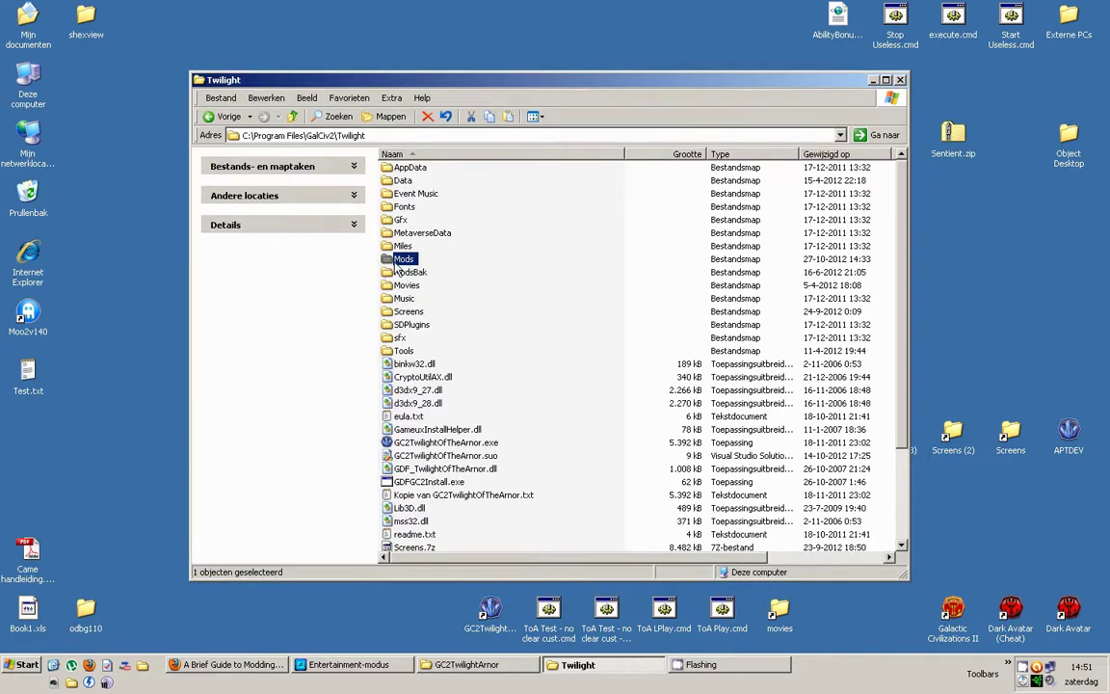
pyautogui.moveTo(394, 270)
pyautogui.doubleClick(395, 262)
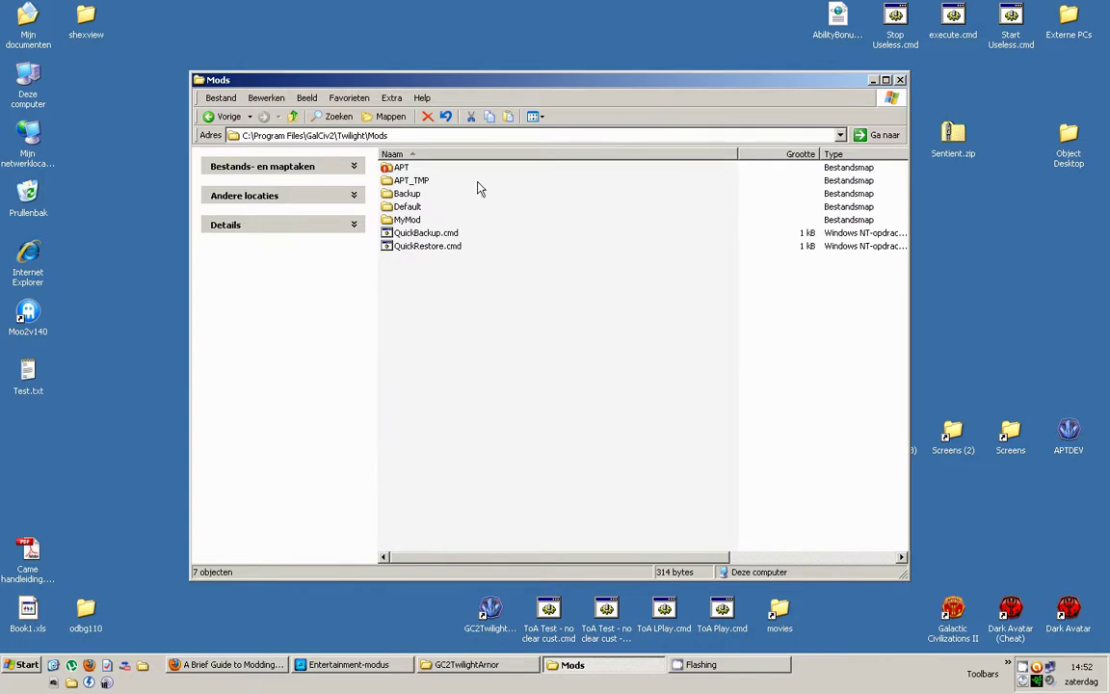
pyautogui.moveTo(516, 79)
pyautogui.mouseDown()
pyautogui.moveTo(473, 67)
pyautogui.moveTo(525, 70)
pyautogui.mouseUp()
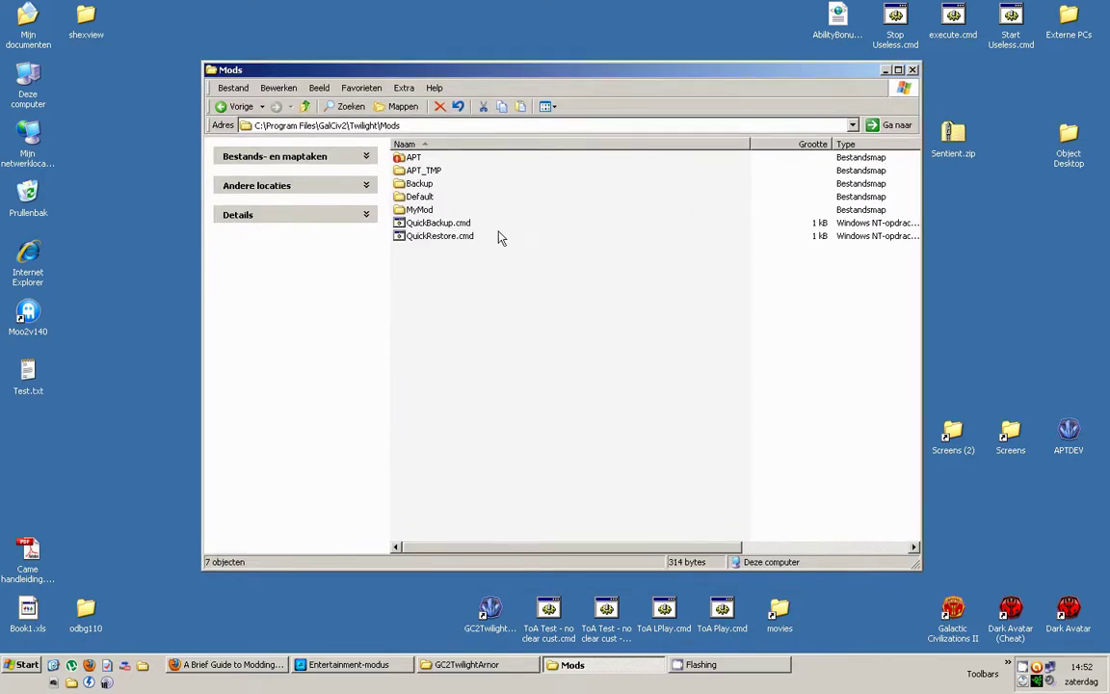
# Duplicate the Default mod folder within Mods, name the copy YDT and open it
pyautogui.click(425, 198)
pyautogui.moveTo(427, 199); pyautogui.dragTo(474, 295)
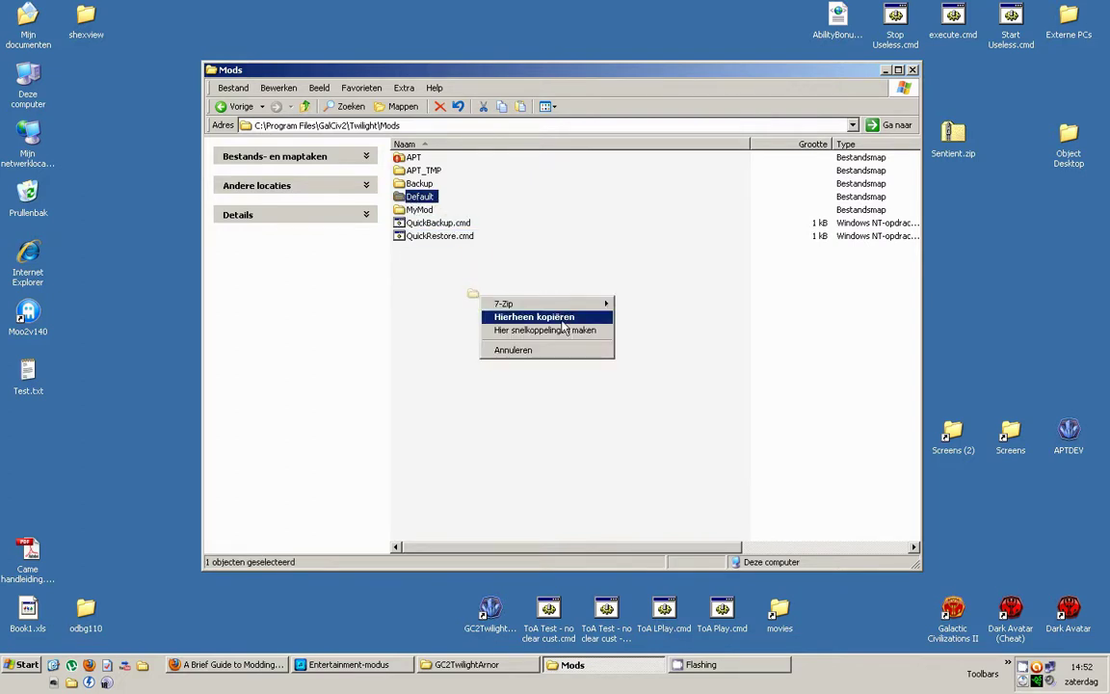
pyautogui.click(558, 318)
pyautogui.press('F2')
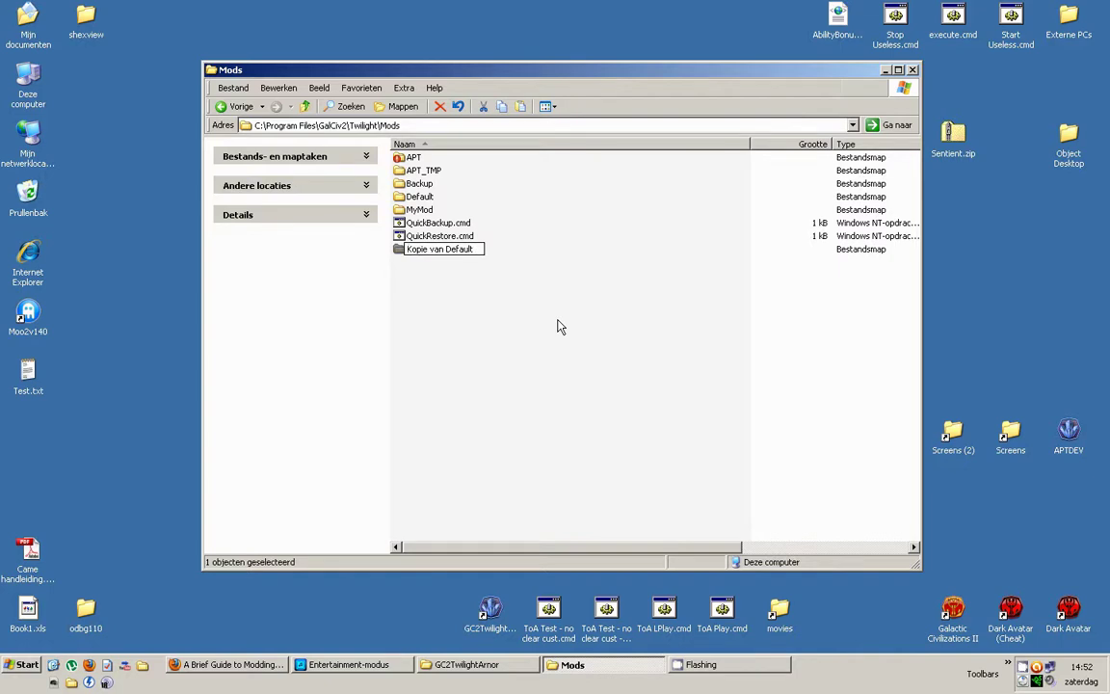
pyautogui.press('BackSpace')
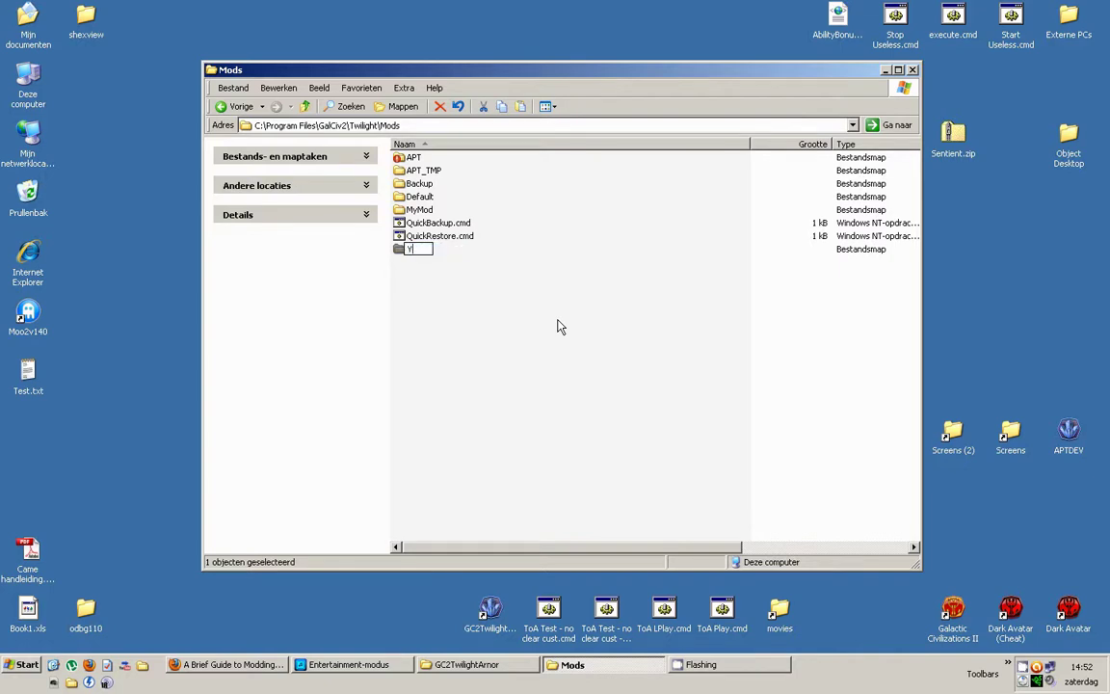
pyautogui.press('Return')
pyautogui.press('Return')
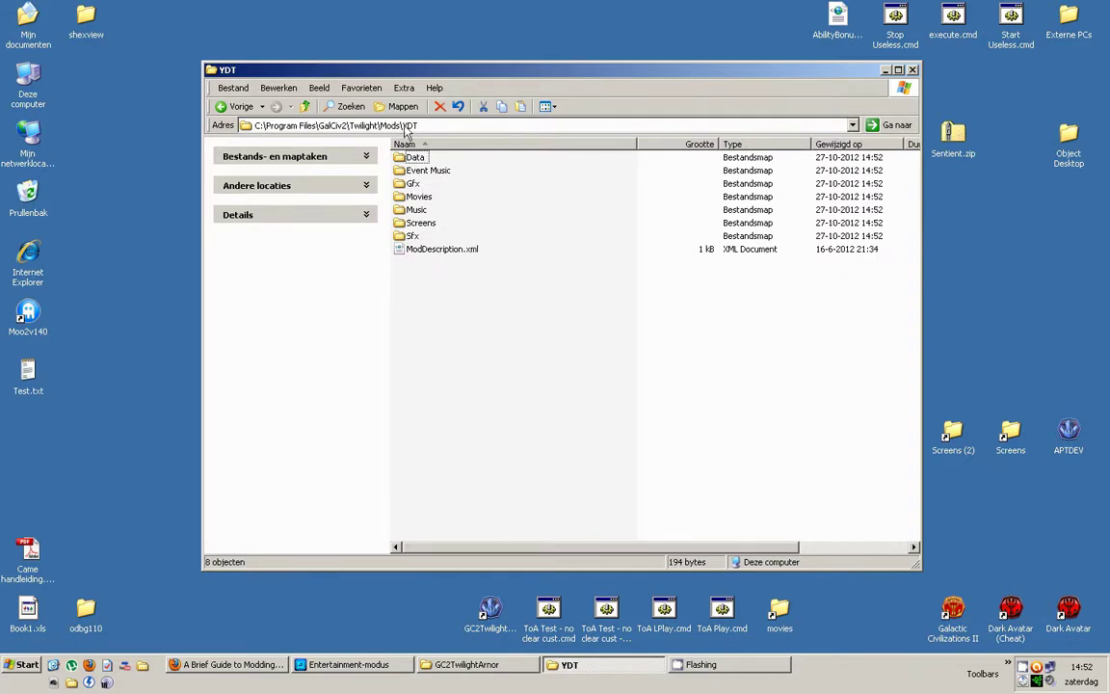
# Edit ModDescription.xml as text, replace the mod name "Generic" with "YTD", and save and close the file
pyautogui.rightClick(435, 249)
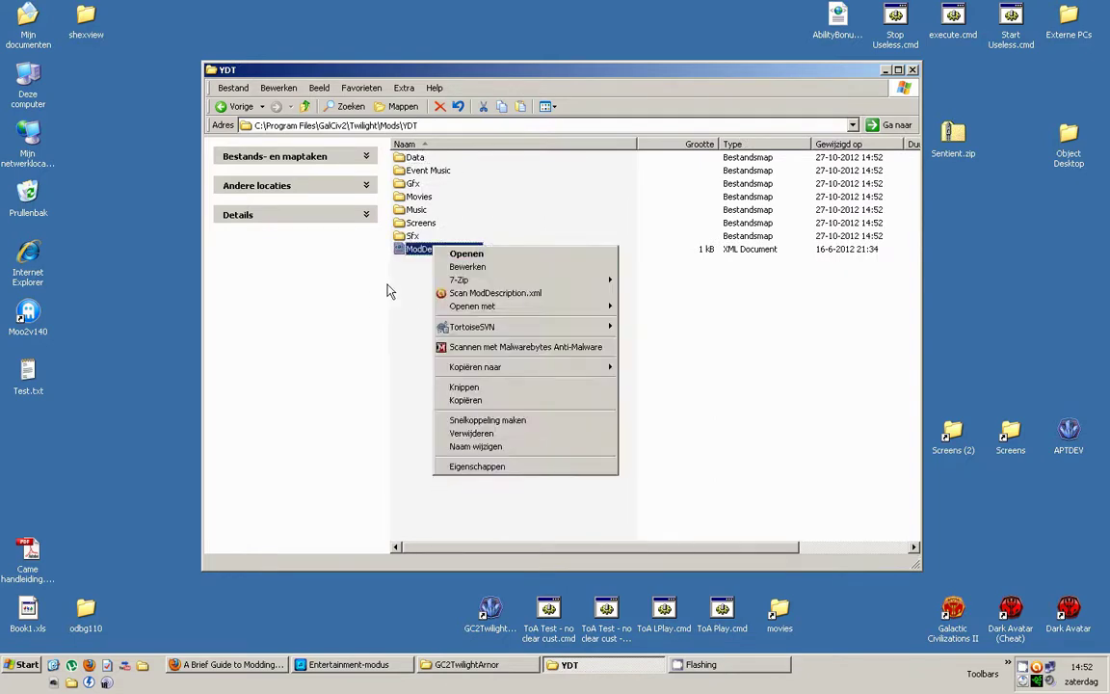
pyautogui.click(472, 267)
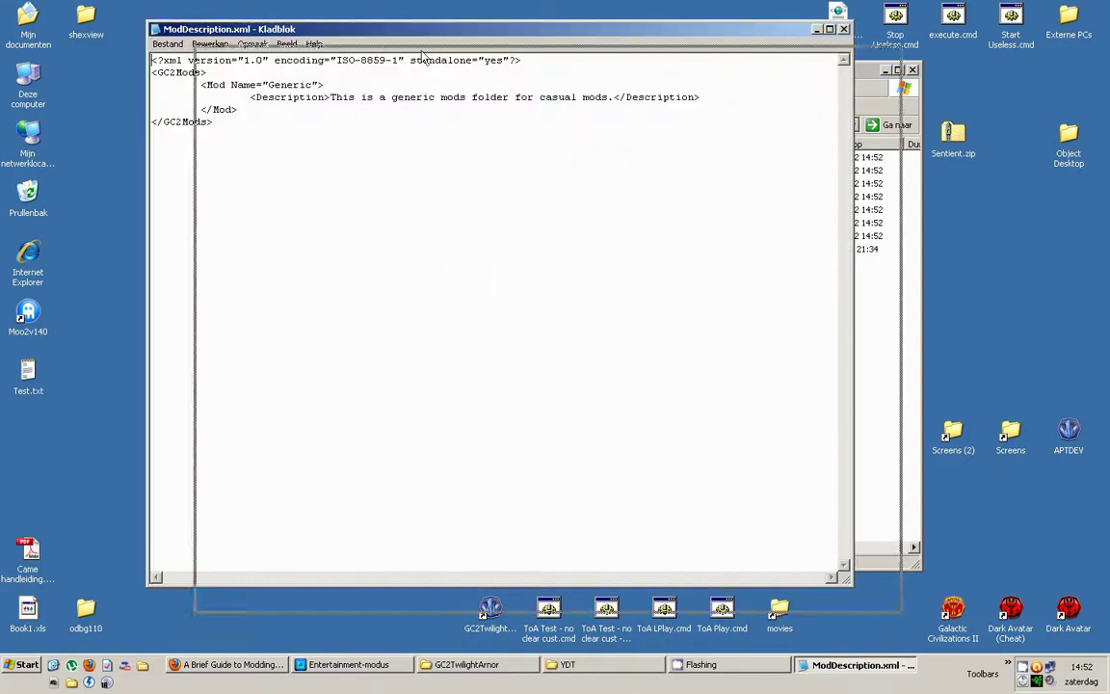
pyautogui.moveTo(340, 24); pyautogui.dragTo(512, 173)
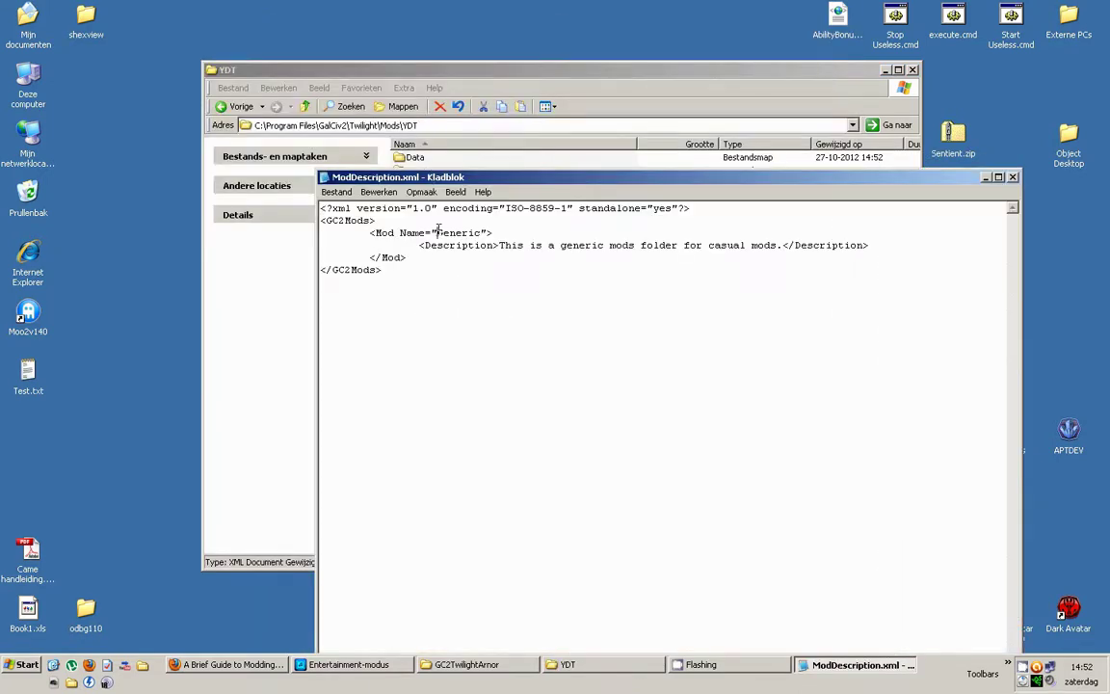
pyautogui.doubleClick(482, 233)
pyautogui.moveTo(413, 176); pyautogui.dragTo(721, 227)
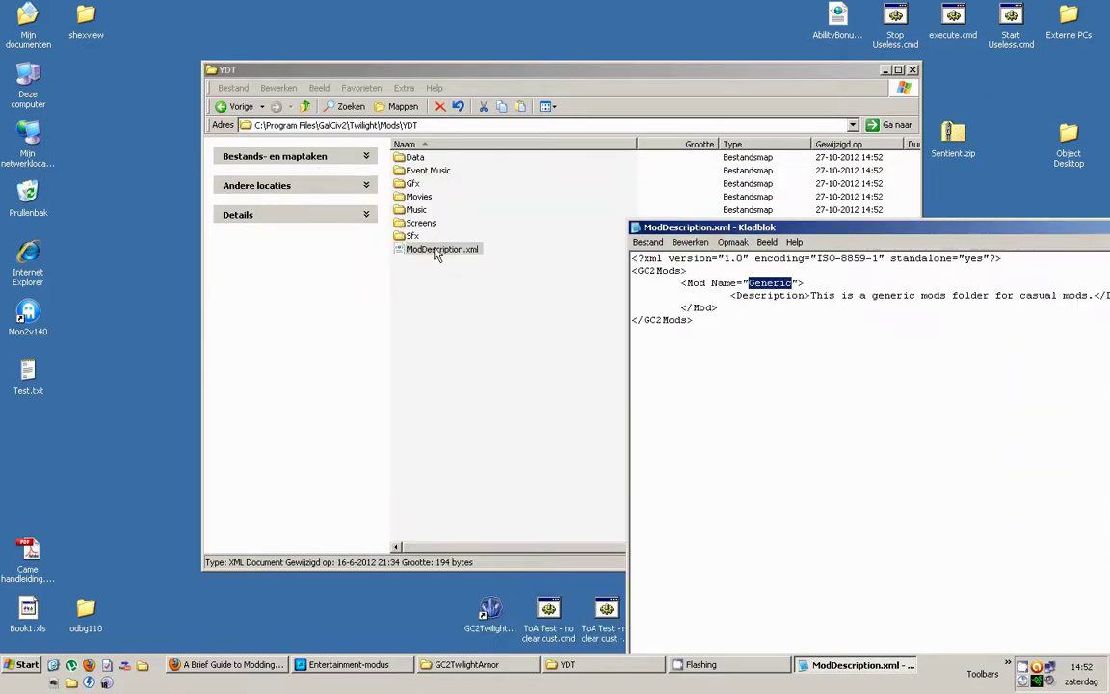
pyautogui.write('YTD')
pyautogui.doubleClick(635, 230)
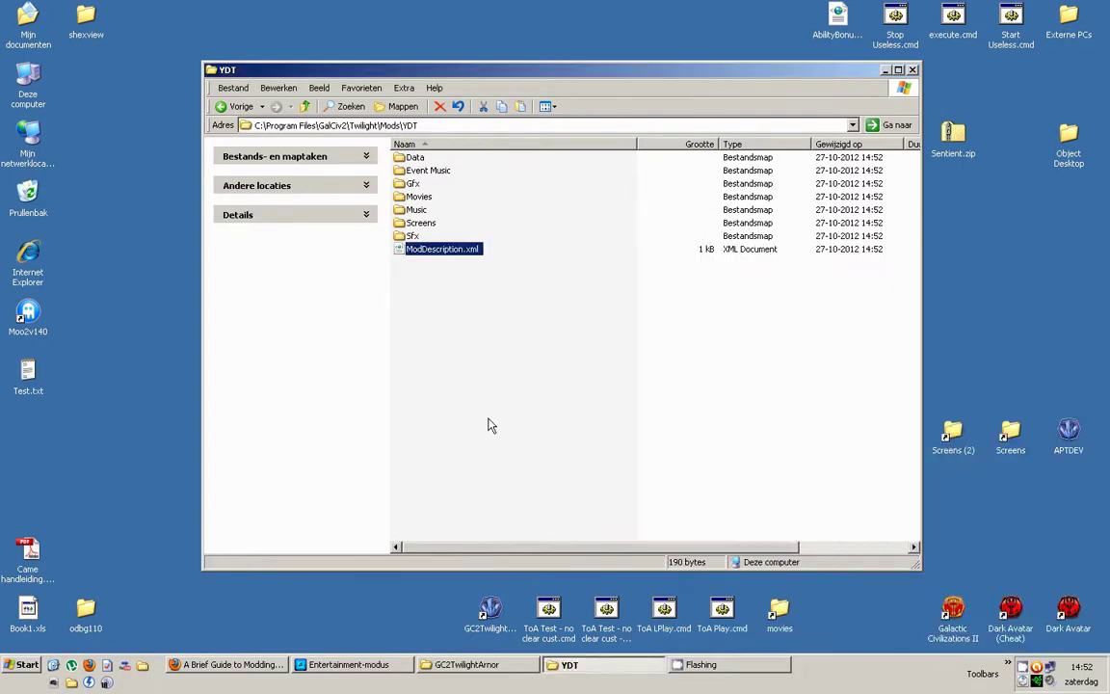
pyautogui.click(431, 289)
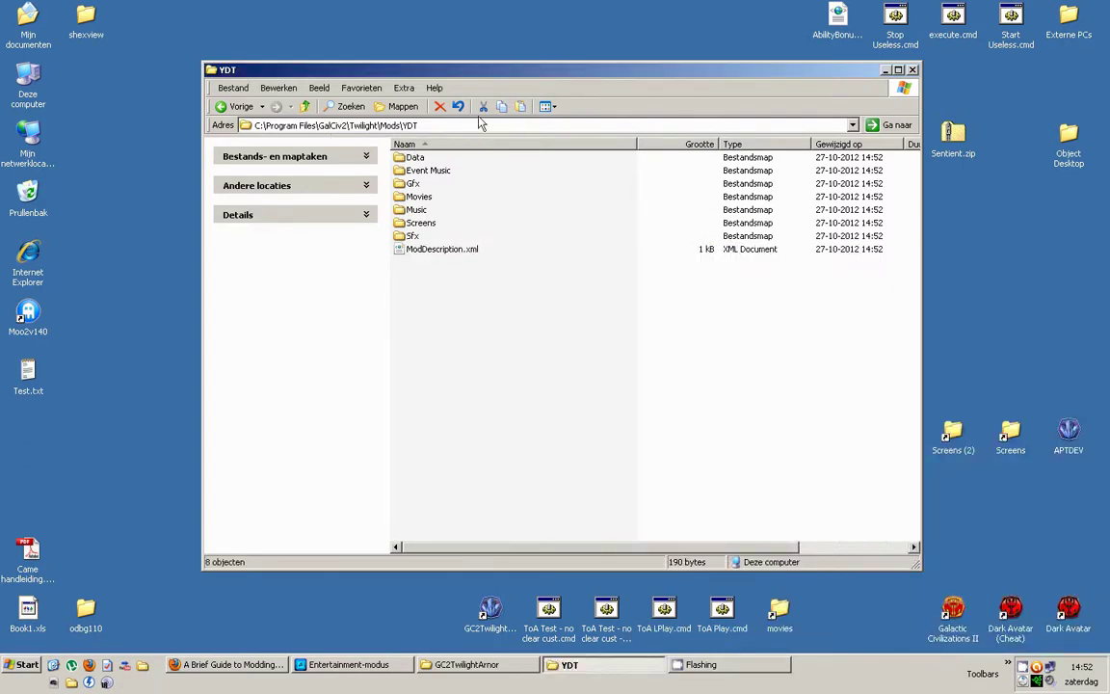
# Copy the original CustomPlanets.xml from the game's Twilight\Data\English folder
pyautogui.moveTo(474, 71); pyautogui.dragTo(537, 80)
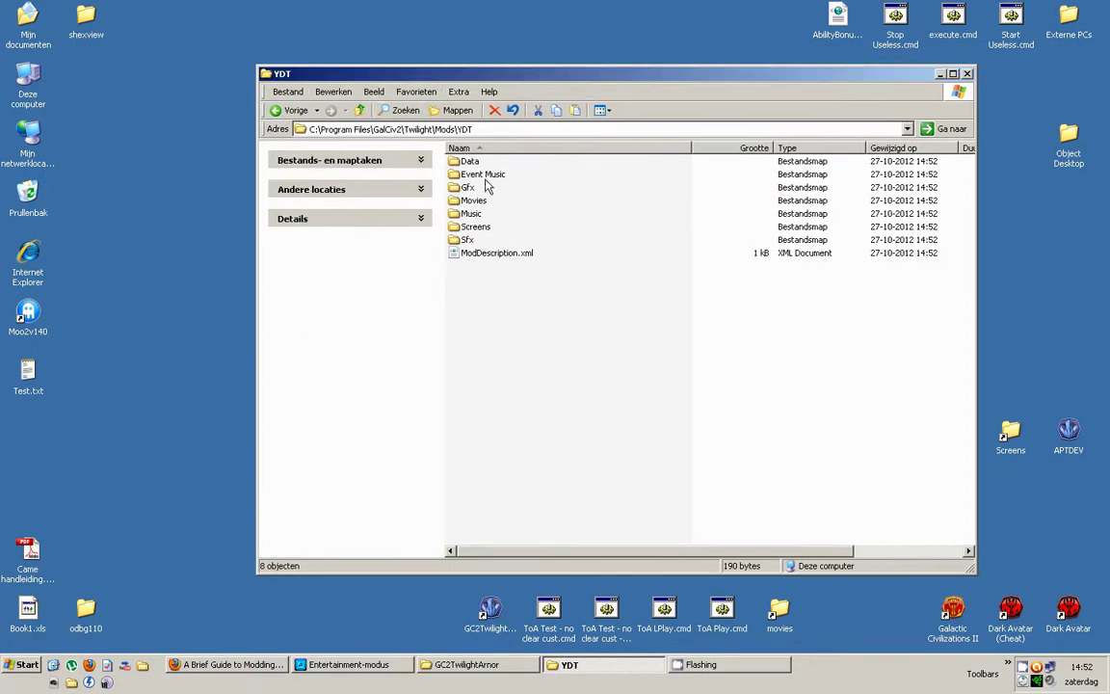
pyautogui.doubleClick(470, 160)
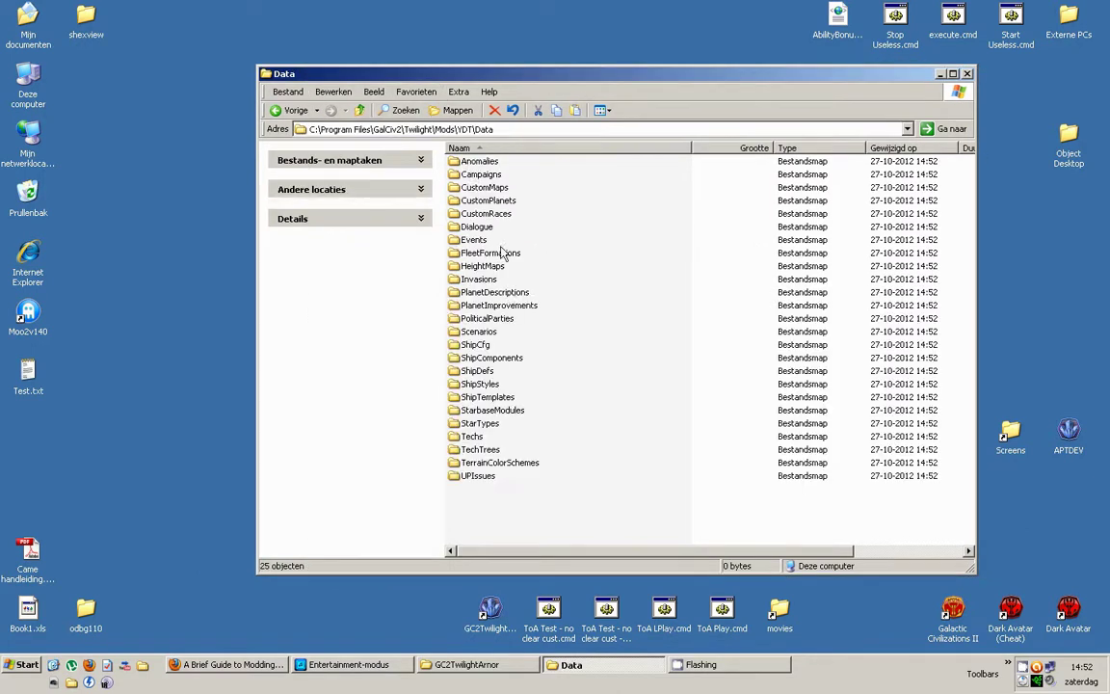
pyautogui.click(360, 112)
pyautogui.click(360, 112)
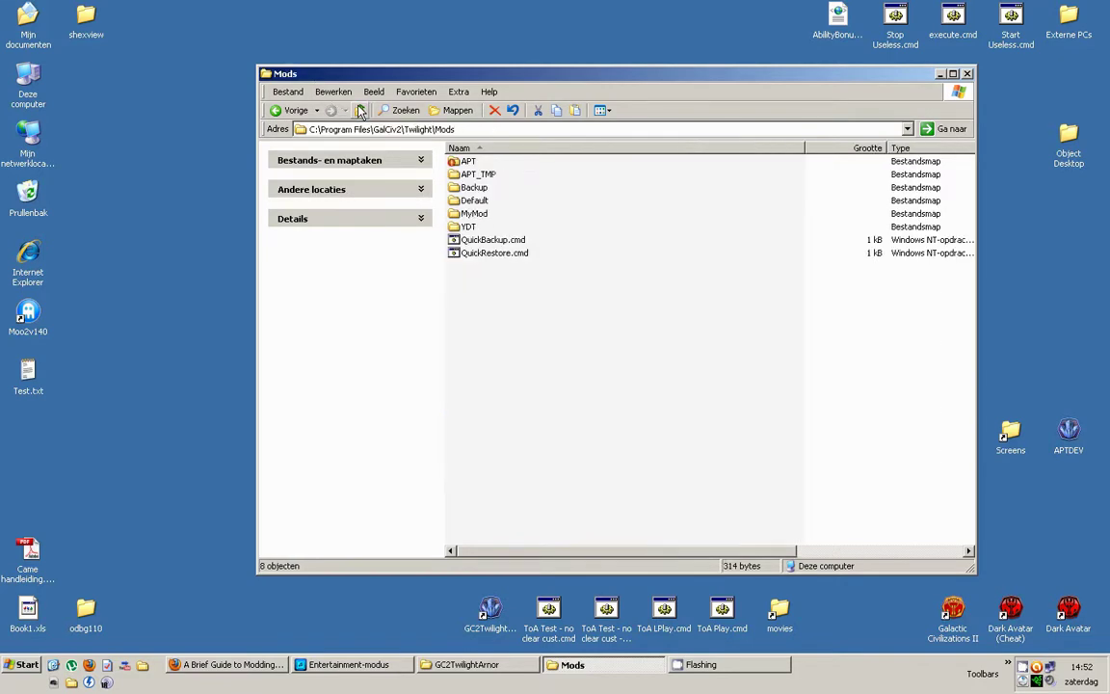
pyautogui.click(359, 111)
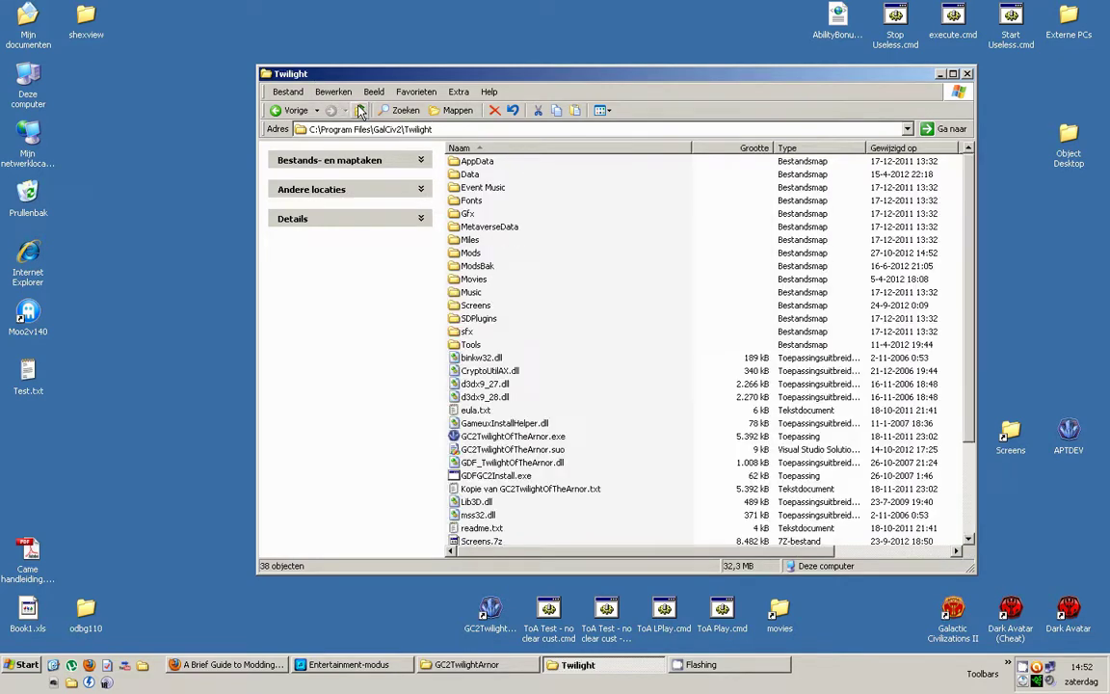
pyautogui.doubleClick(459, 175)
pyautogui.click(465, 175)
pyautogui.doubleClick(462, 179)
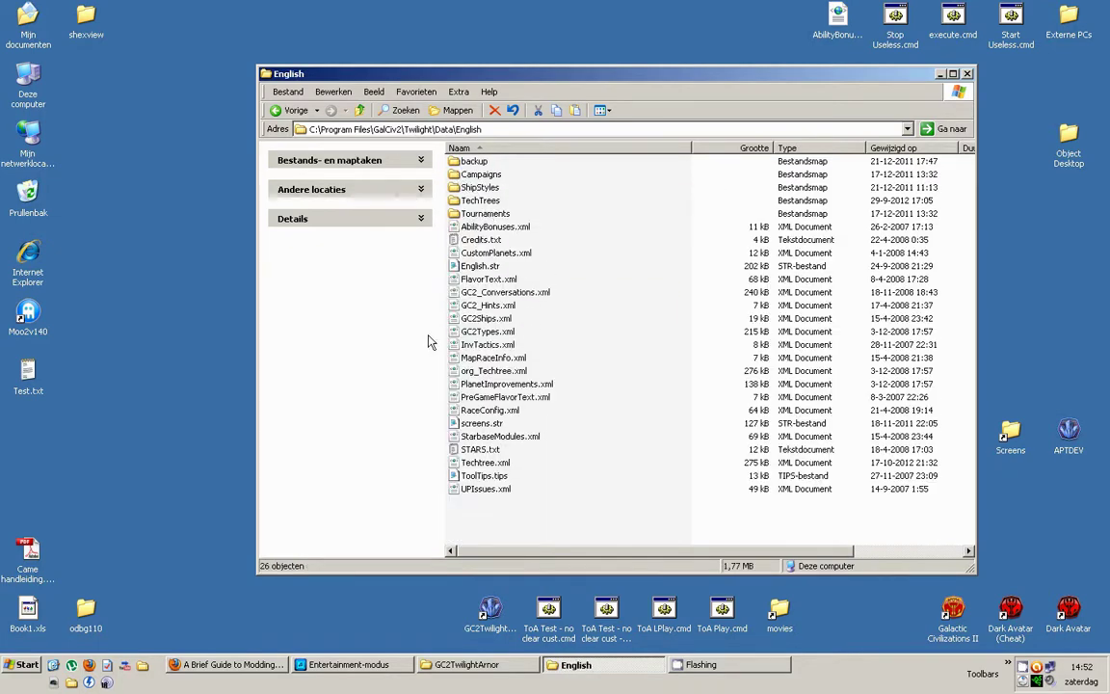
pyautogui.click(496, 252)
pyautogui.rightClick(511, 254)
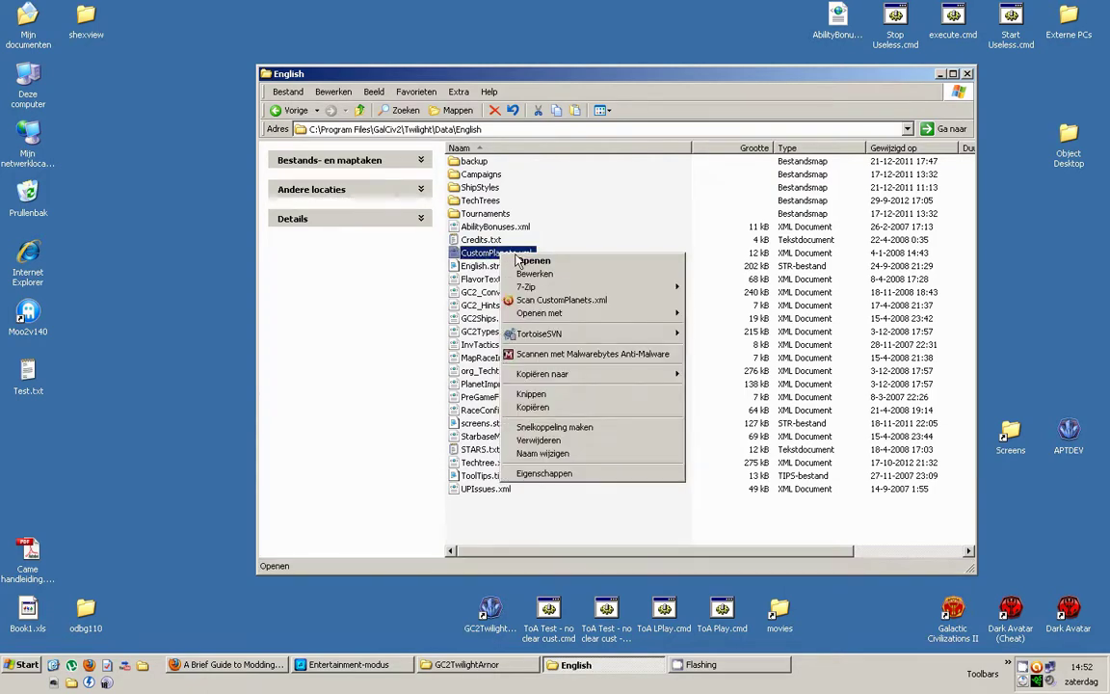
pyautogui.click(533, 406)
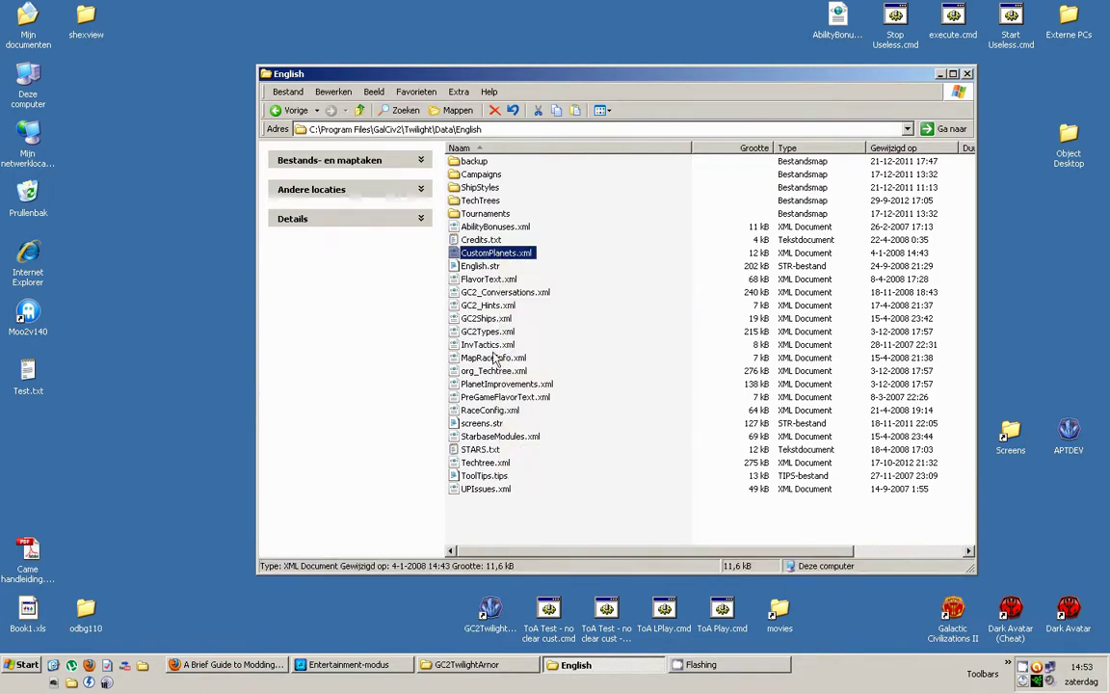
# Paste CustomPlanets.xml into the Mods\YDT\Data folder and return to the Twilight folder
pyautogui.click(360, 110)
pyautogui.click(359, 110)
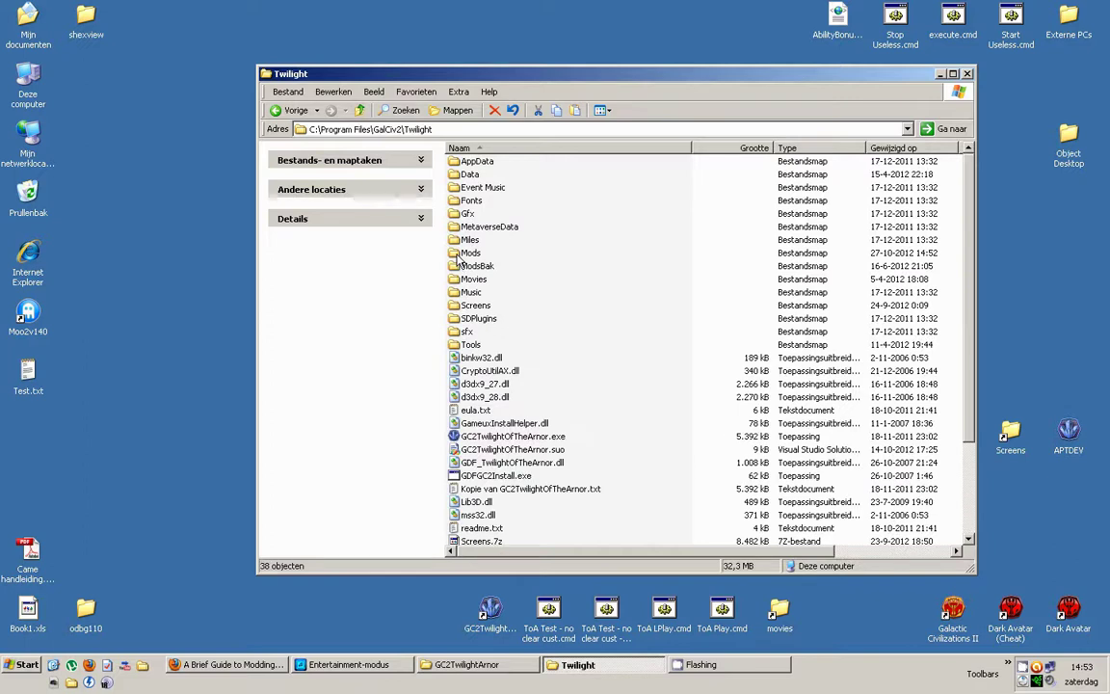
pyautogui.doubleClick(470, 252)
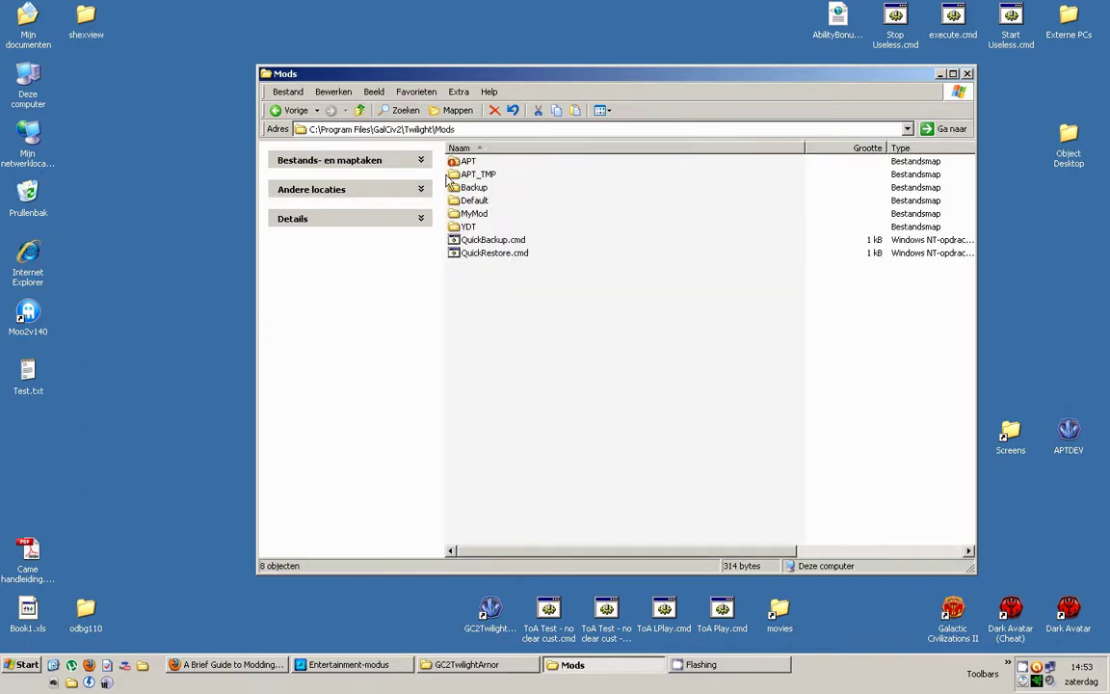
pyautogui.doubleClick(467, 226)
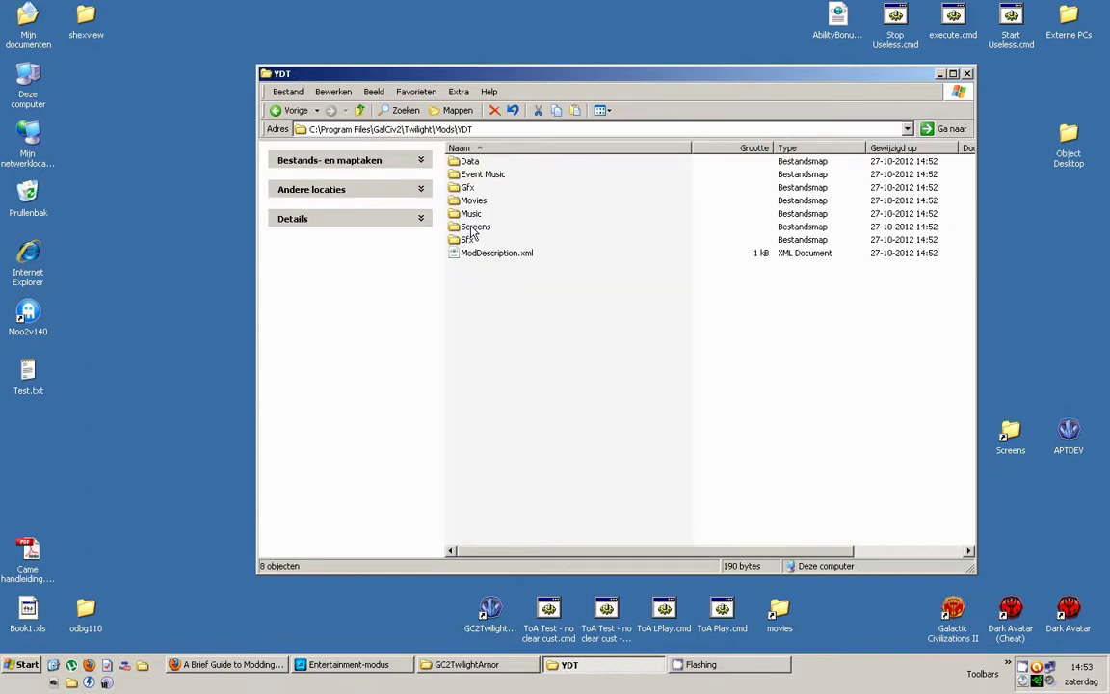
pyautogui.doubleClick(469, 163)
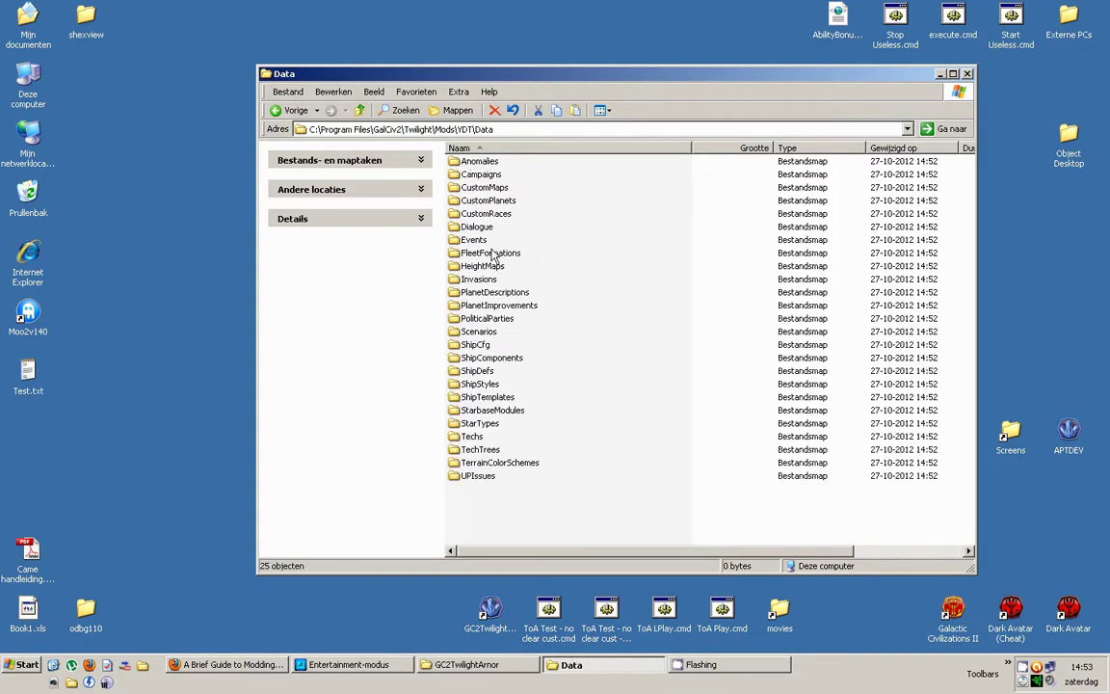
pyautogui.rightClick(556, 517)
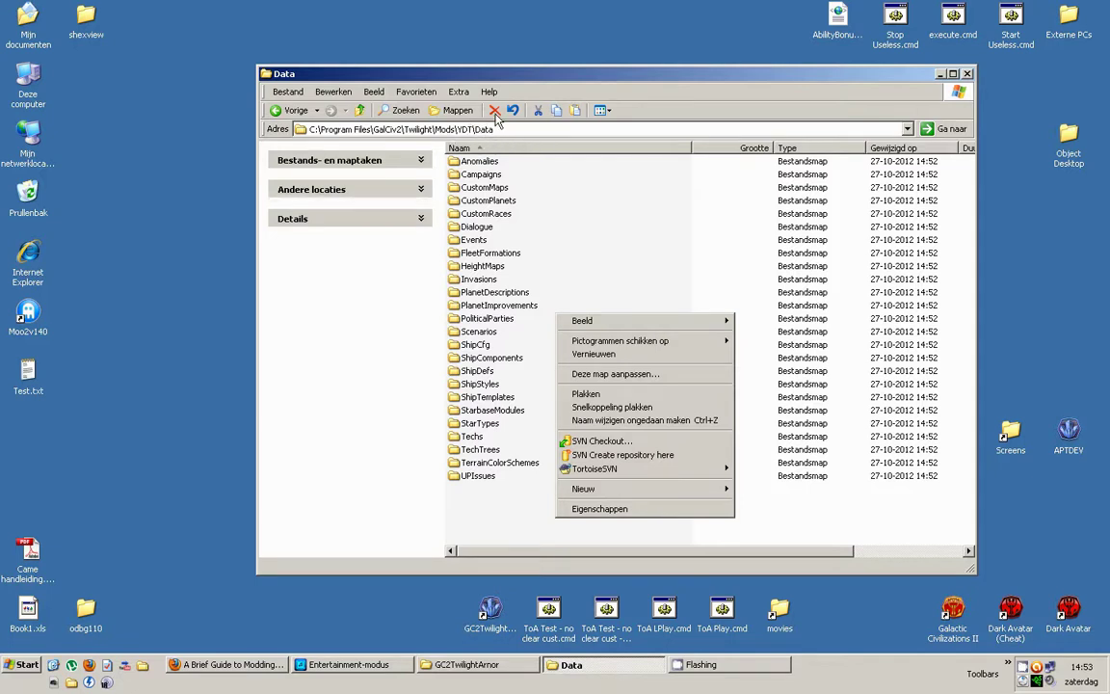
pyautogui.click(586, 393)
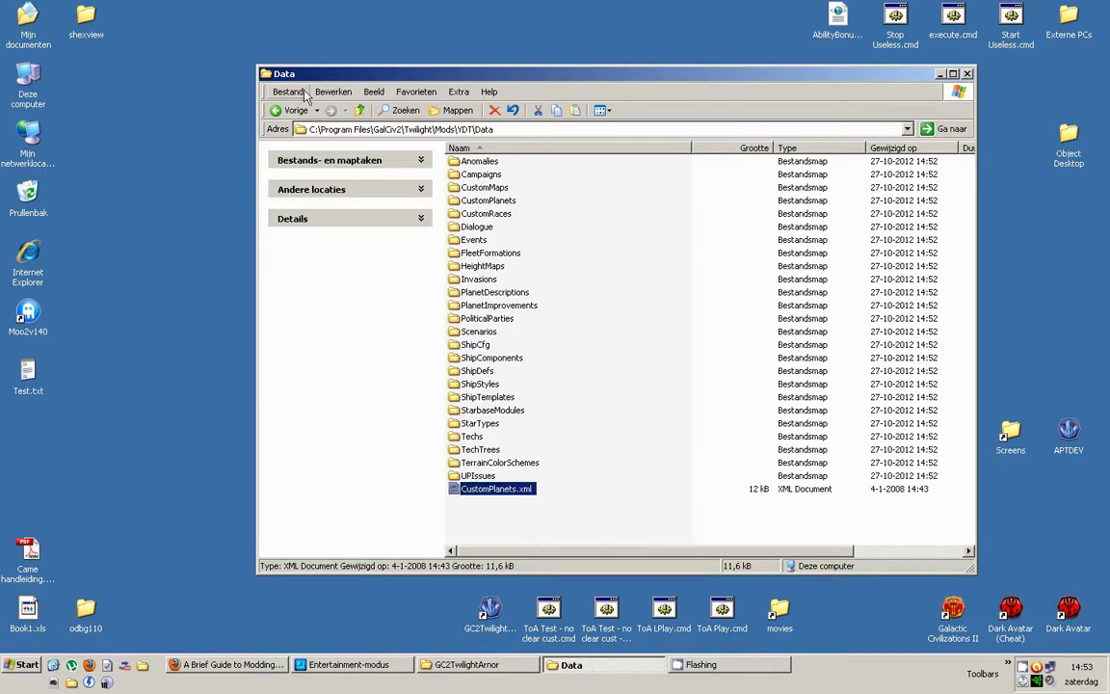
pyautogui.moveTo(378, 72); pyautogui.dragTo(286, 42)
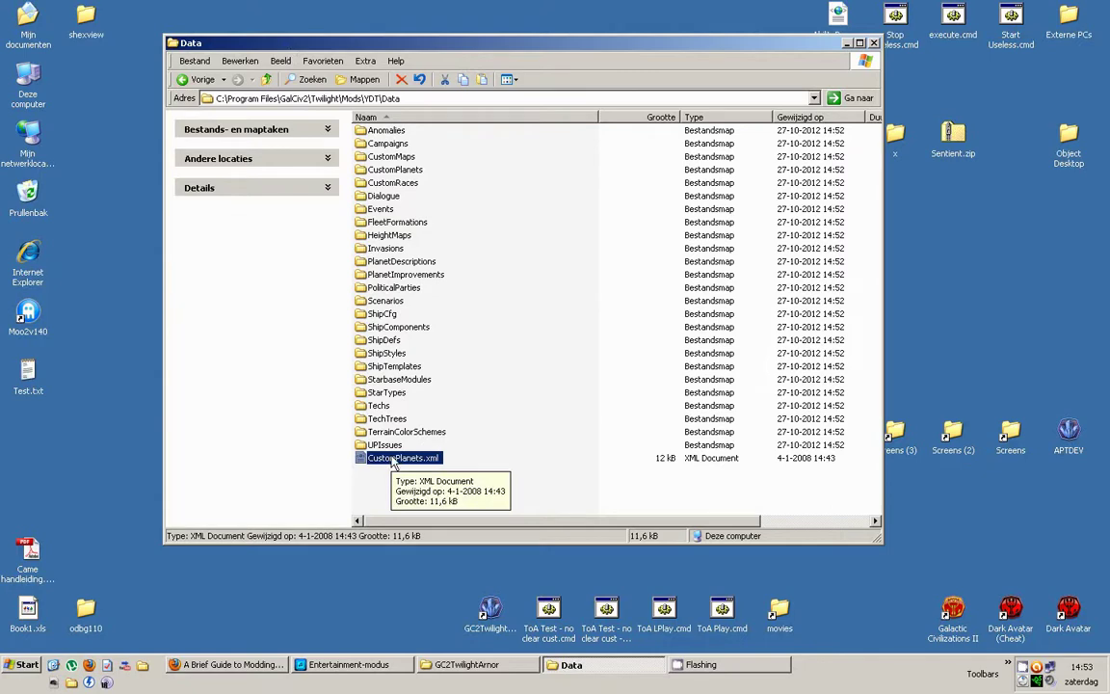
pyautogui.click(267, 80)
pyautogui.click(266, 80)
pyautogui.click(267, 80)
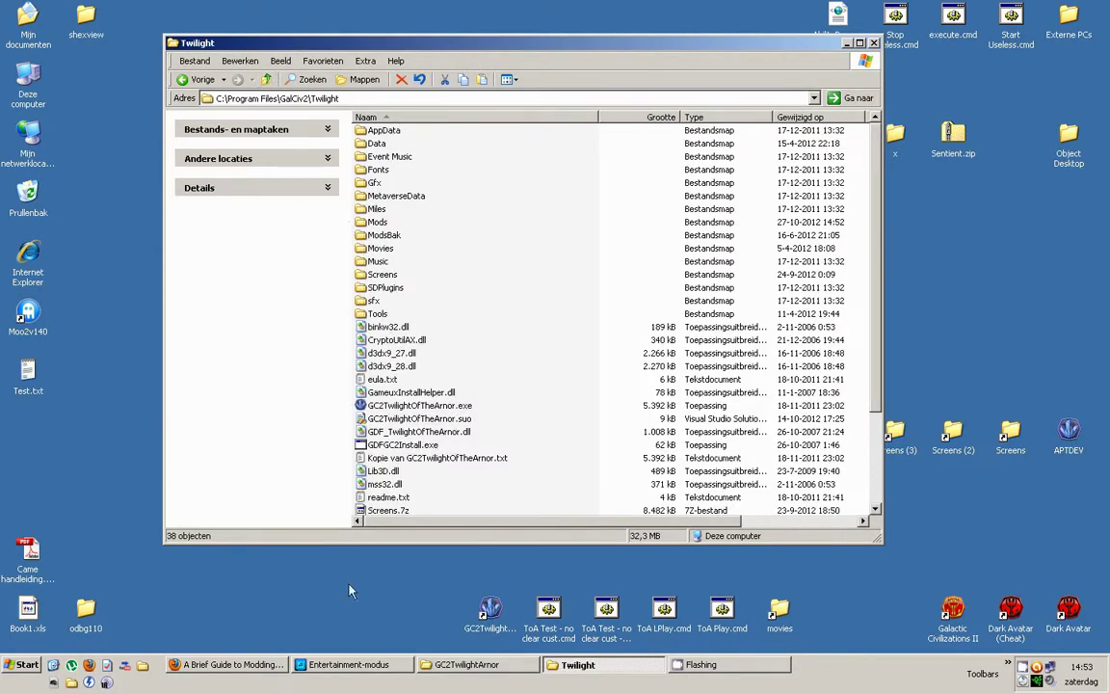
# Launch Twilight of the Arnor in its test setup and set the mods directory in its game options to YDT
pyautogui.doubleClick(550, 621)
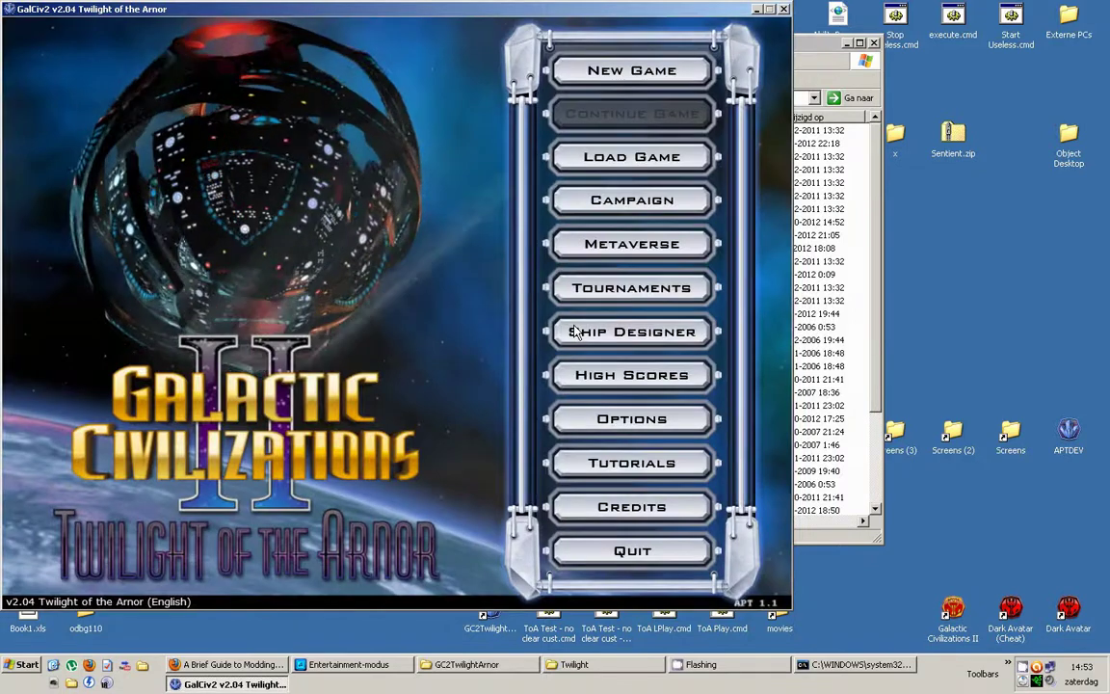
pyautogui.press('Return')
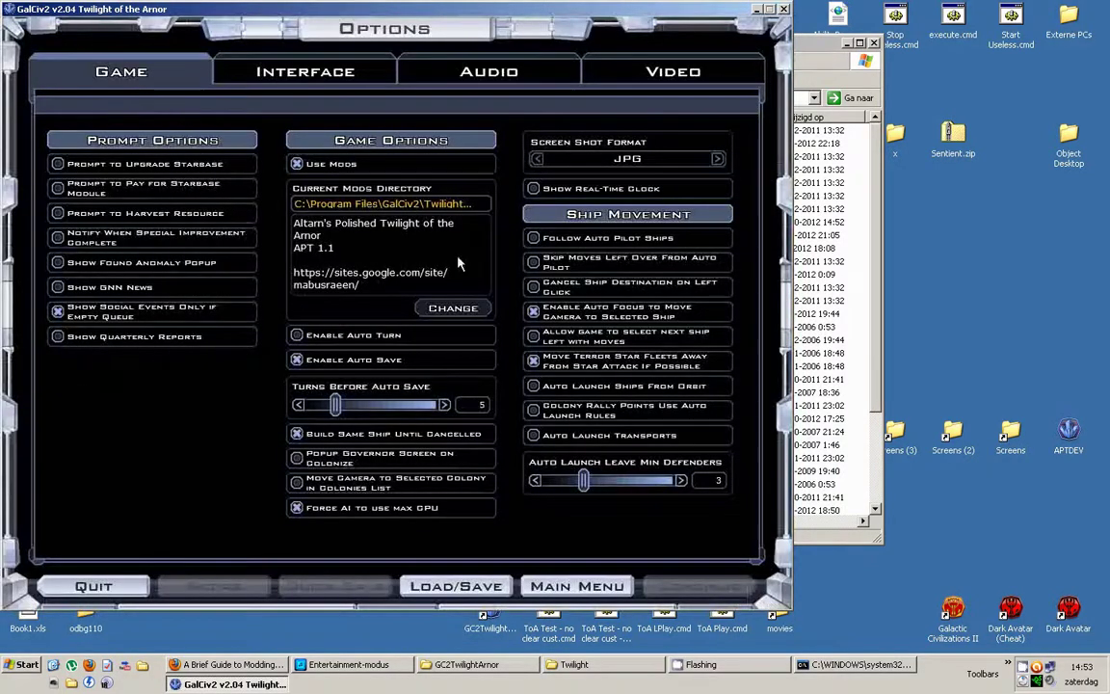
pyautogui.click(445, 311)
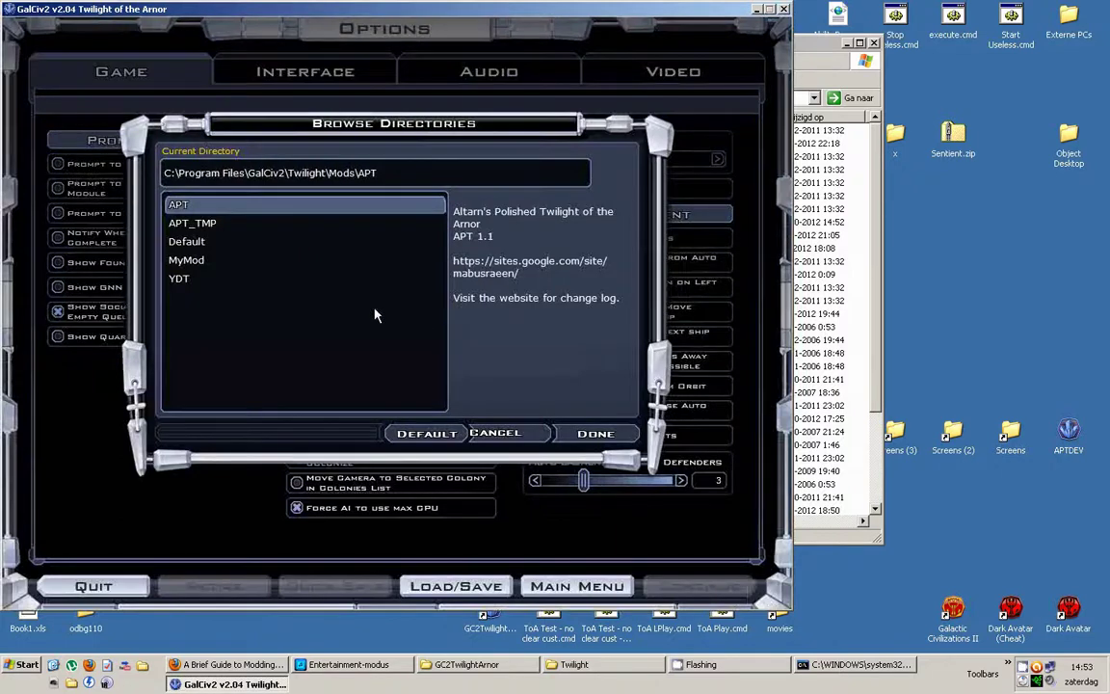
pyautogui.click(195, 283)
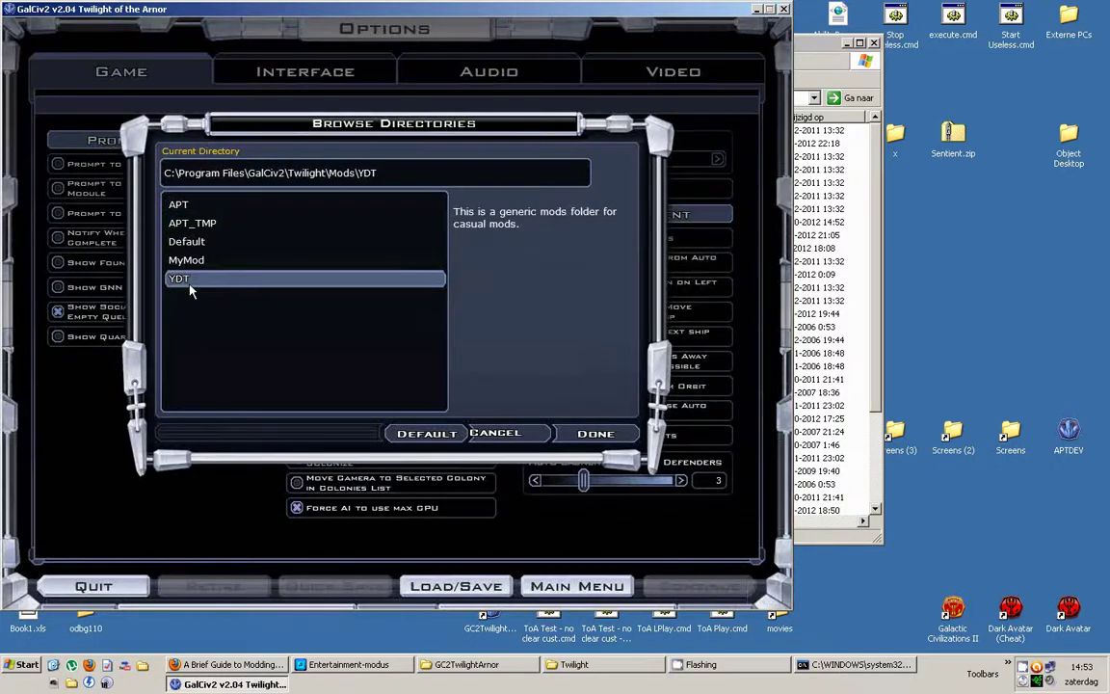
pyautogui.click(595, 433)
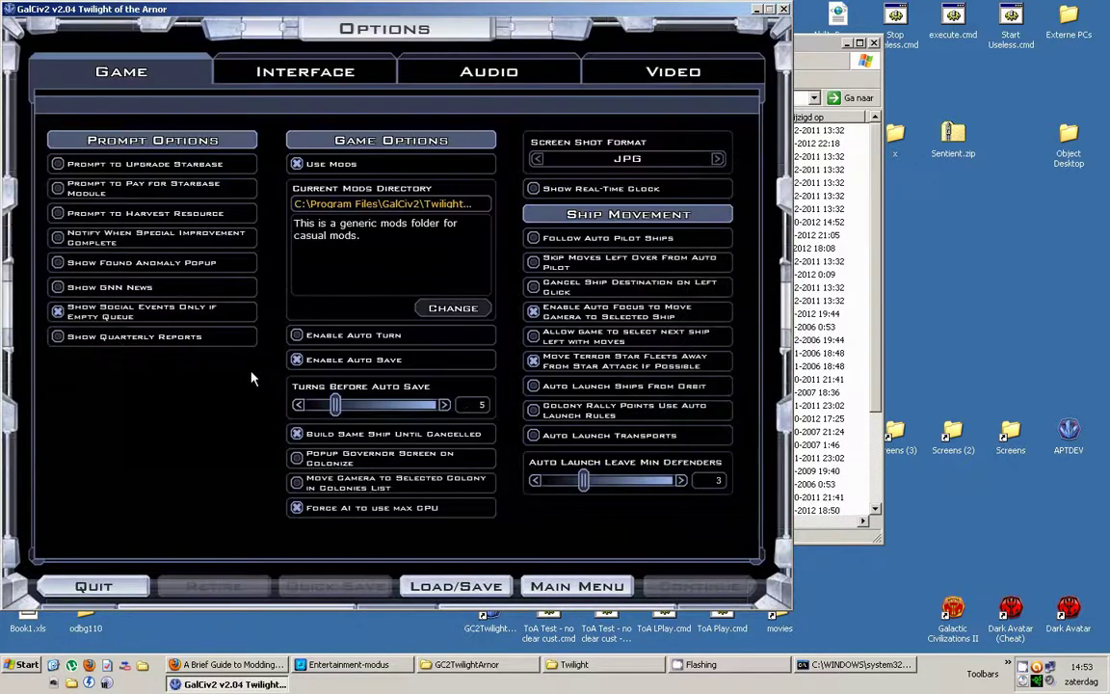
# Switch the game's mods directory back to APT, return to the main menu and quit the game
pyautogui.click(436, 309)
pyautogui.click(162, 198)
pyautogui.click(578, 434)
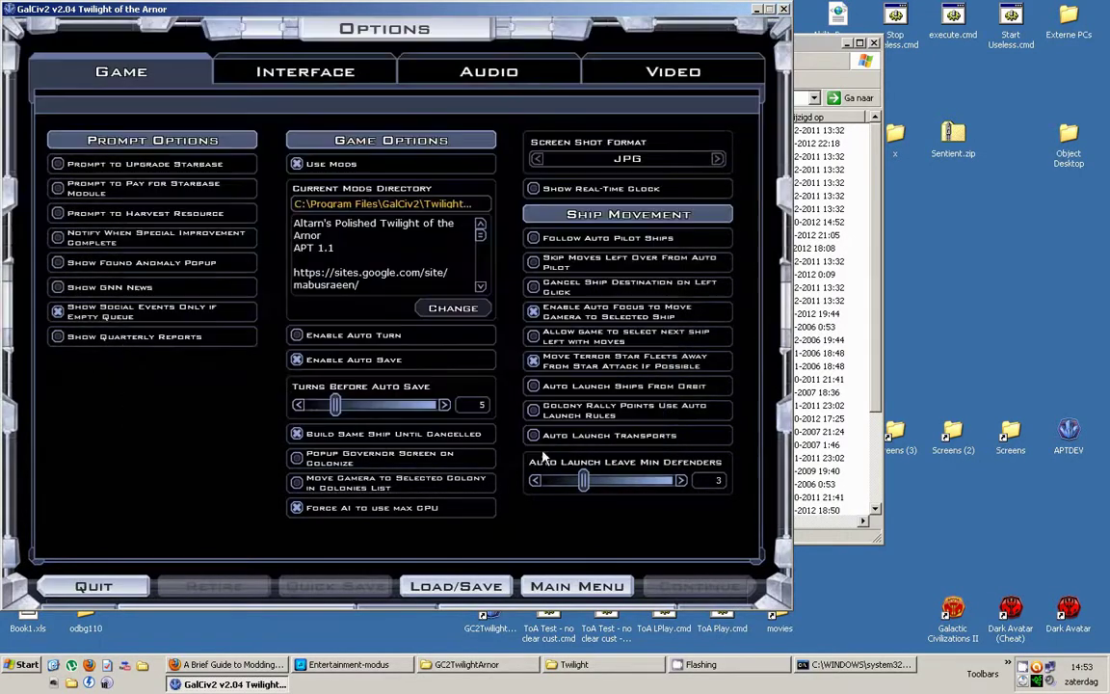
pyautogui.click(594, 582)
pyautogui.click(520, 292)
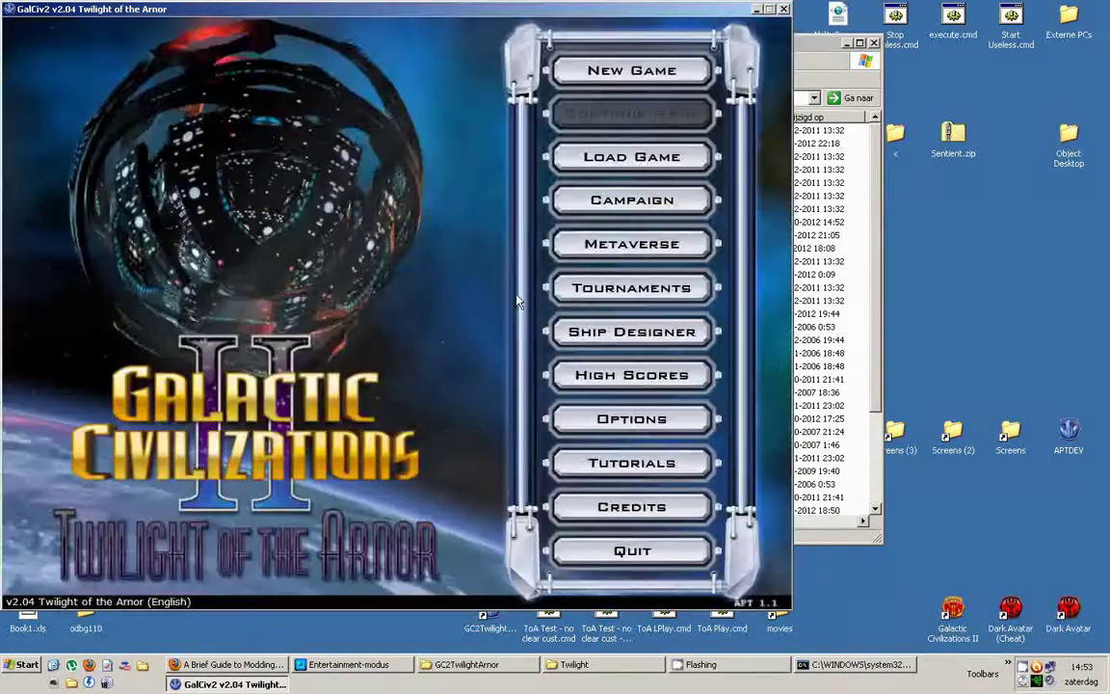
pyautogui.click(655, 561)
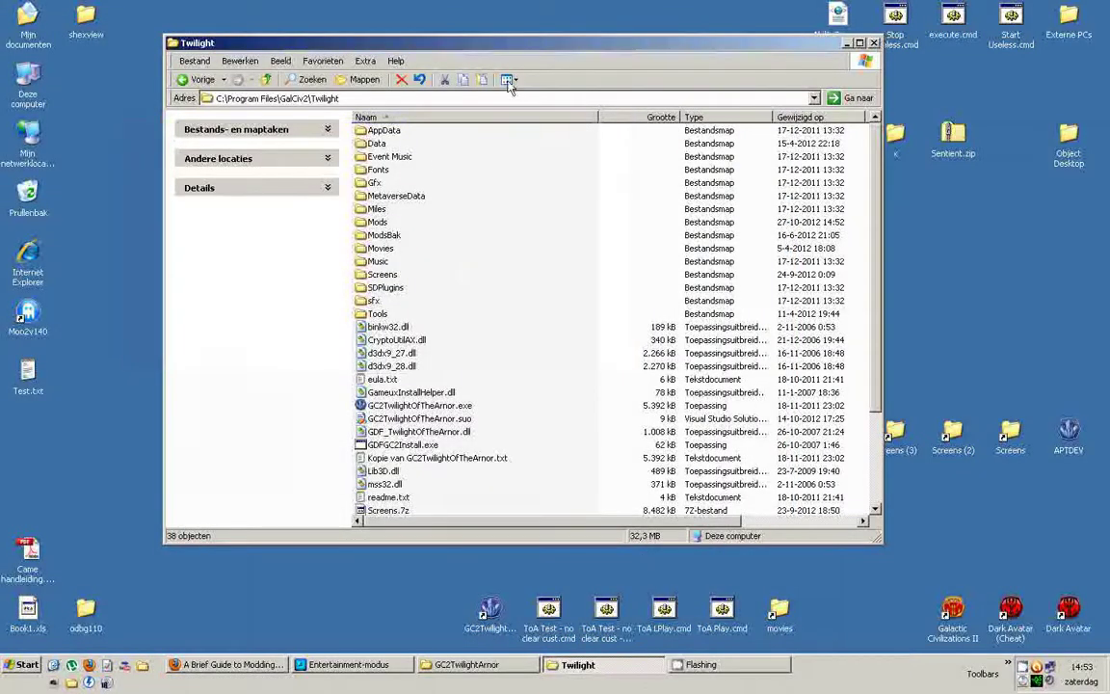
# Open the Twilight\Mods folder, relaunch the game to view its selectable mod directories, and quit with APT kept
pyautogui.doubleClick(366, 223)
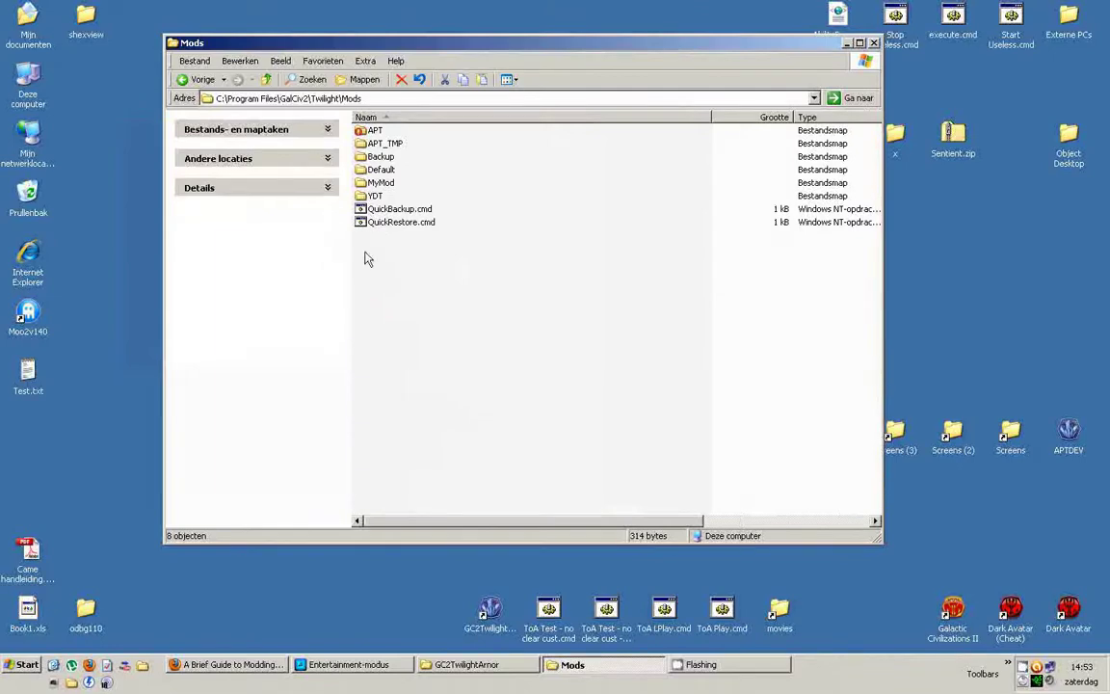
pyautogui.doubleClick(549, 611)
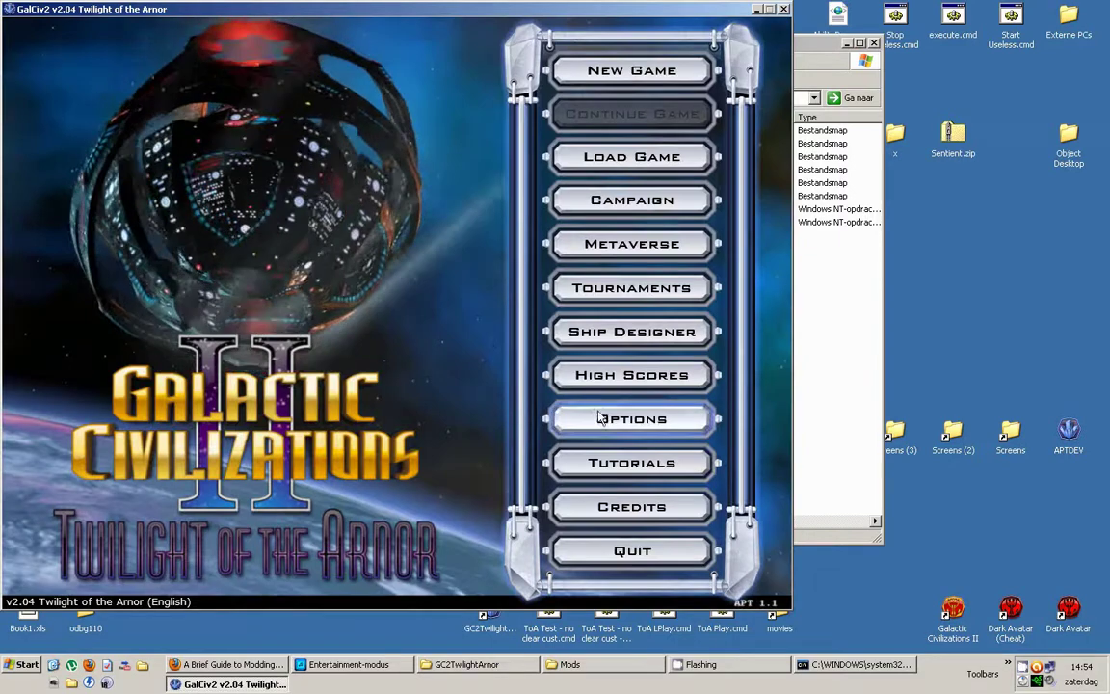
pyautogui.click(669, 488)
pyautogui.click(451, 308)
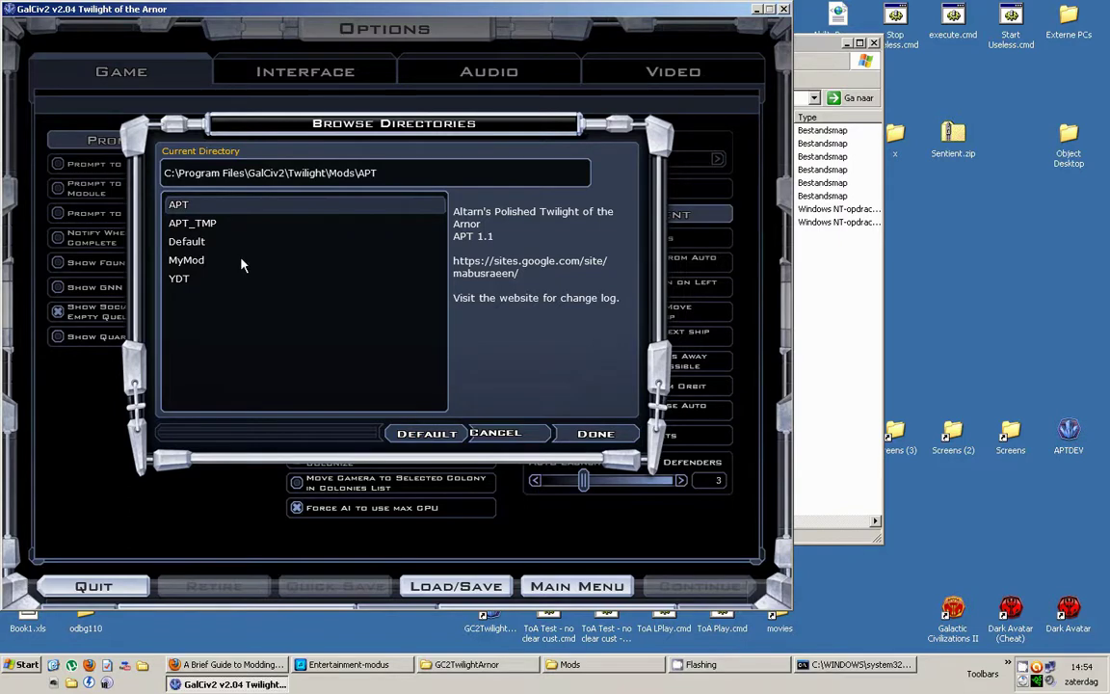
pyautogui.click(571, 434)
pyautogui.click(570, 588)
pyautogui.click(523, 294)
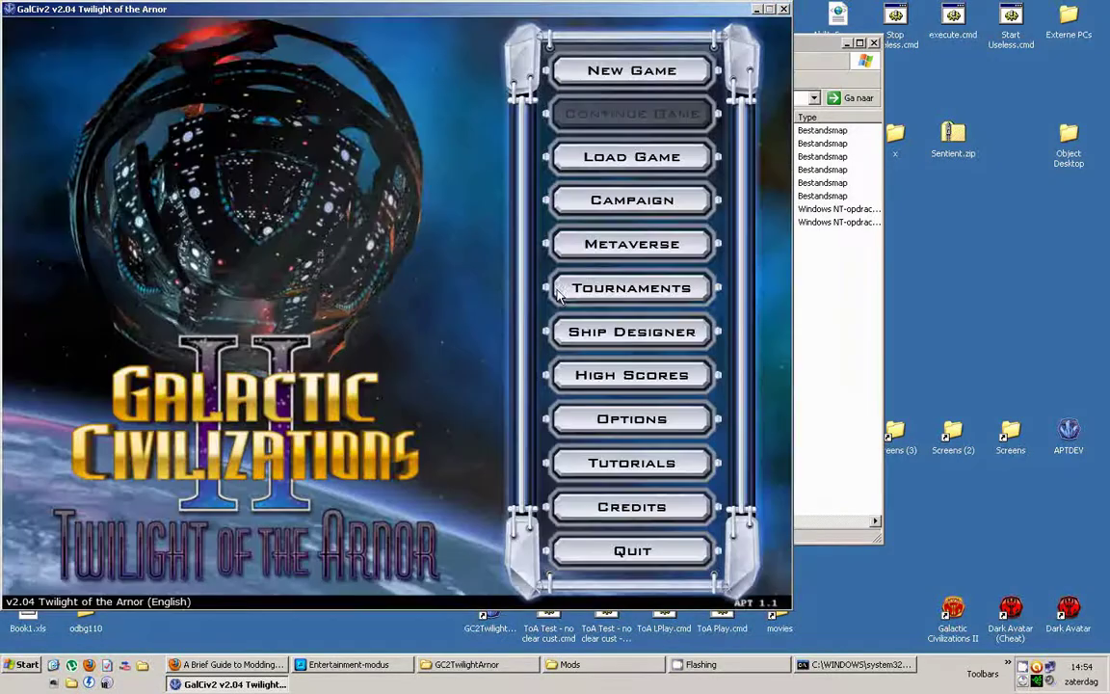
pyautogui.click(582, 555)
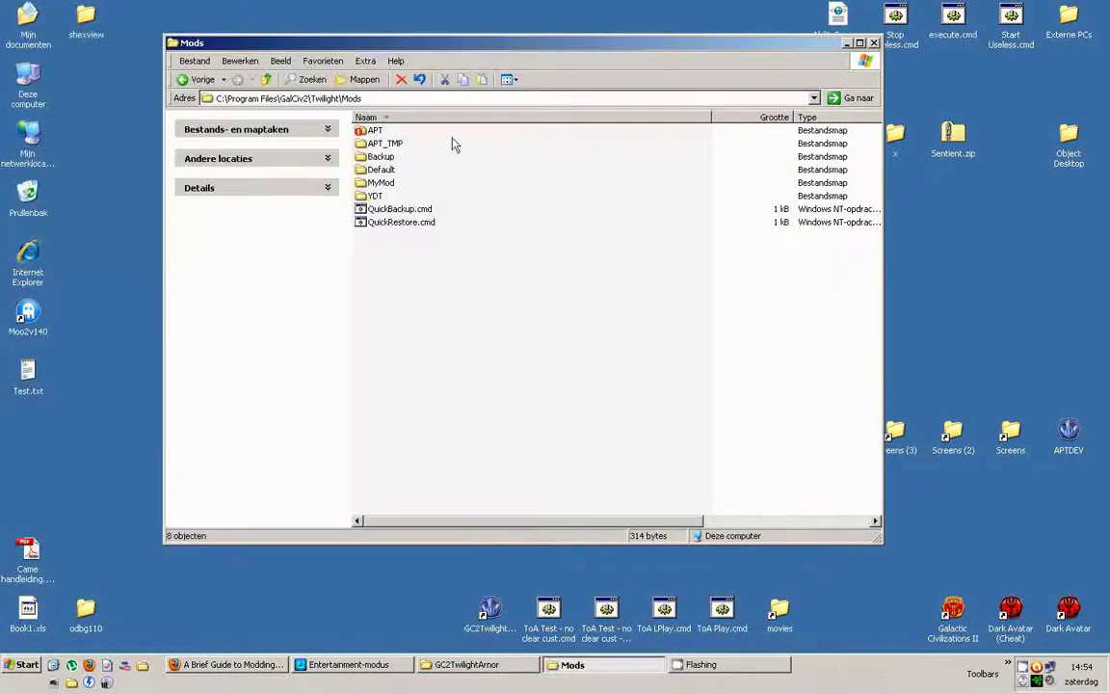
# Open Prefs.ini as text from the My Games\GC2TwilightArnor folder, reached through the APTDEV desktop folder
pyautogui.moveTo(593, 55); pyautogui.dragTo(616, 65)
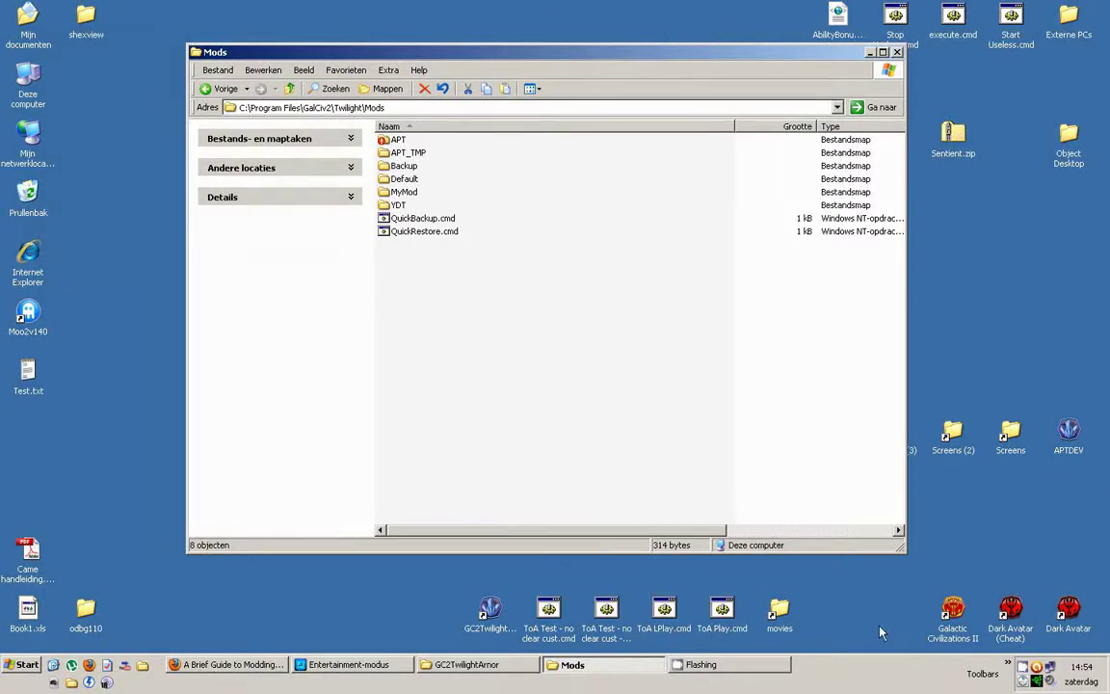
pyautogui.doubleClick(1058, 436)
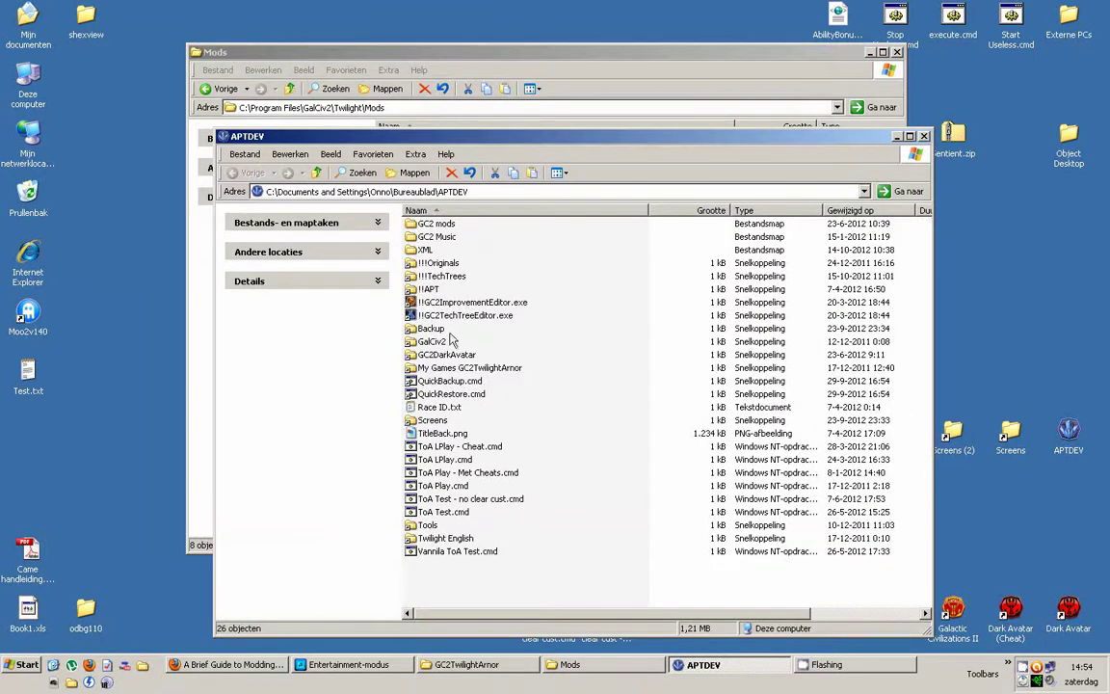
pyautogui.doubleClick(431, 369)
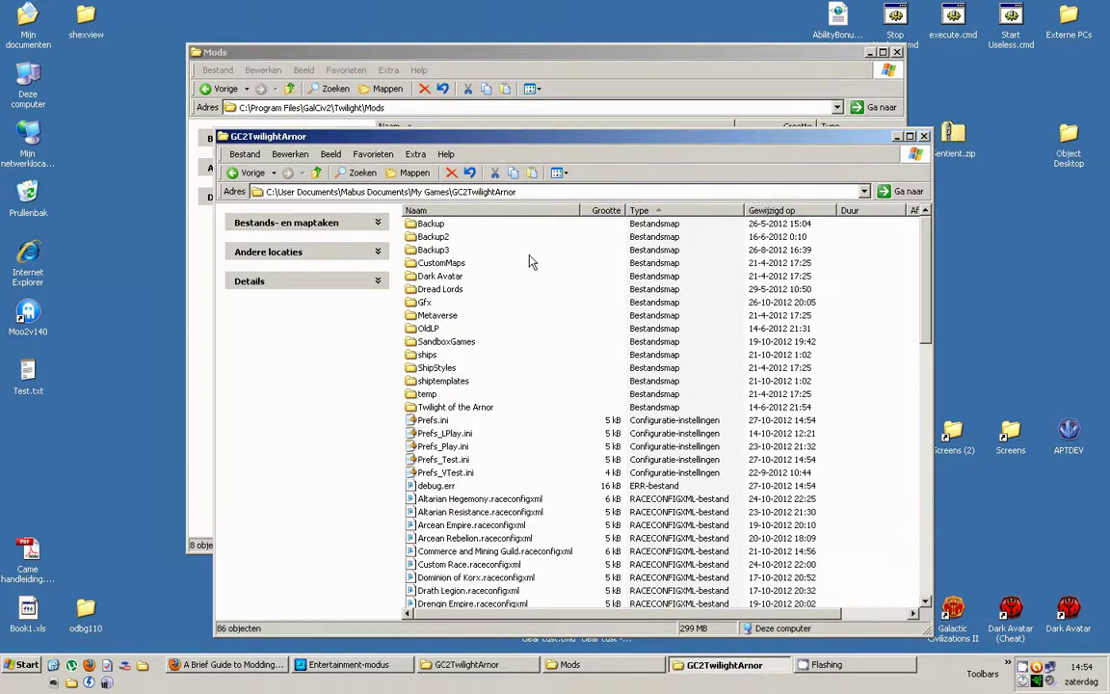
pyautogui.scroll(-3, 520, 227)
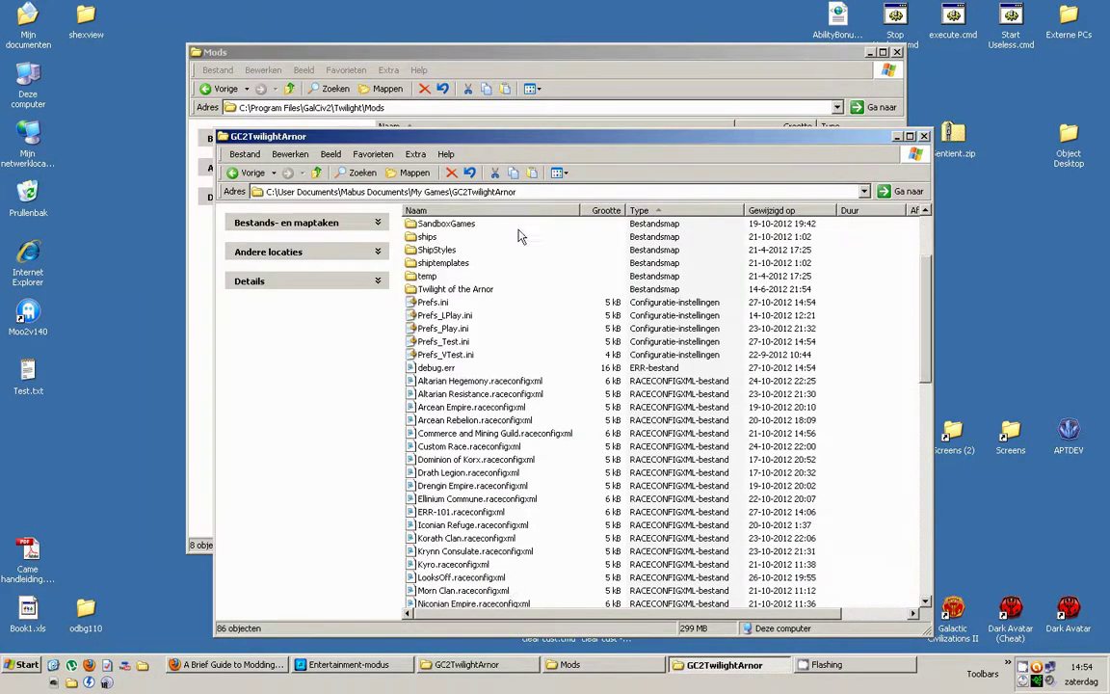
pyautogui.doubleClick(426, 303)
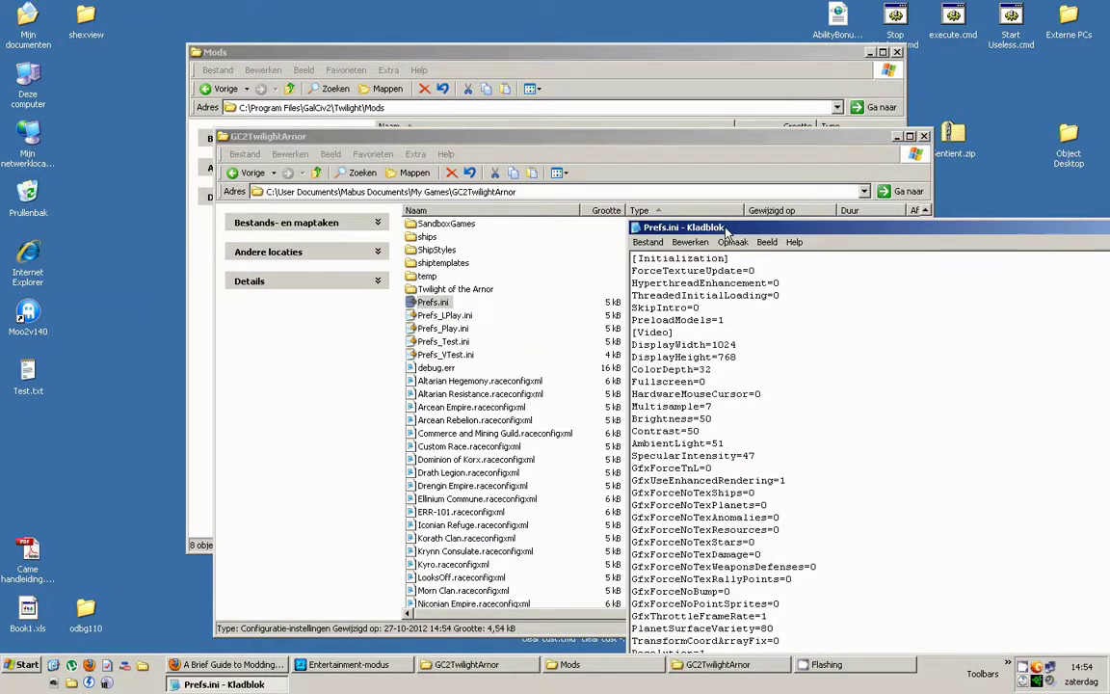
pyautogui.moveTo(727, 232); pyautogui.dragTo(460, 92)
# Examine the ModsDir entry and its folder path in Prefs.ini, and close the file and its folder
pyautogui.scroll(-8, 540, 285)
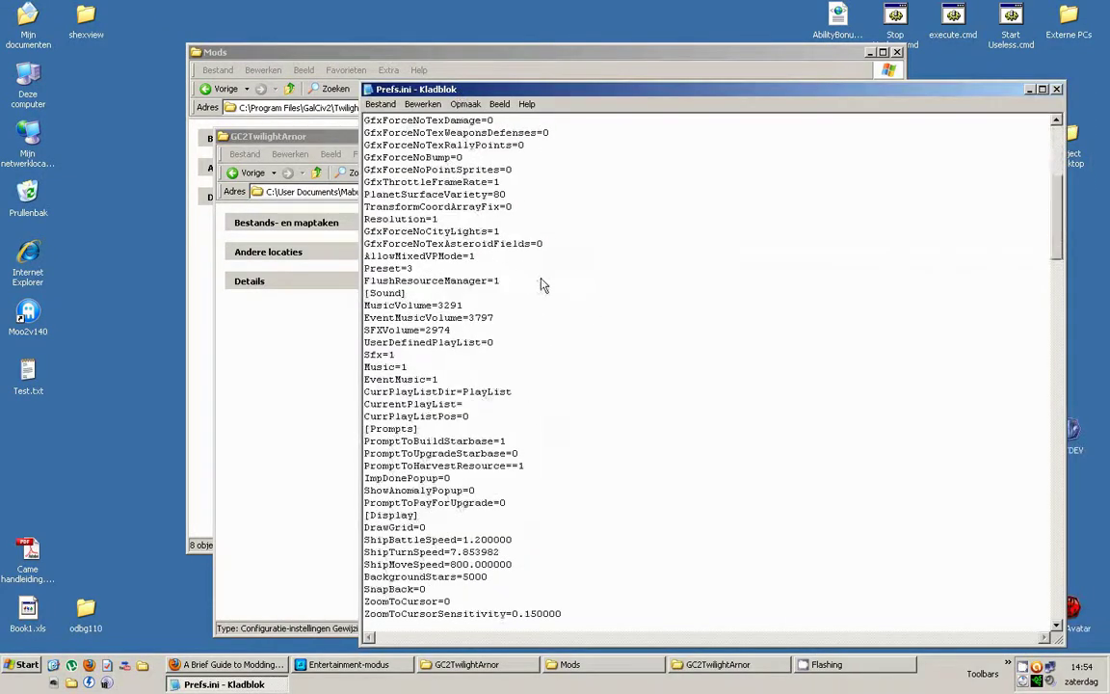
pyautogui.scroll(-16, 543, 285)
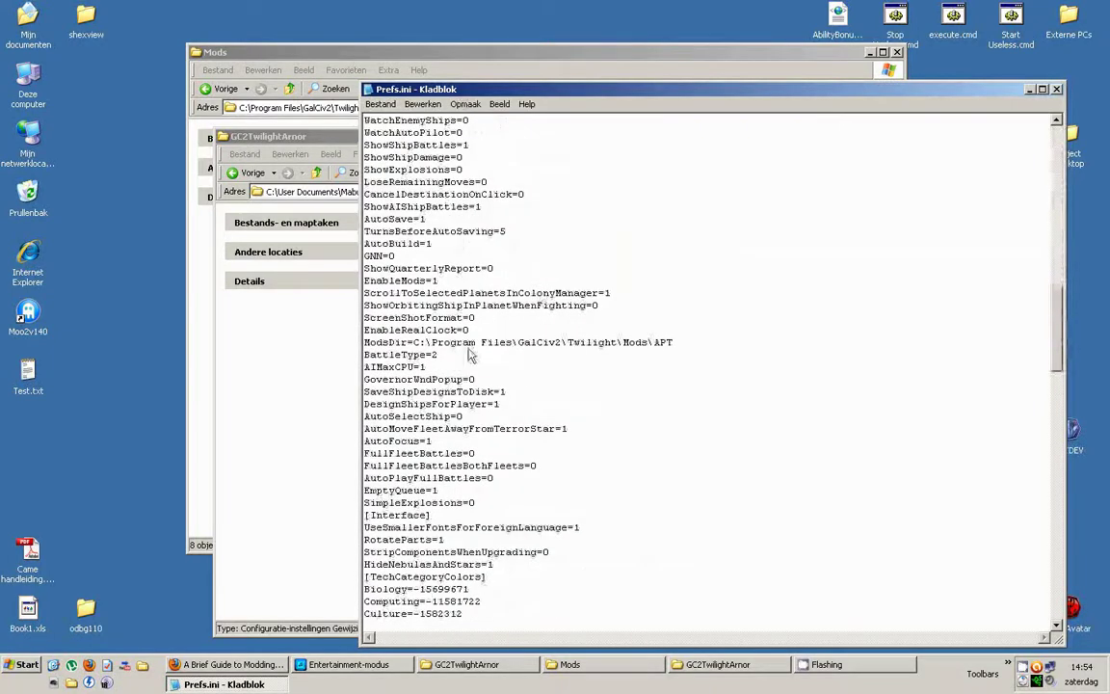
pyautogui.moveTo(408, 343); pyautogui.dragTo(351, 345)
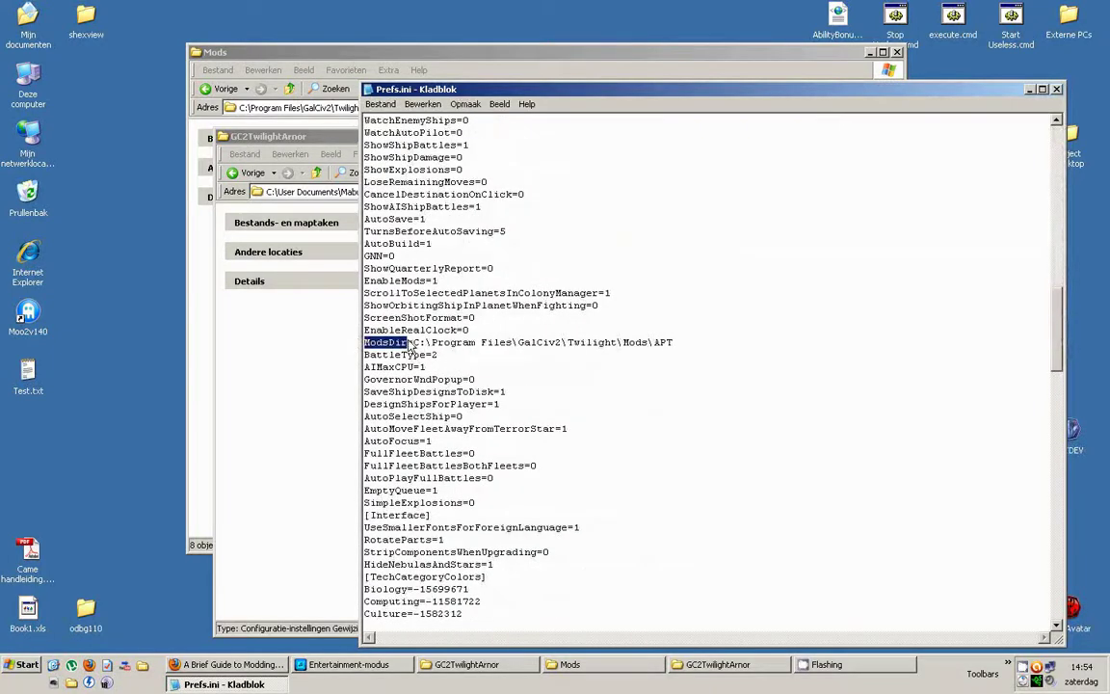
pyautogui.moveTo(414, 344); pyautogui.dragTo(716, 349)
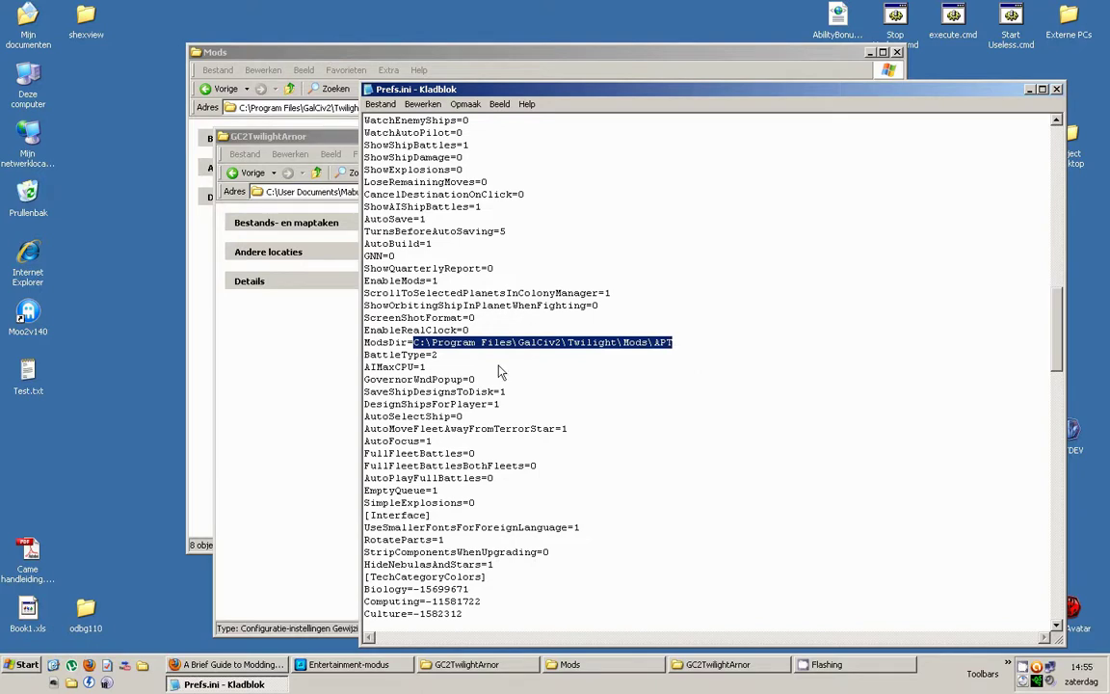
pyautogui.moveTo(726, 352); pyautogui.dragTo(411, 347)
pyautogui.click(722, 351)
pyautogui.moveTo(656, 346); pyautogui.dragTo(412, 347)
pyautogui.click(472, 348)
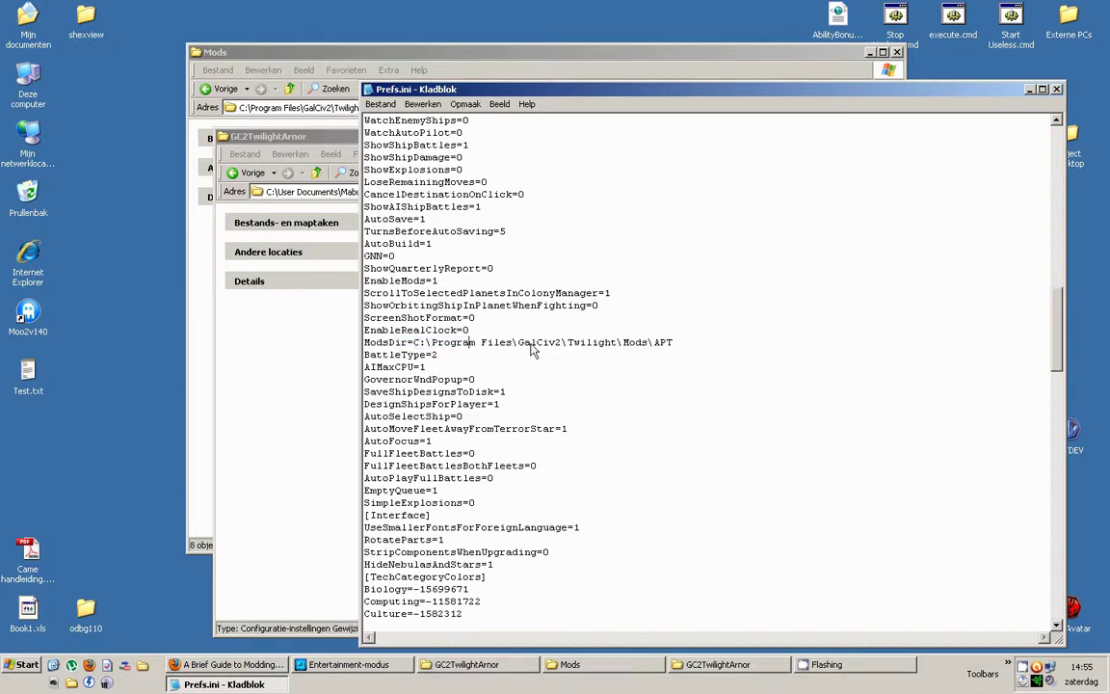
pyautogui.moveTo(569, 347); pyautogui.dragTo(661, 345)
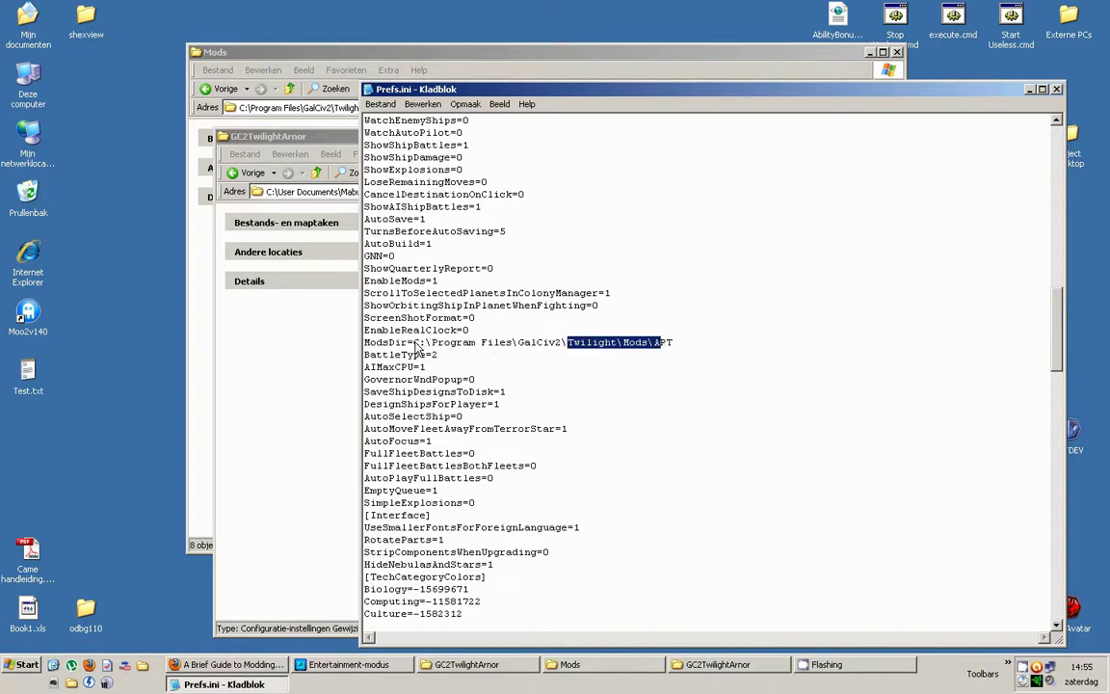
pyautogui.moveTo(416, 347); pyautogui.dragTo(626, 347)
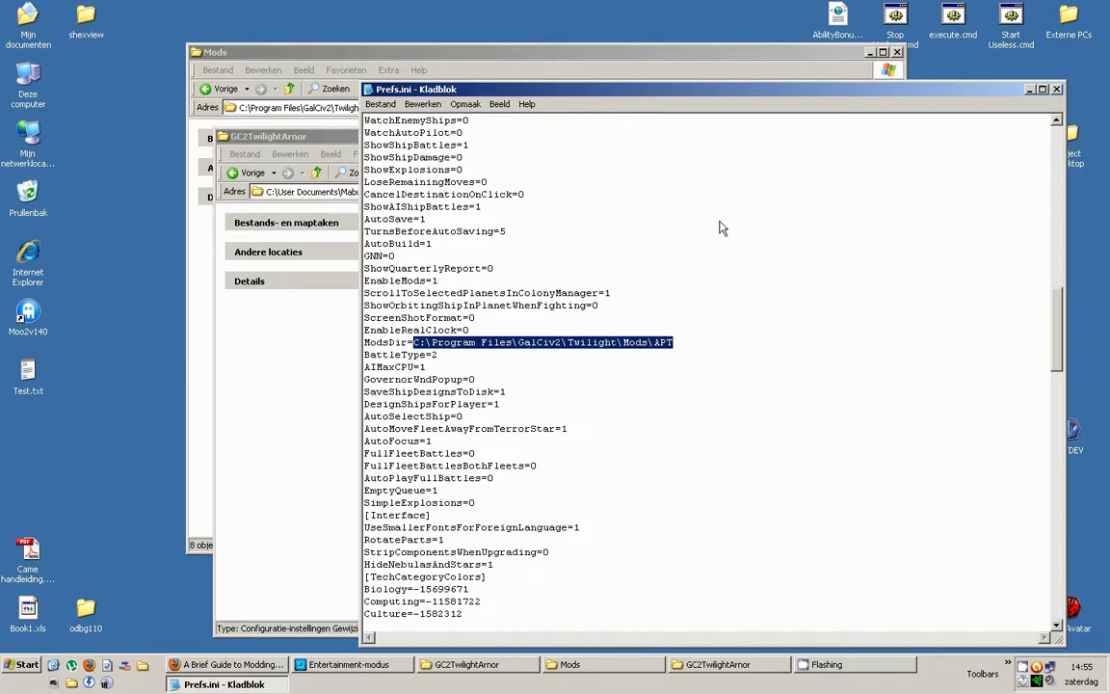
pyautogui.click(1058, 90)
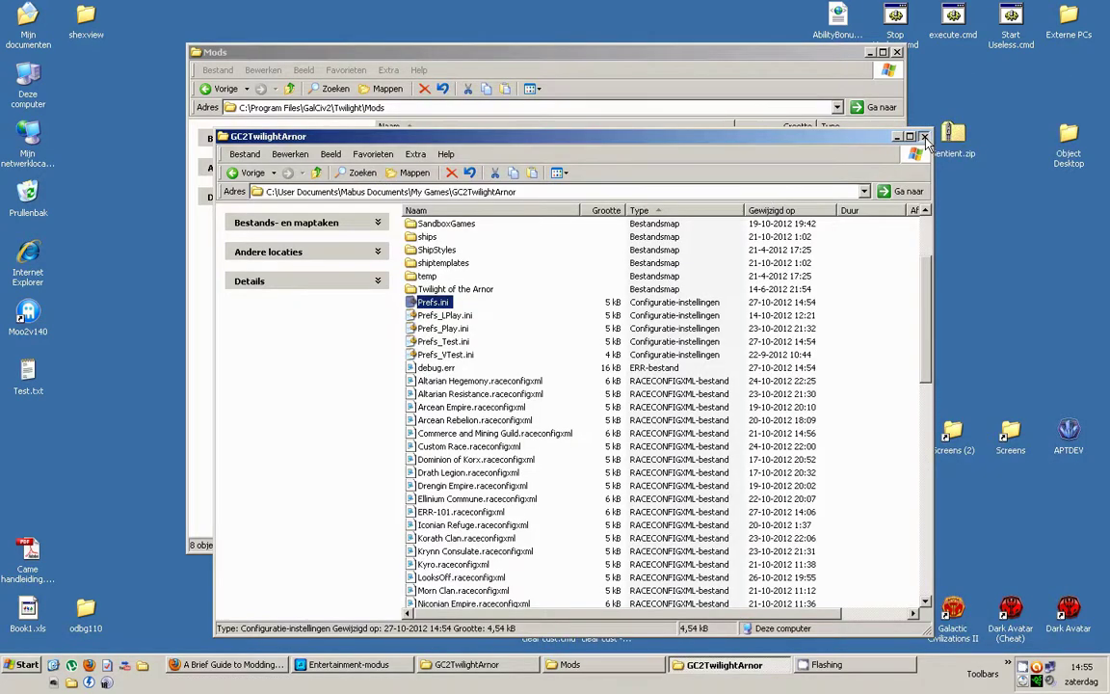
pyautogui.click(924, 137)
# Open CustomPlanets.xml from the APT mod's Data folder for editing as text
pyautogui.moveTo(590, 49); pyautogui.dragTo(607, 95)
pyautogui.click(415, 251)
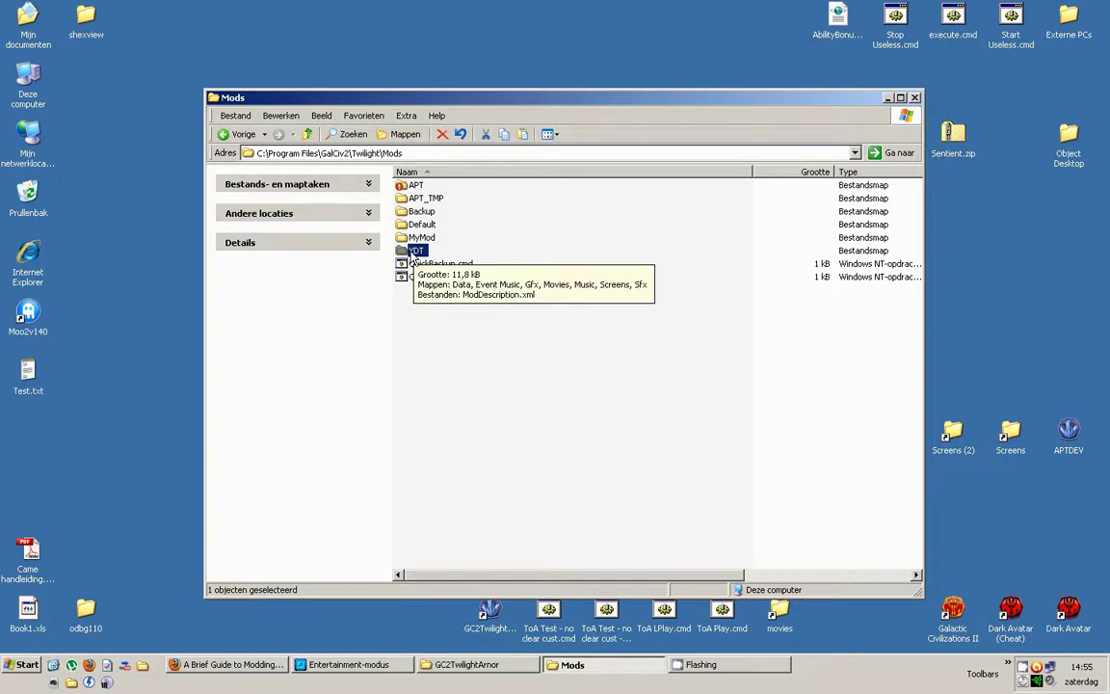
pyautogui.doubleClick(408, 189)
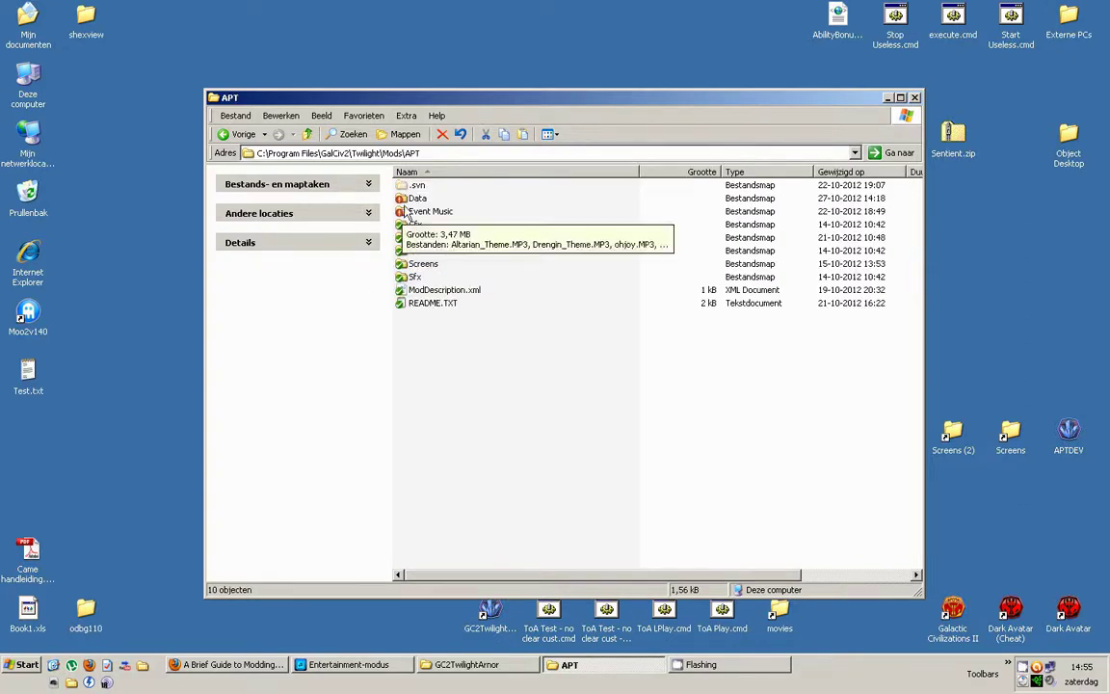
pyautogui.doubleClick(408, 210)
pyautogui.click(257, 134)
pyautogui.doubleClick(414, 198)
pyautogui.scroll(-2, 570, 470)
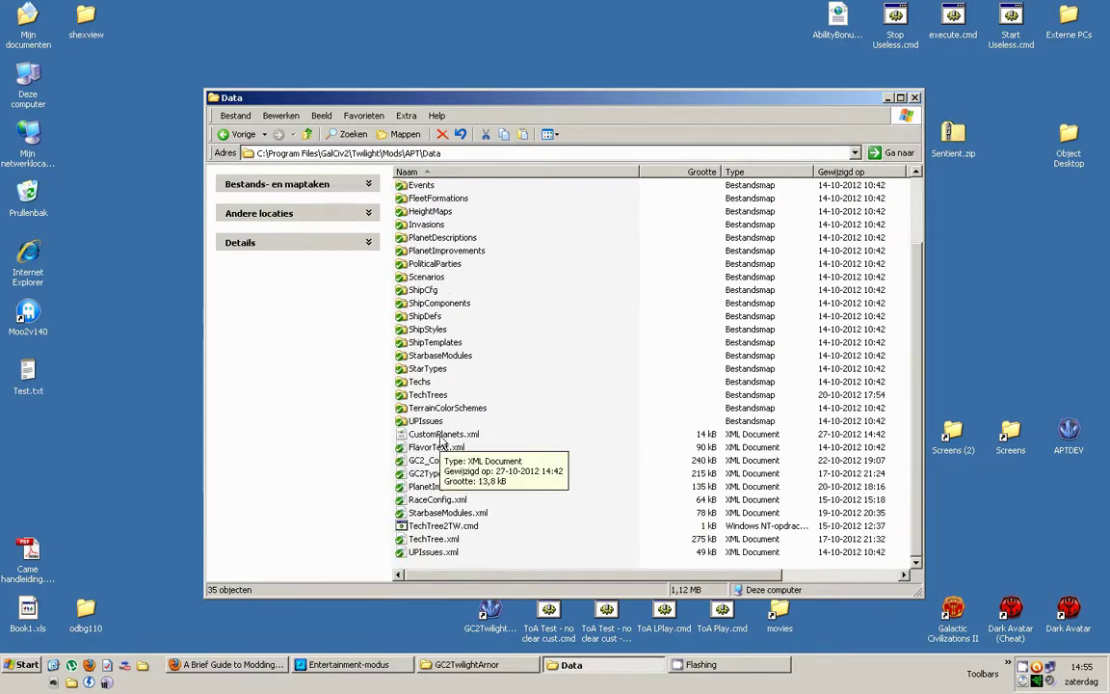
pyautogui.click(442, 439)
pyautogui.rightClick(442, 437)
pyautogui.click(506, 458)
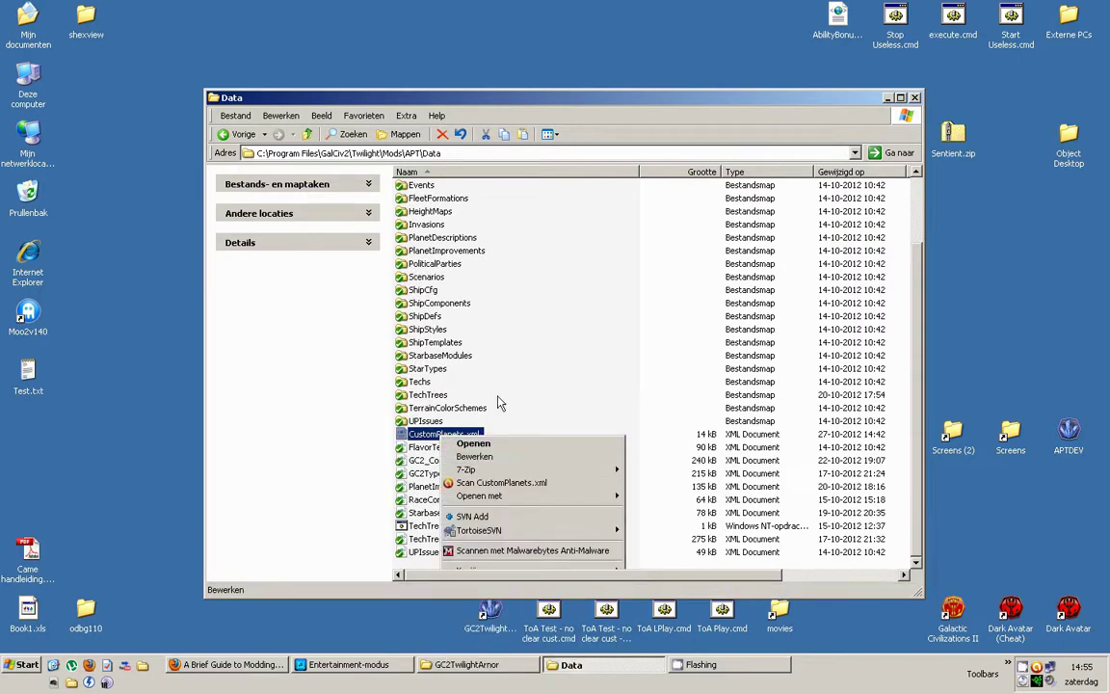
pyautogui.moveTo(568, 93); pyautogui.dragTo(584, 28)
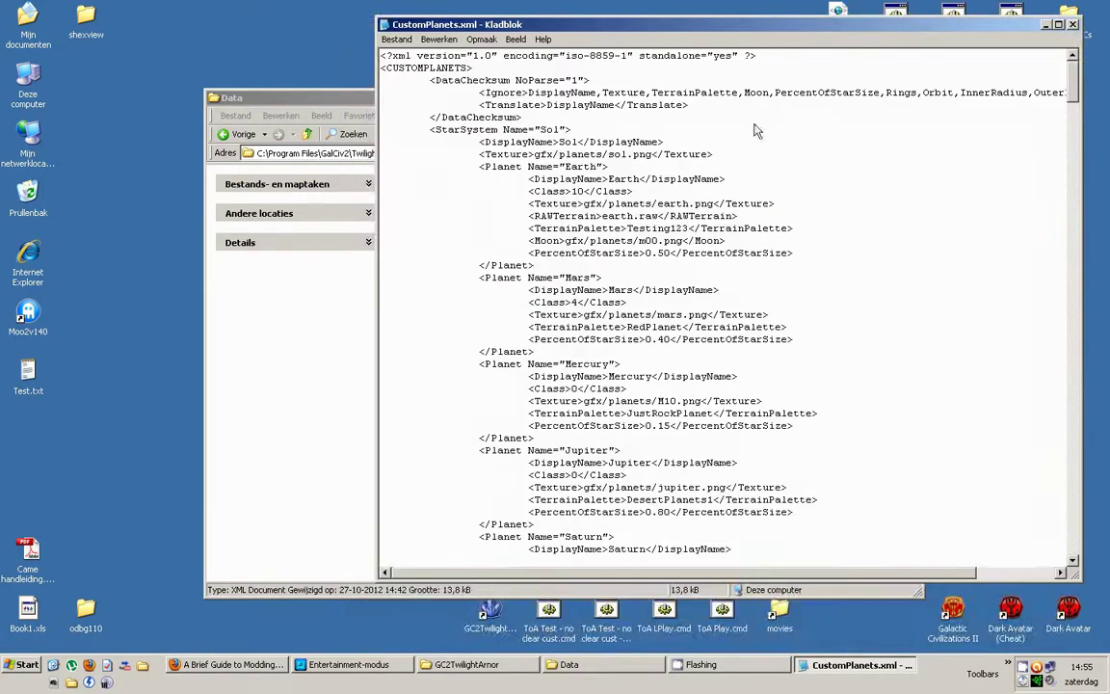
# Select the entire Sol StarSystem block in CustomPlanets.xml and review it from its opening to its closing tag
pyautogui.moveTo(1077, 85); pyautogui.dragTo(1059, 60)
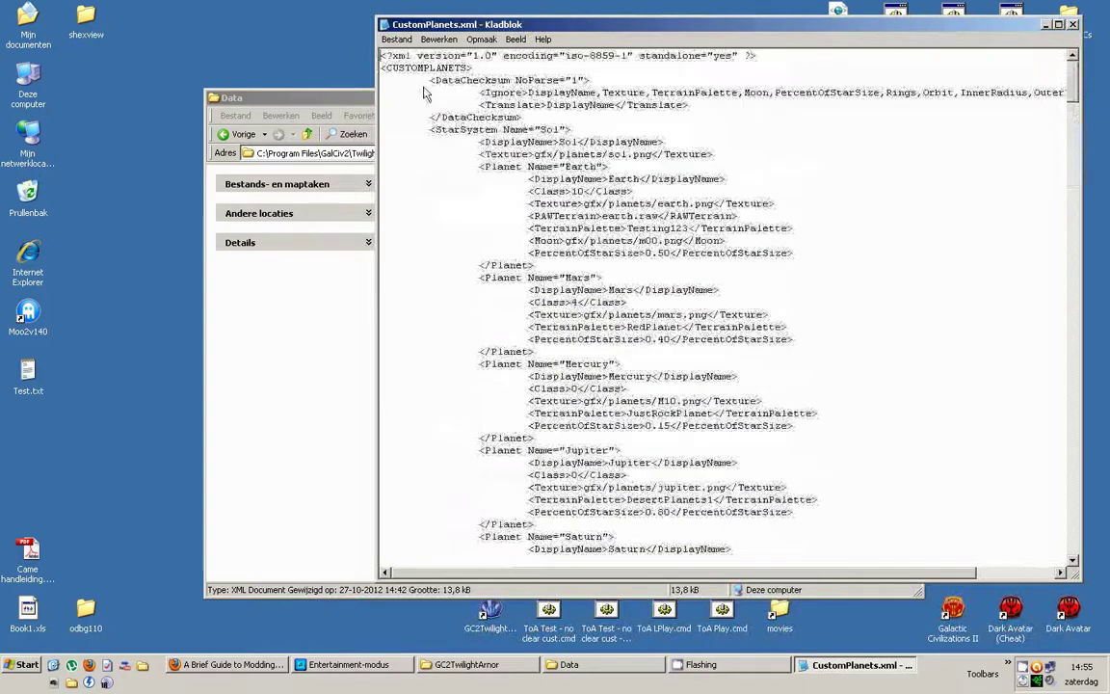
pyautogui.moveTo(424, 135); pyautogui.dragTo(540, 79)
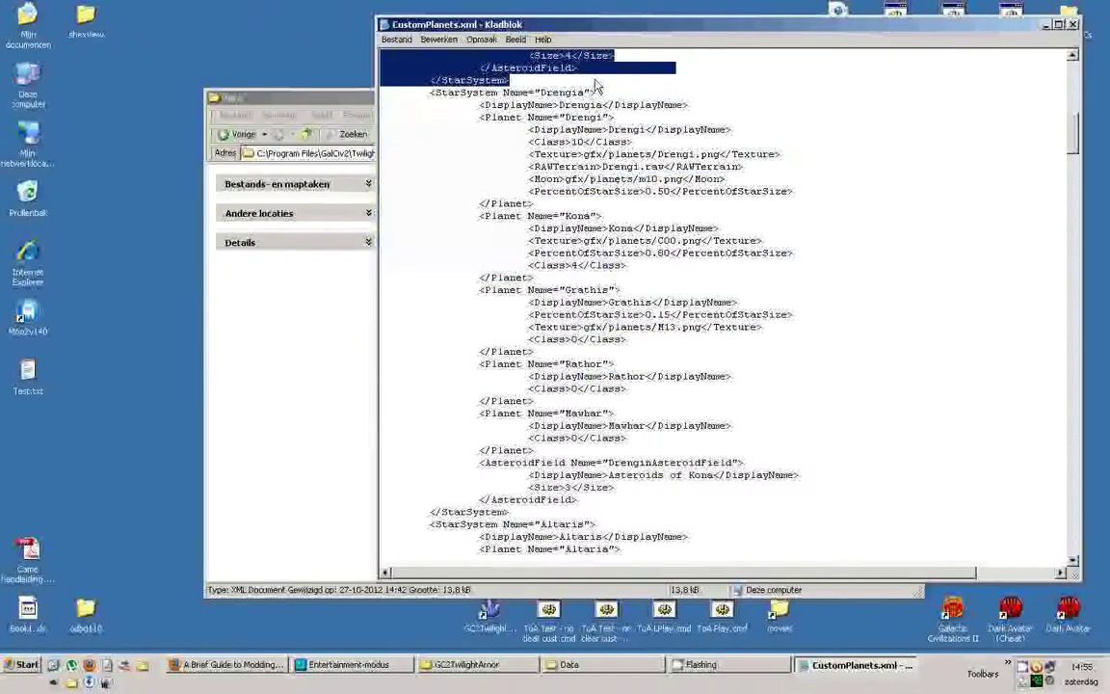
pyautogui.scroll(10, 542, 190)
pyautogui.scroll(7, 520, 164)
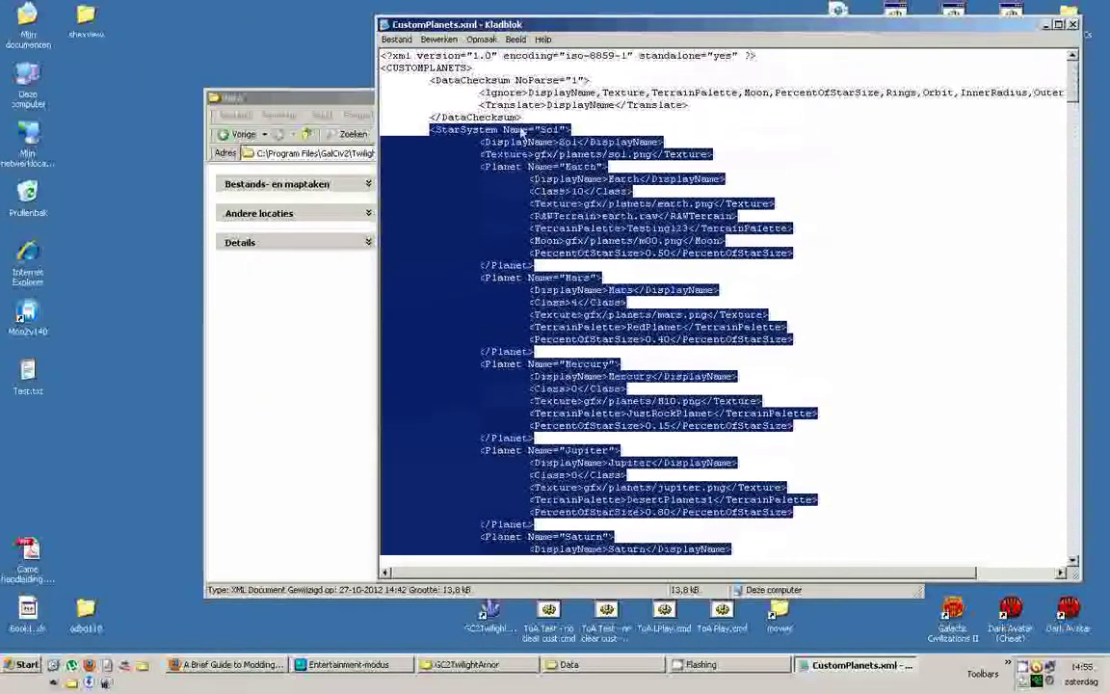
pyautogui.scroll(-8, 466, 120)
pyautogui.scroll(-10, 535, 103)
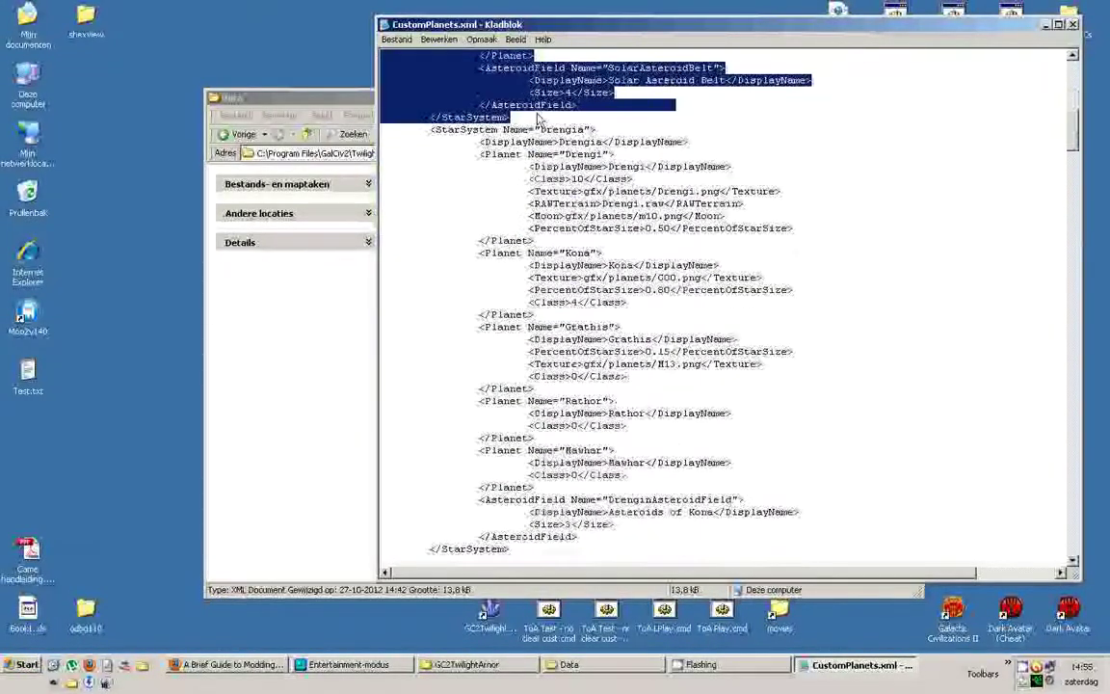
# Switch to the Galactic Civilizations 2 modding guide in Firefox and look through it from Star Types to the planet description examples
pyautogui.scroll(-15, 964, 149)
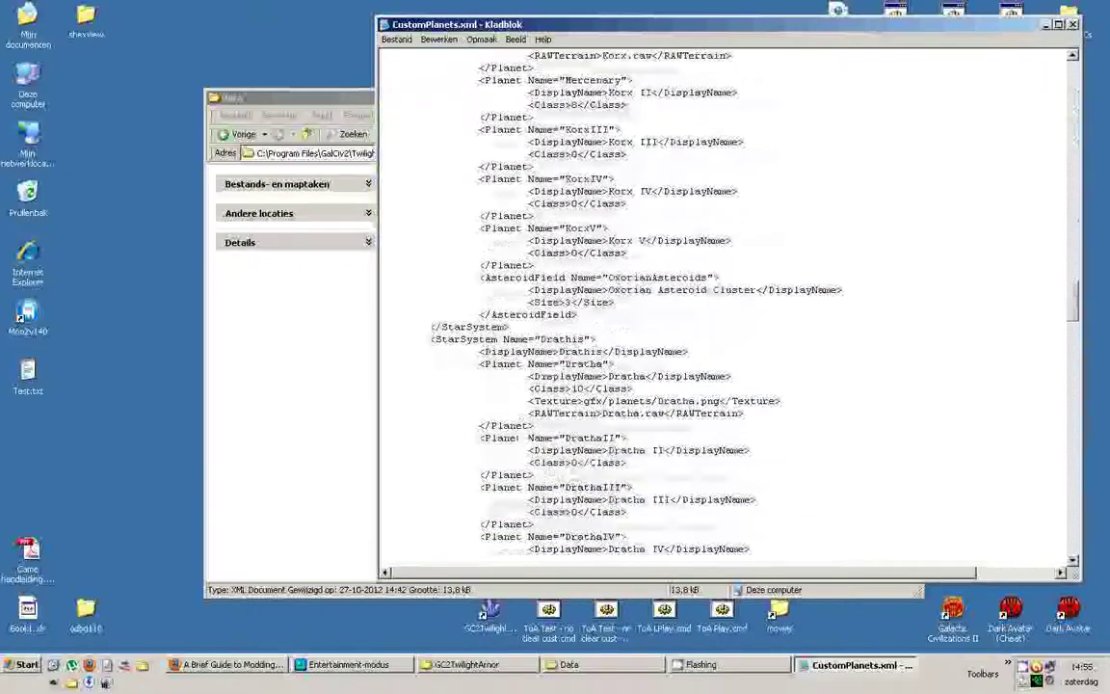
pyautogui.scroll(10, 223, 596)
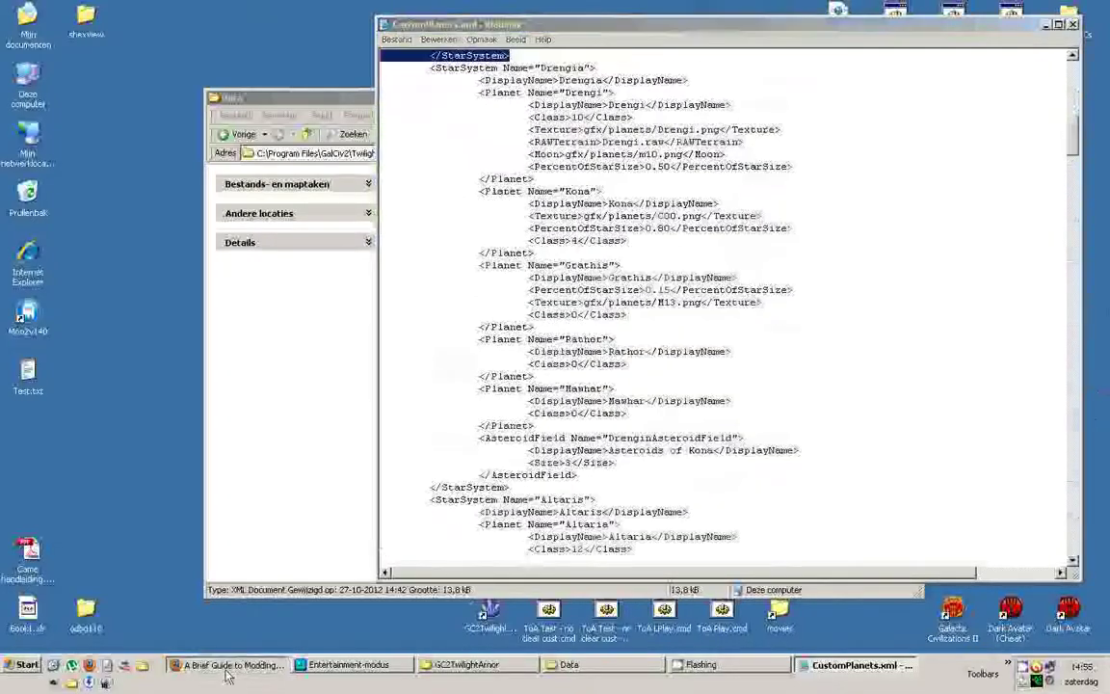
pyautogui.click(229, 664)
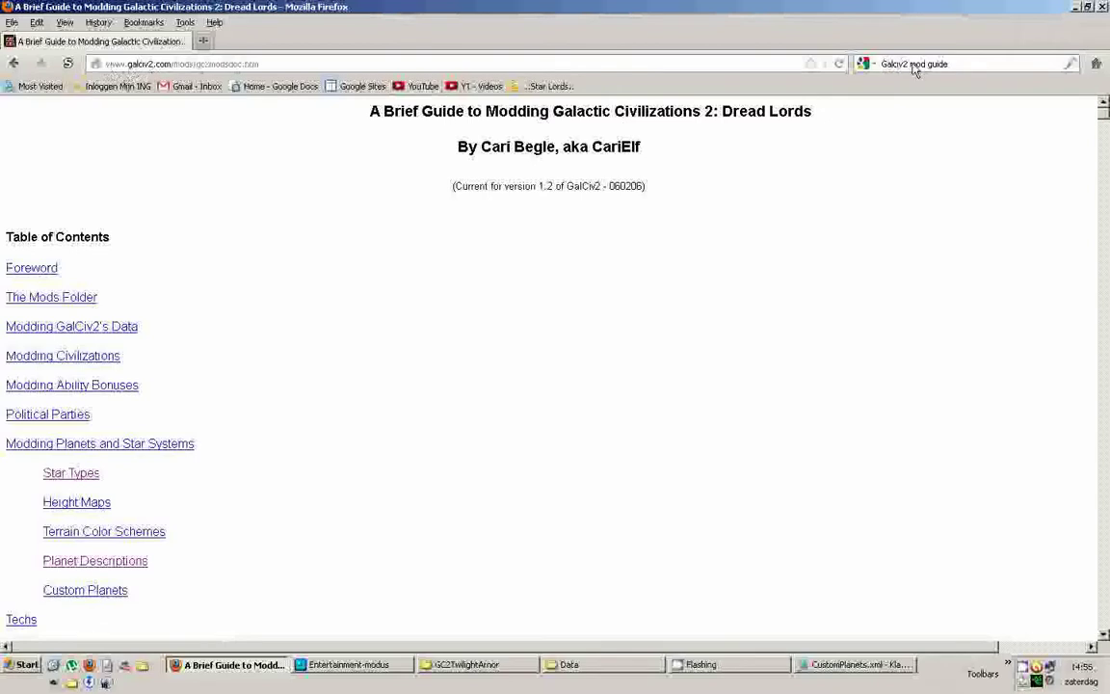
pyautogui.moveTo(954, 66); pyautogui.dragTo(925, 66)
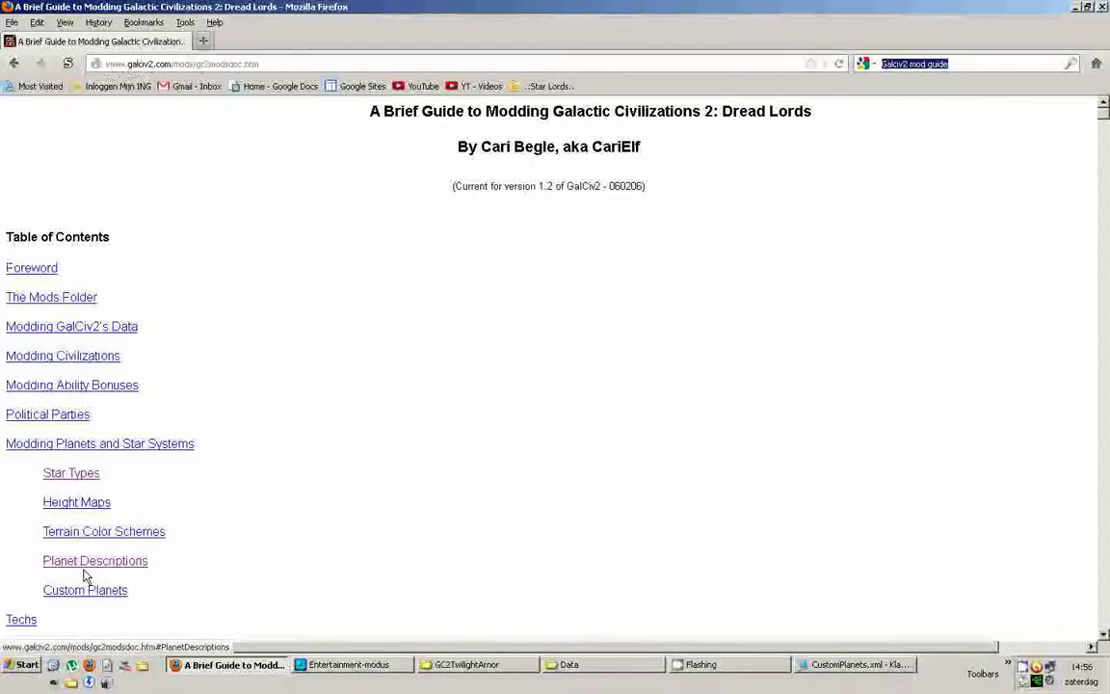
pyautogui.click(77, 476)
pyautogui.scroll(-15, 386, 280)
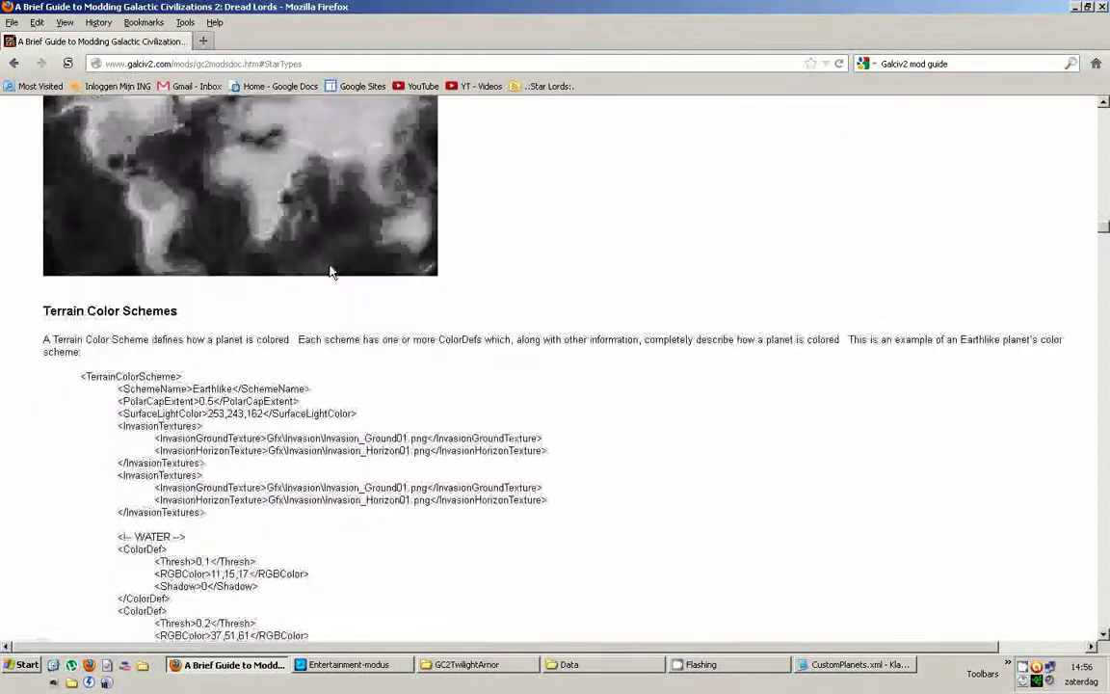
pyautogui.scroll(-15, 385, 288)
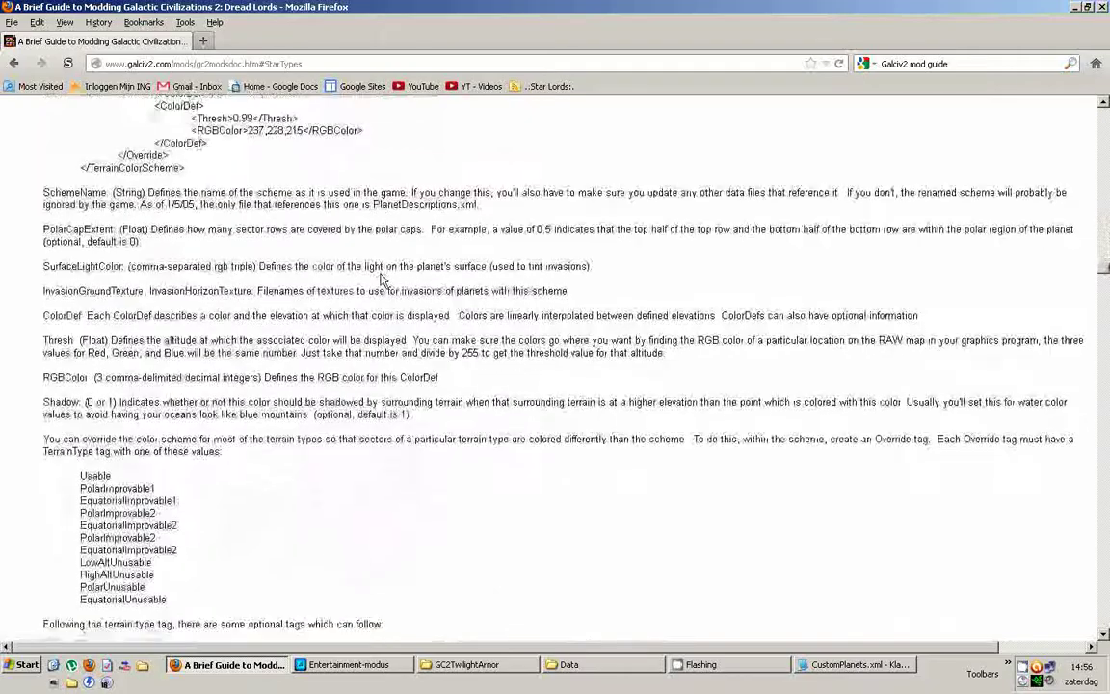
pyautogui.scroll(-18, 276, 203)
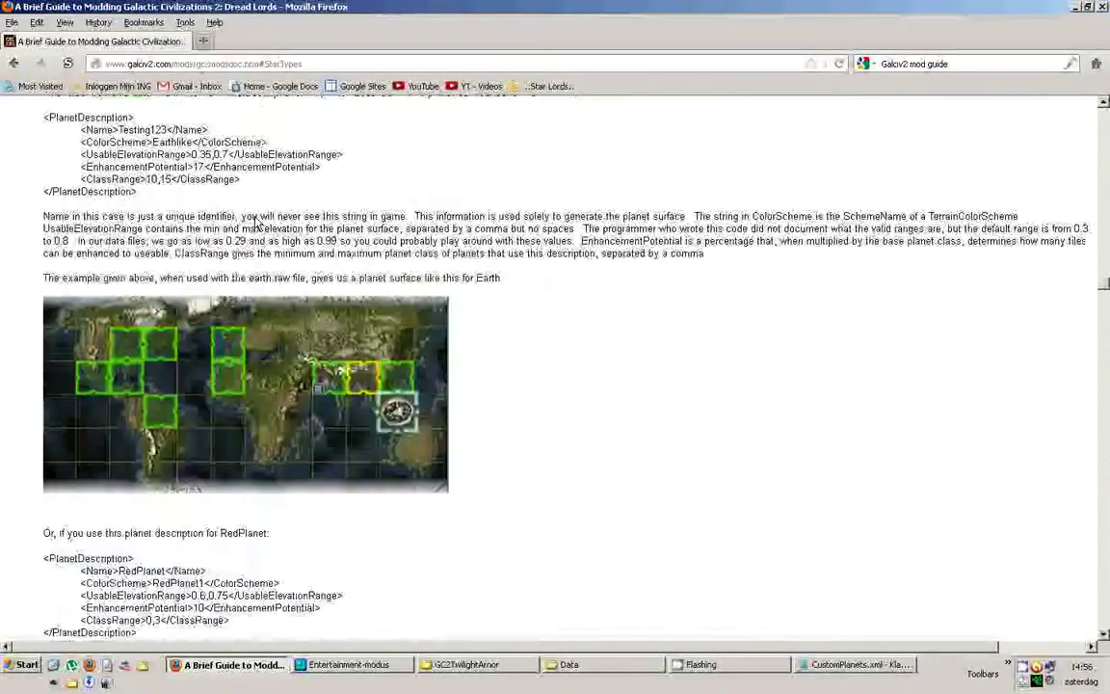
# Read the guide's Custom Planets section, including the Sol example and its tag explanations, and minimize the browser
pyautogui.scroll(10, 264, 249)
pyautogui.scroll(5, 263, 249)
pyautogui.moveTo(44, 167); pyautogui.dragTo(198, 183)
pyautogui.scroll(-10, 207, 246)
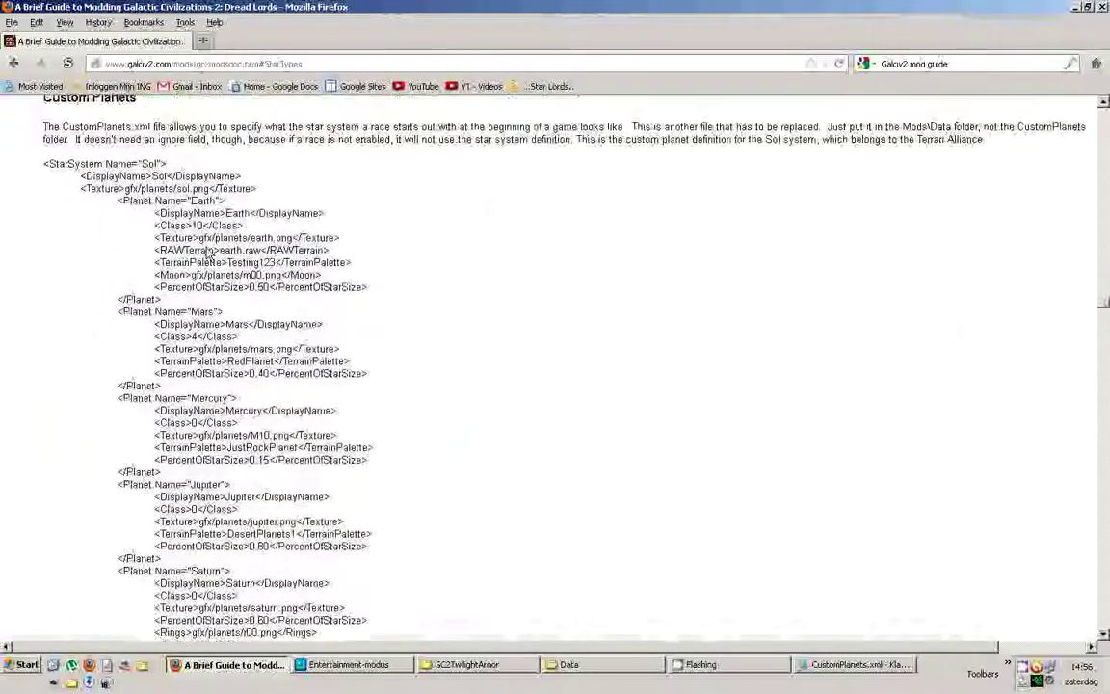
pyautogui.scroll(1, 77, 144)
pyautogui.moveTo(37, 128); pyautogui.dragTo(164, 152)
pyautogui.click(164, 152)
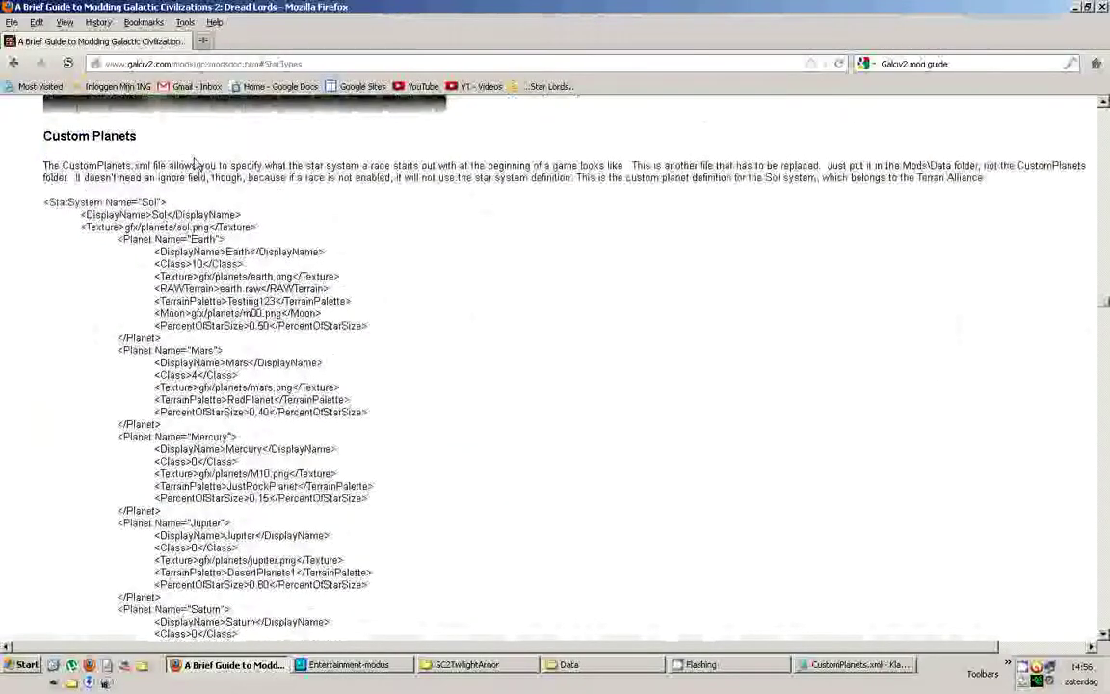
pyautogui.scroll(-5, 164, 152)
pyautogui.scroll(-5, 135, 415)
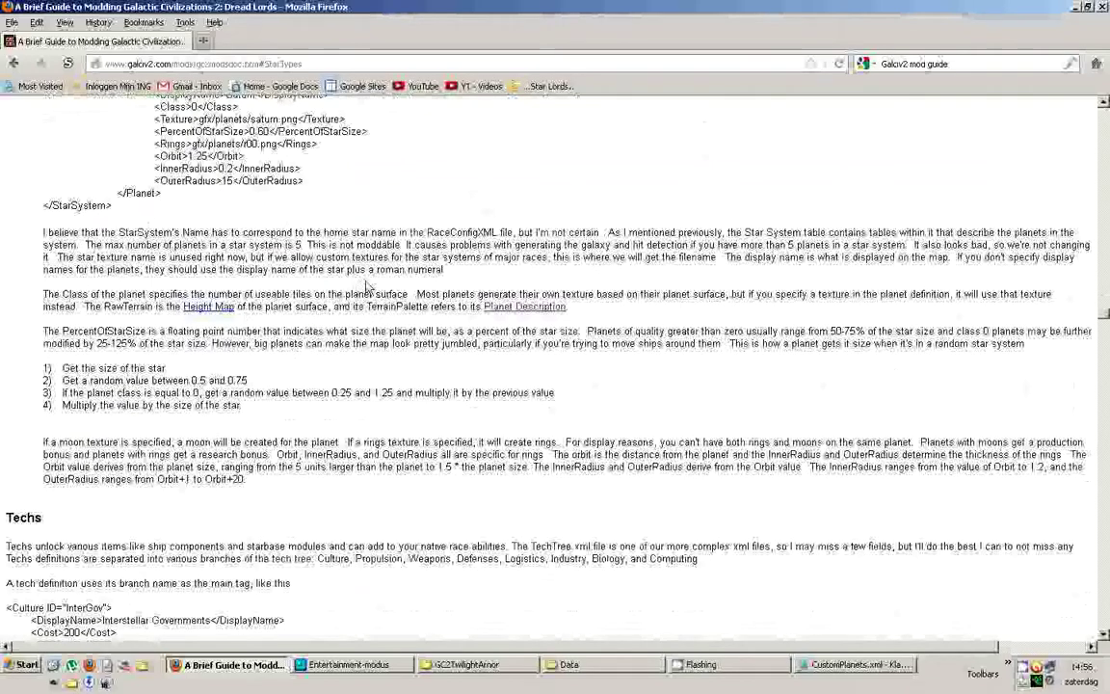
pyautogui.click(1075, 7)
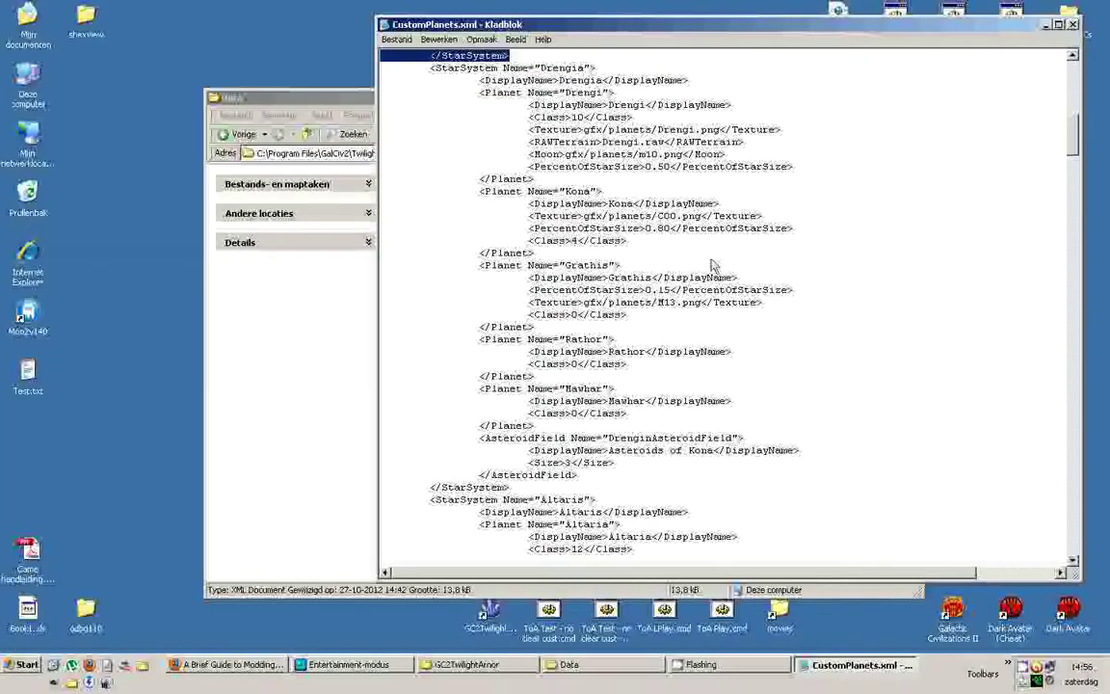
# Select the CustomDefault StarSystem block at the end of CustomPlanets.xml, through the closing CUSTOMPLANETS tag
pyautogui.moveTo(1073, 135); pyautogui.dragTo(1041, 542)
pyautogui.scroll(-2, 1041, 542)
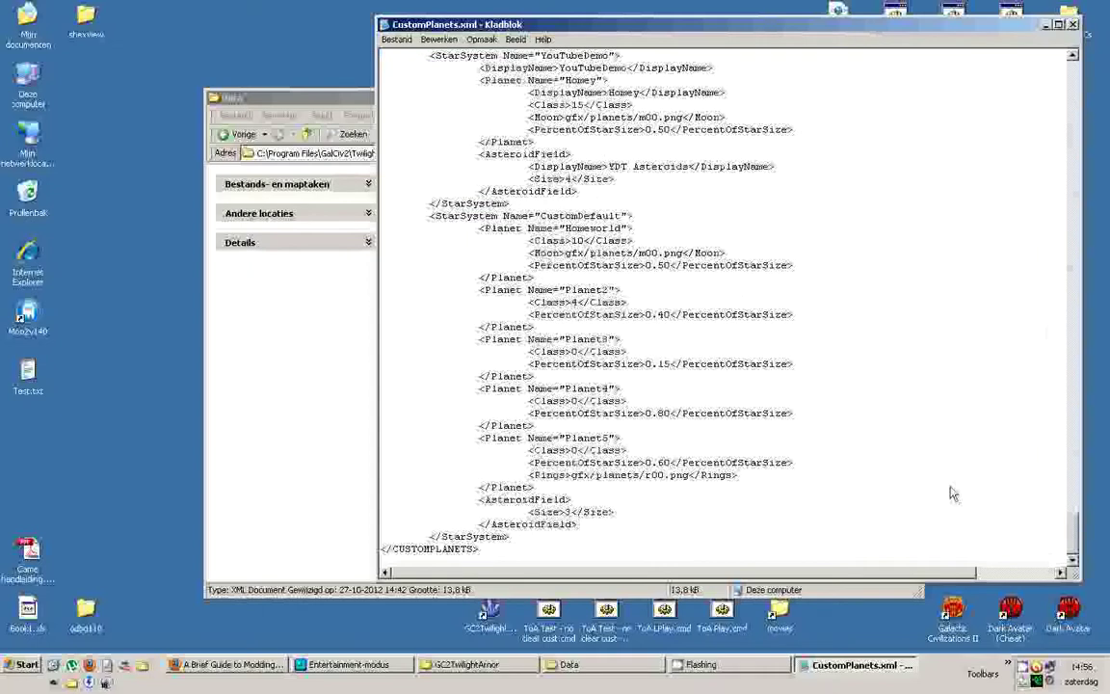
pyautogui.moveTo(409, 216); pyautogui.dragTo(540, 554)
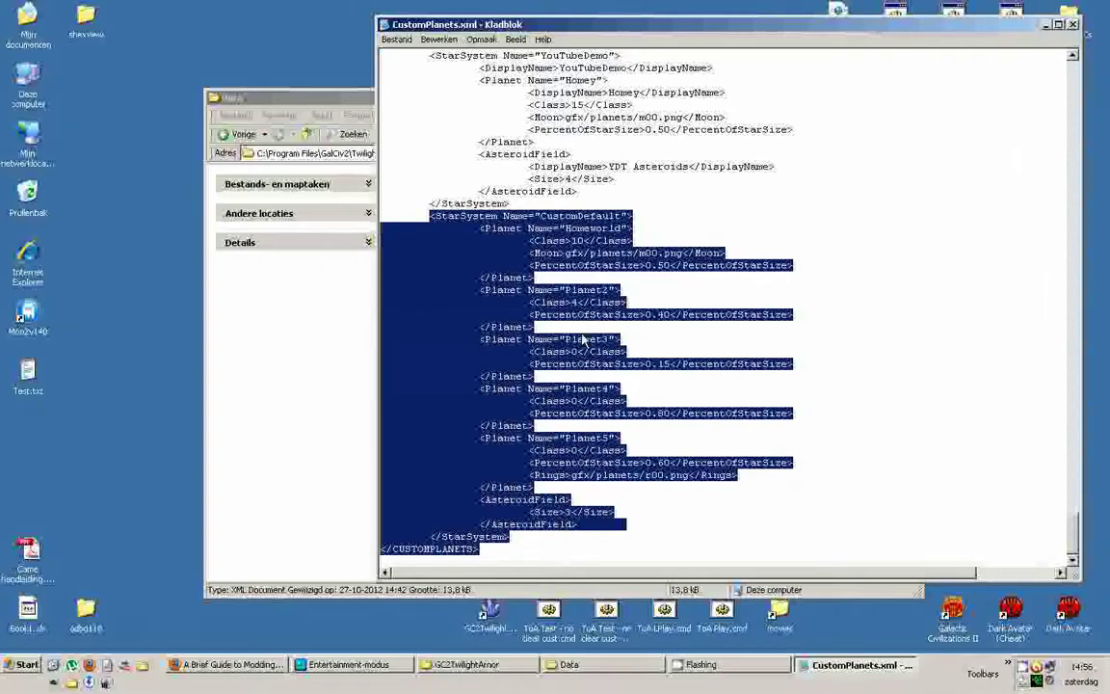
# Select the YouTubeDemo StarSystem block and compare its planet and asteroid field entries with those of CustomDefault
pyautogui.scroll(5, 582, 339)
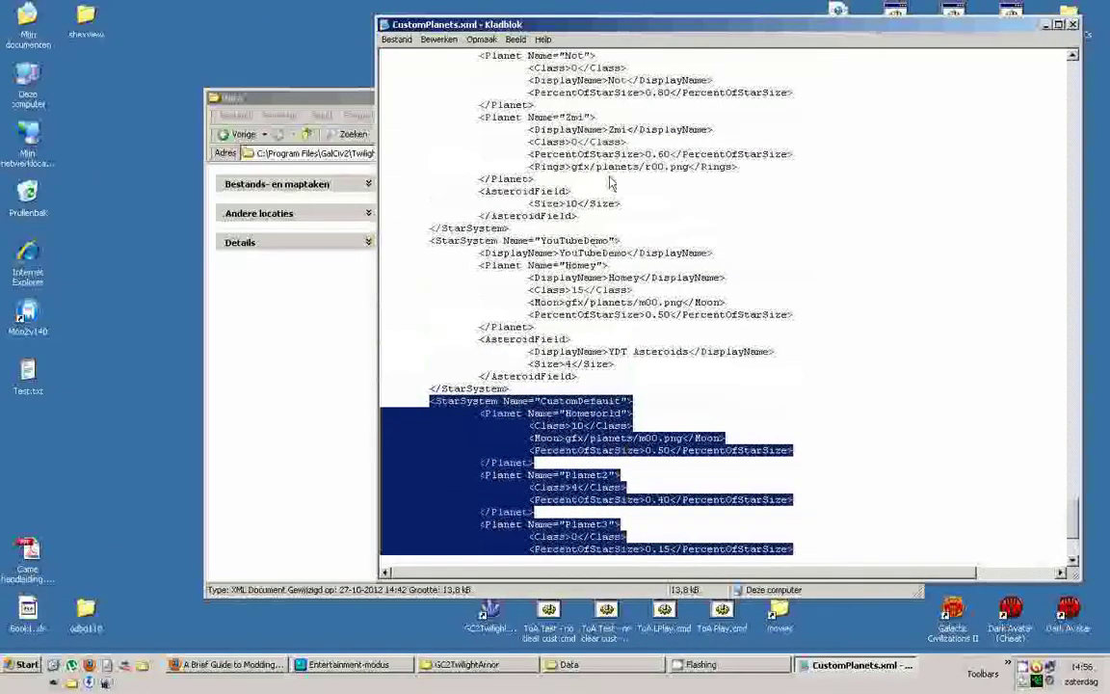
pyautogui.moveTo(554, 386); pyautogui.dragTo(270, 244)
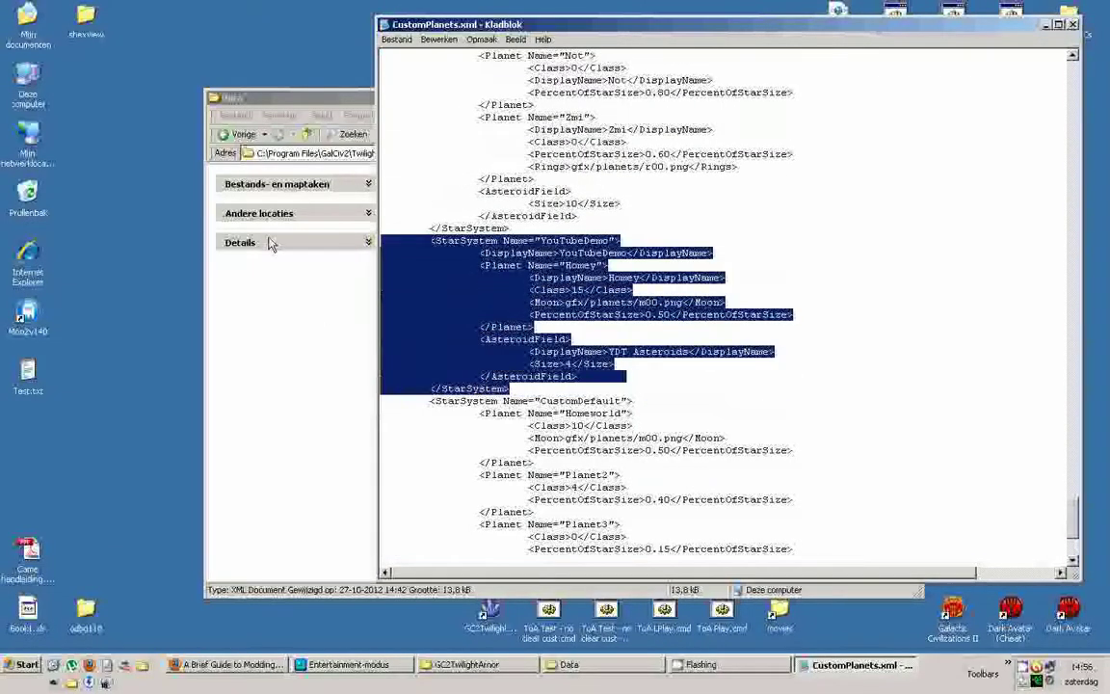
pyautogui.scroll(-6, 528, 309)
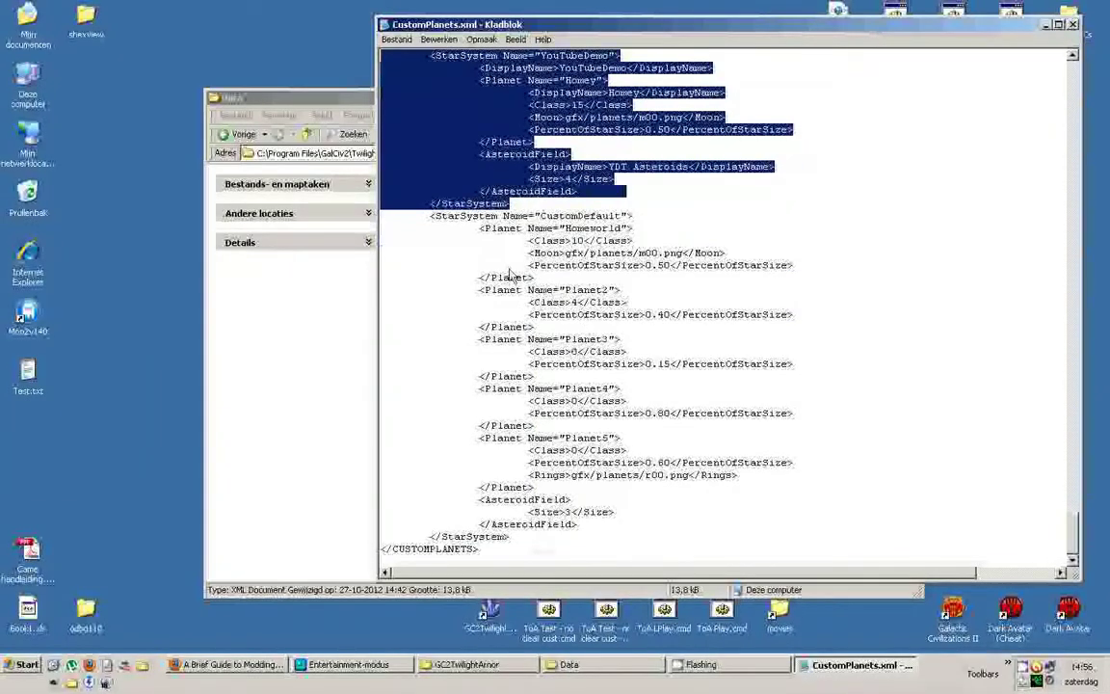
pyautogui.scroll(7, 540, 289)
pyautogui.scroll(-2, 540, 289)
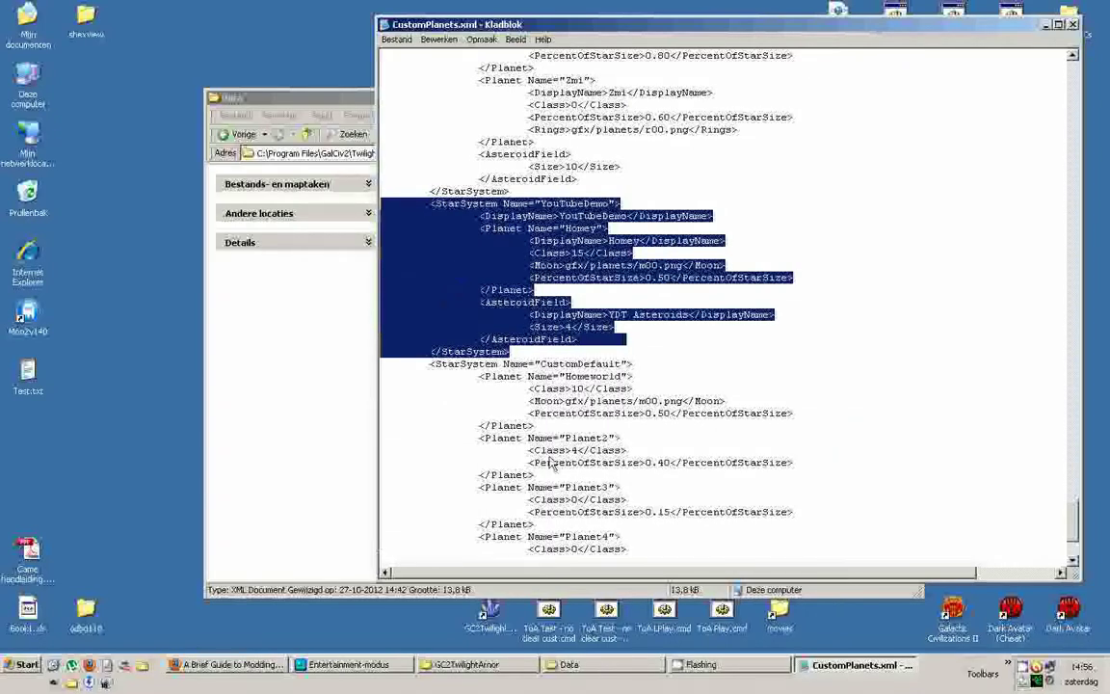
pyautogui.scroll(-3, 496, 415)
pyautogui.moveTo(536, 328); pyautogui.dragTo(423, 267)
pyautogui.click(472, 330)
# Delete the DisplayName line directly under the YouTubeDemo StarSystem tag, leaving no blank line
pyautogui.scroll(4, 477, 323)
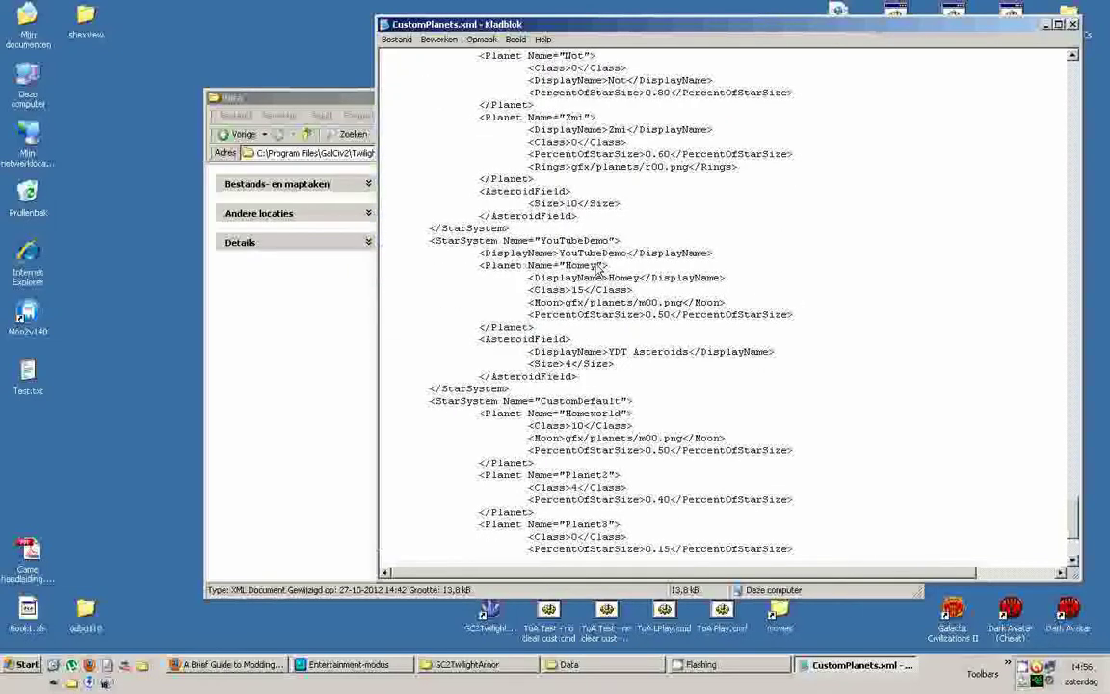
pyautogui.moveTo(699, 24); pyautogui.dragTo(652, 24)
pyautogui.moveTo(432, 252); pyautogui.dragTo(700, 256)
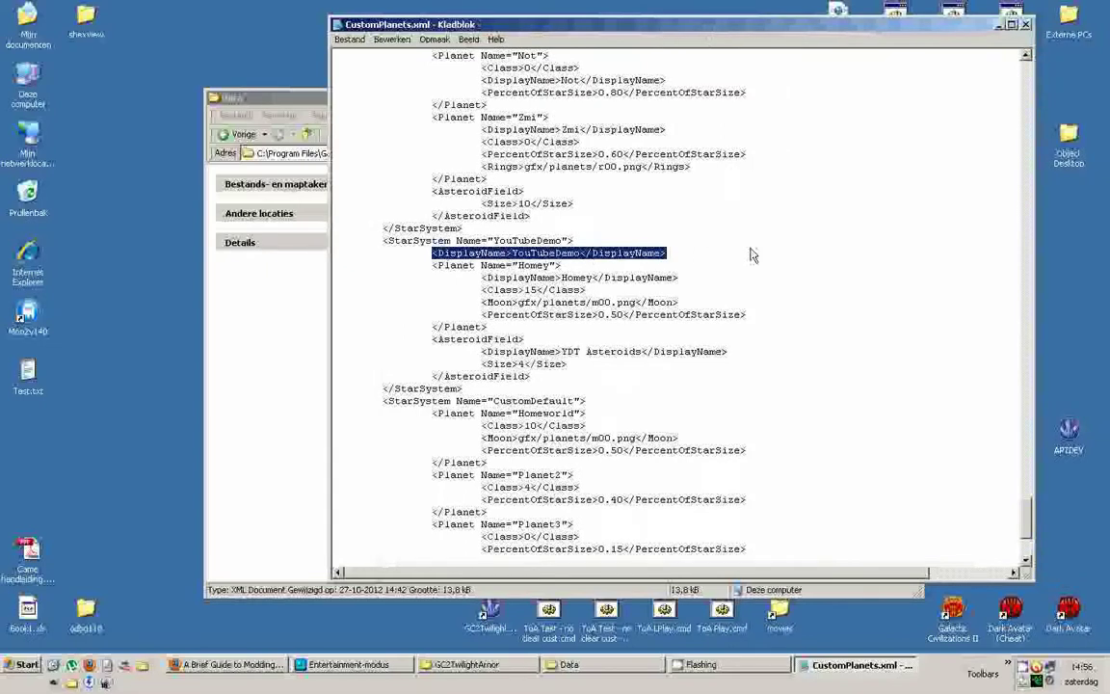
pyautogui.press('BackSpace')
pyautogui.press('BackSpace')
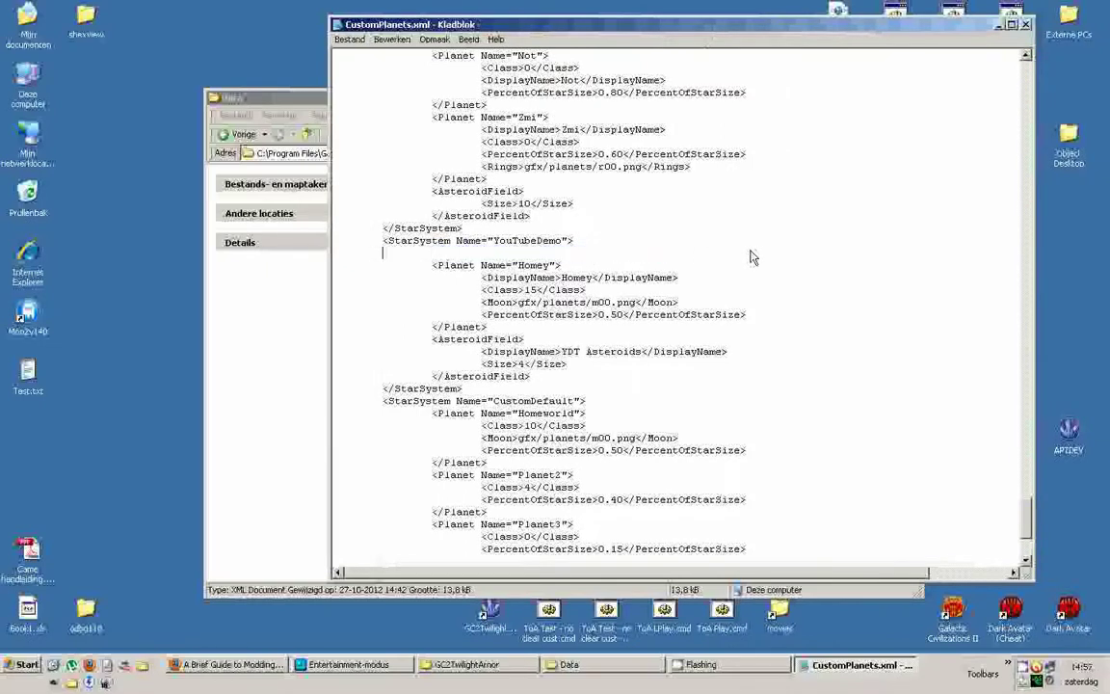
pyautogui.press('BackSpace')
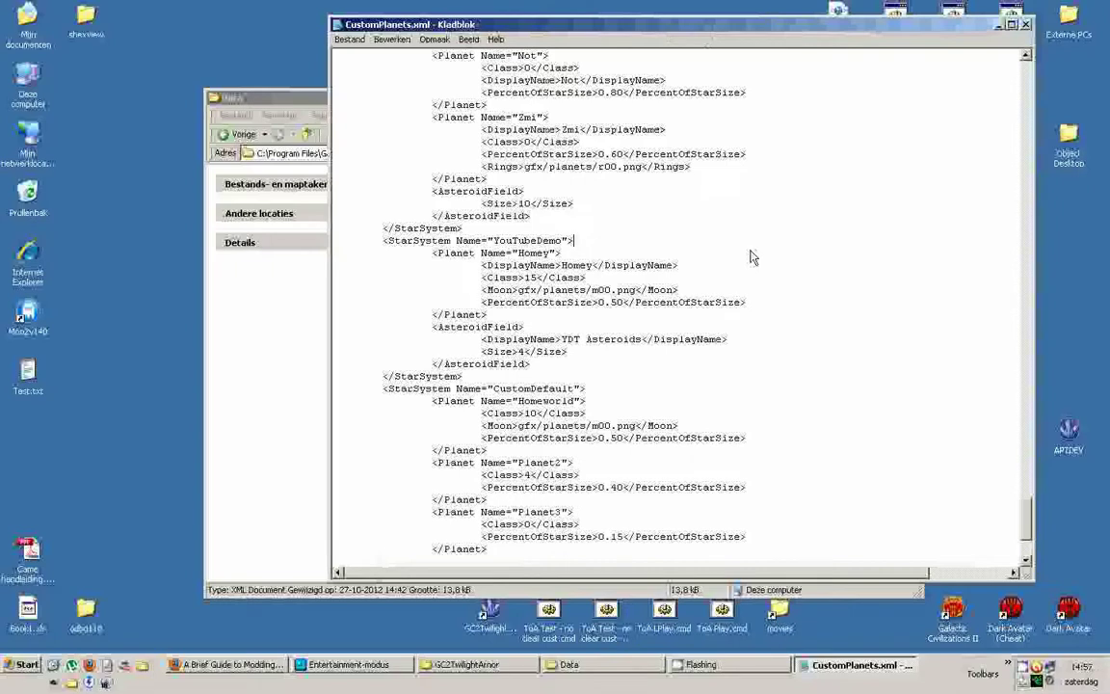
# Compare the planet name Homey with the star systems above it, and select the whole YouTubeDemo StarSystem block for review
pyautogui.doubleClick(515, 253)
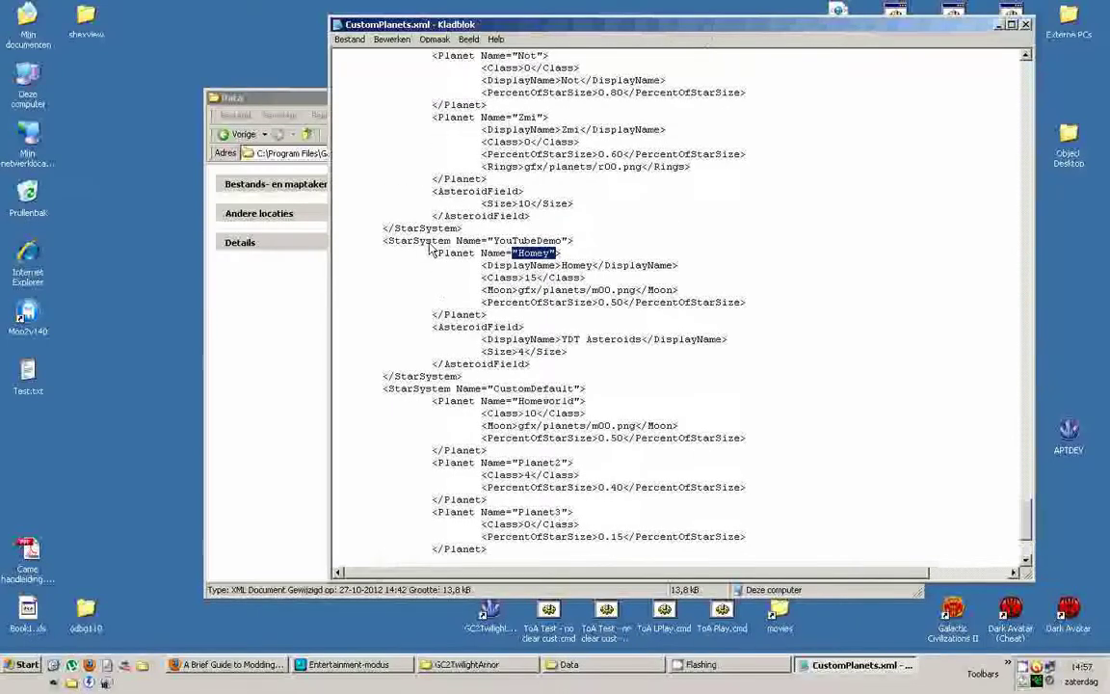
pyautogui.scroll(9, 430, 248)
pyautogui.scroll(-7, 451, 217)
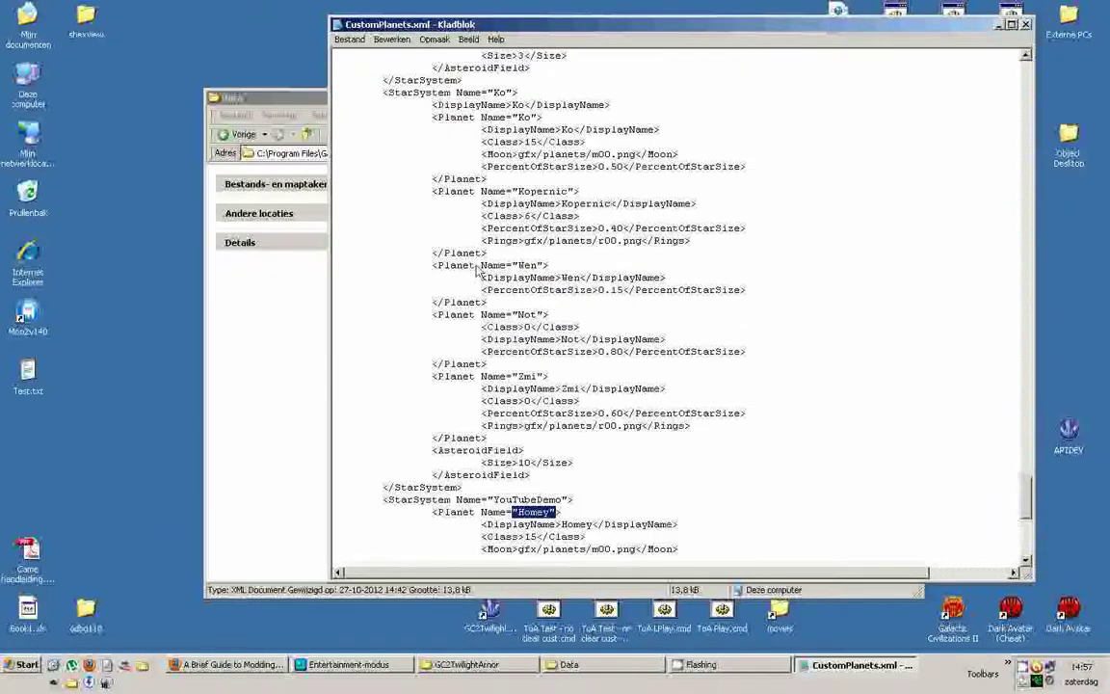
pyautogui.scroll(10, 484, 316)
pyautogui.scroll(-13, 439, 372)
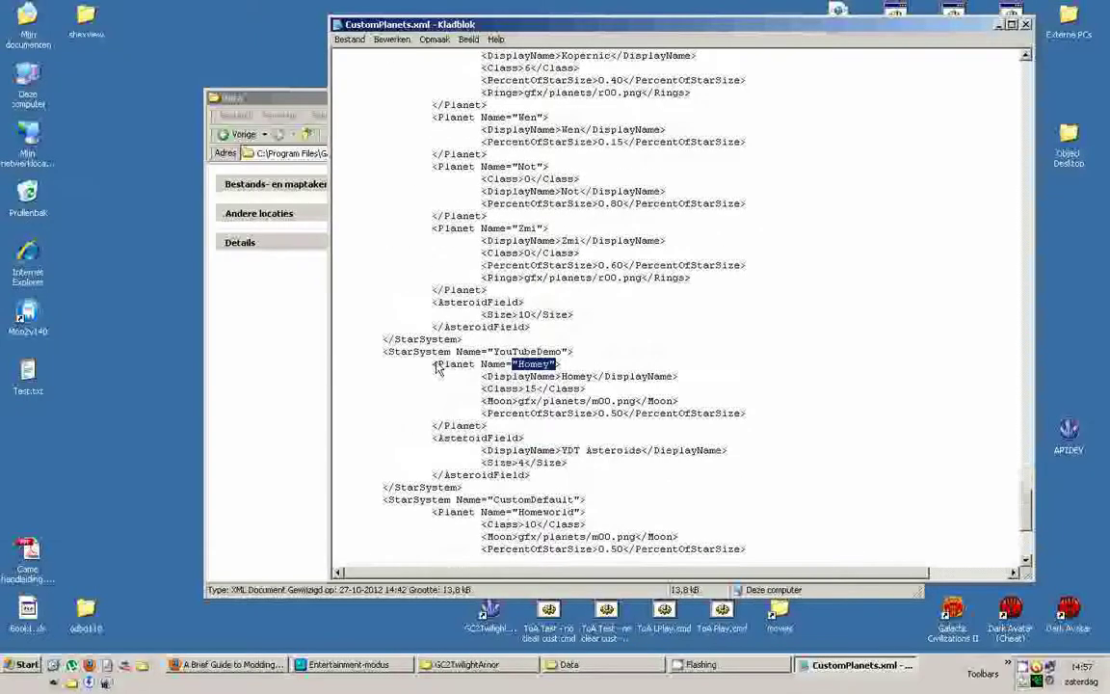
pyautogui.scroll(1, 435, 373)
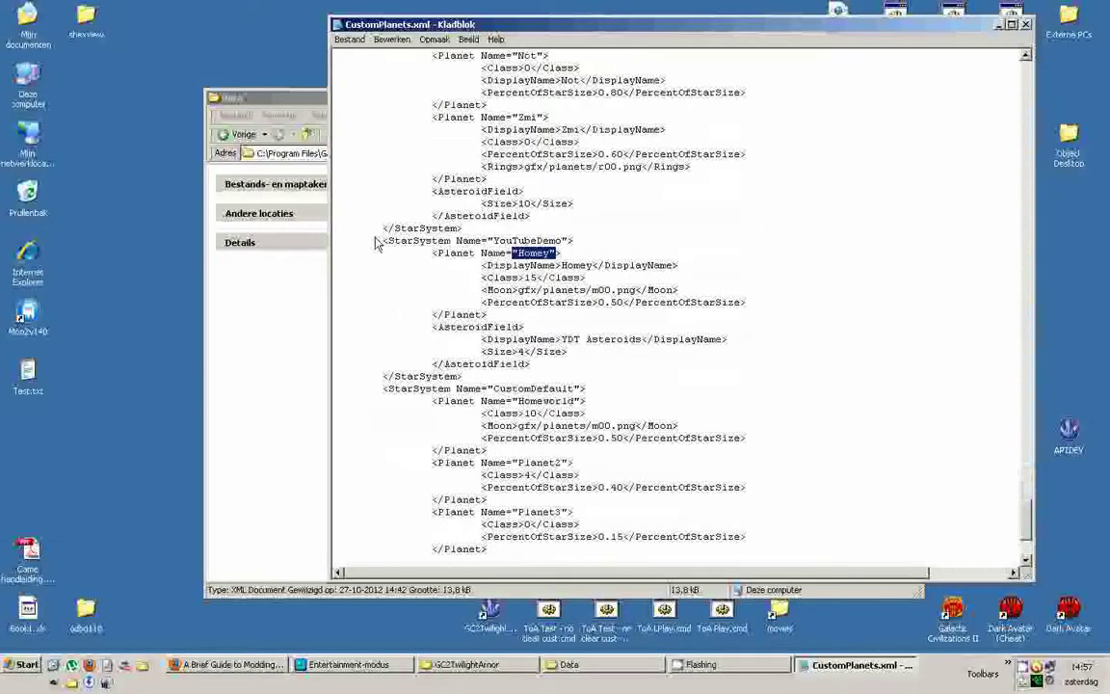
pyautogui.moveTo(381, 240); pyautogui.dragTo(464, 377)
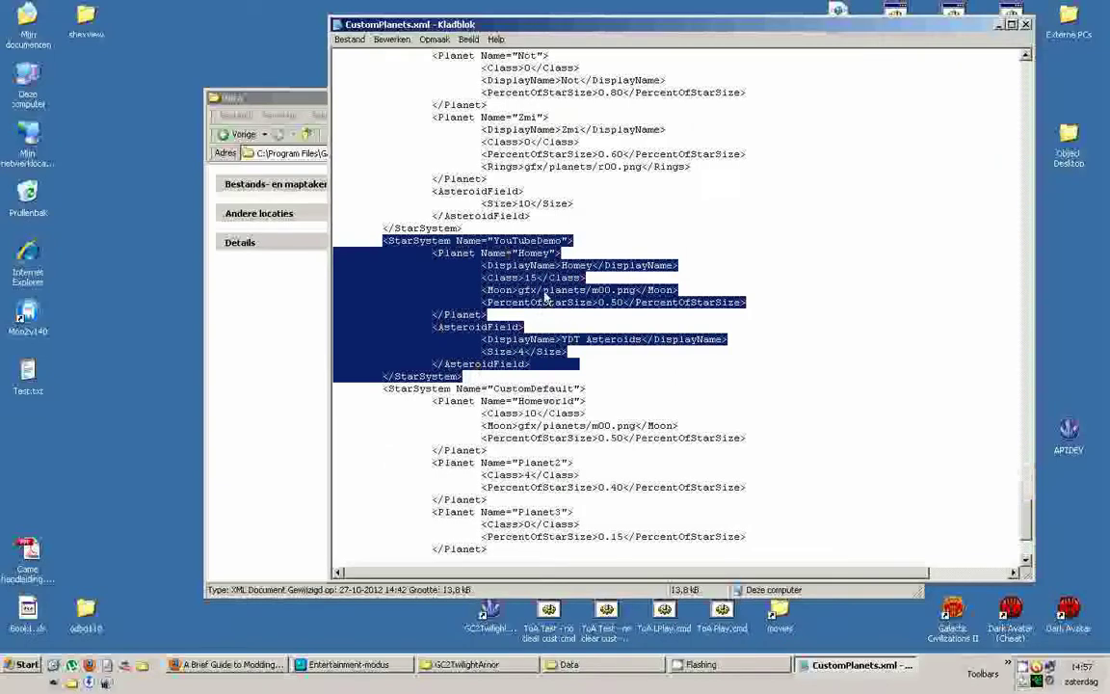
pyautogui.scroll(-2, 544, 319)
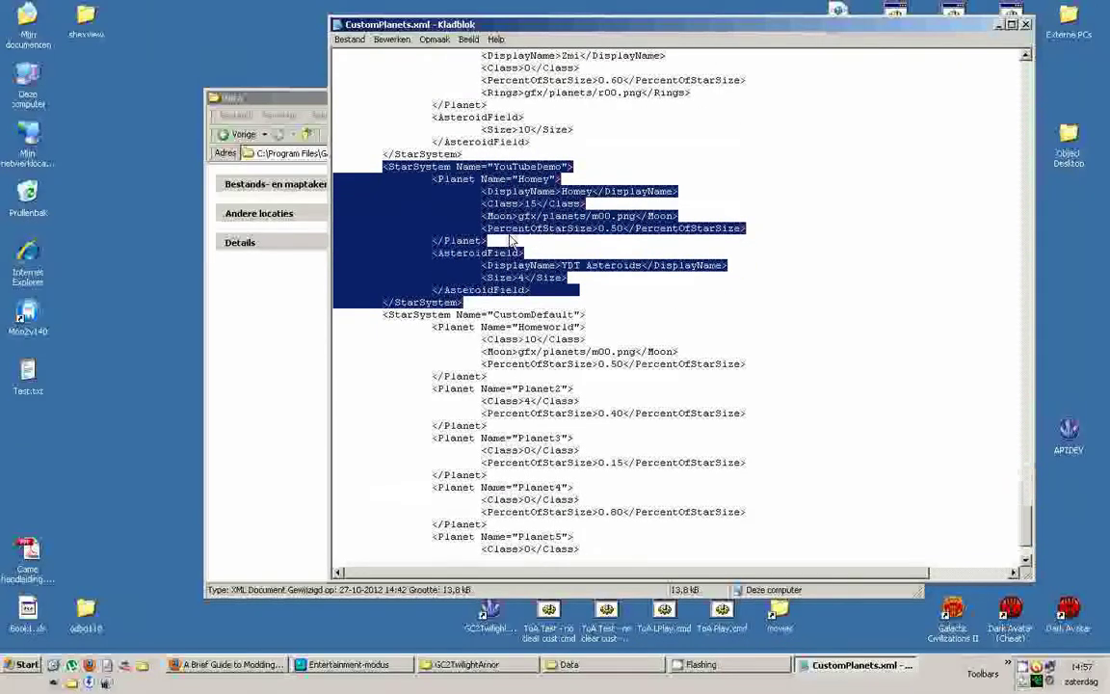
# Open YouTube Demo.raceconfigxml from the My Games GC2TwilightArnor folder, reached through the APTDEV desktop folder
pyautogui.doubleClick(1060, 445)
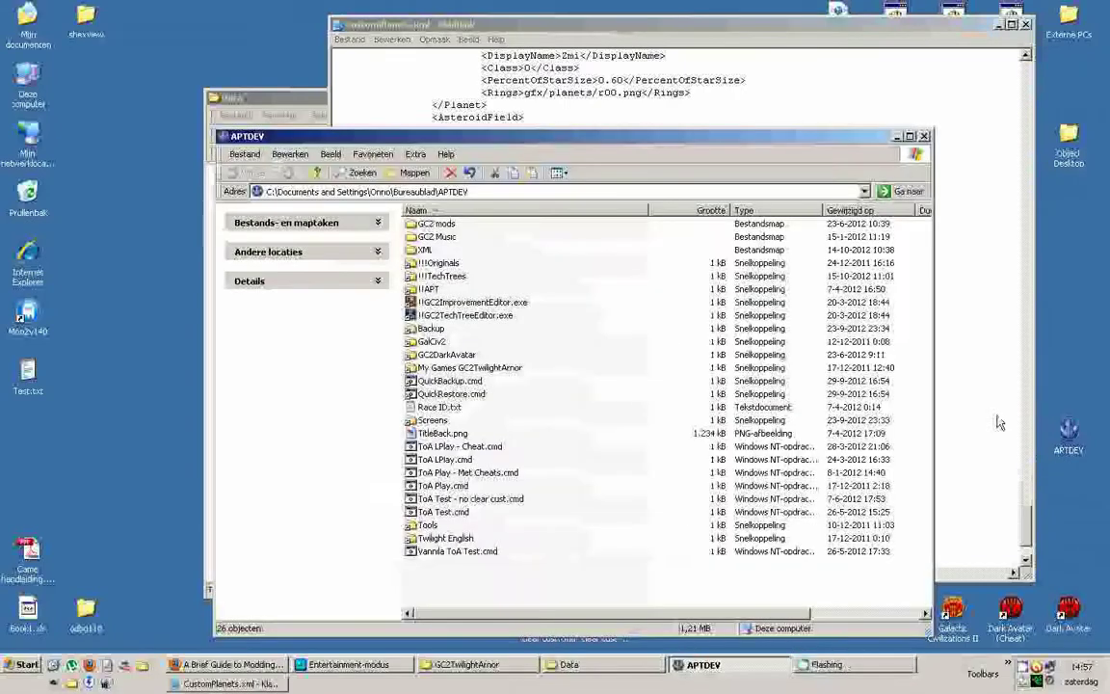
pyautogui.click(433, 369)
pyautogui.doubleClick(433, 369)
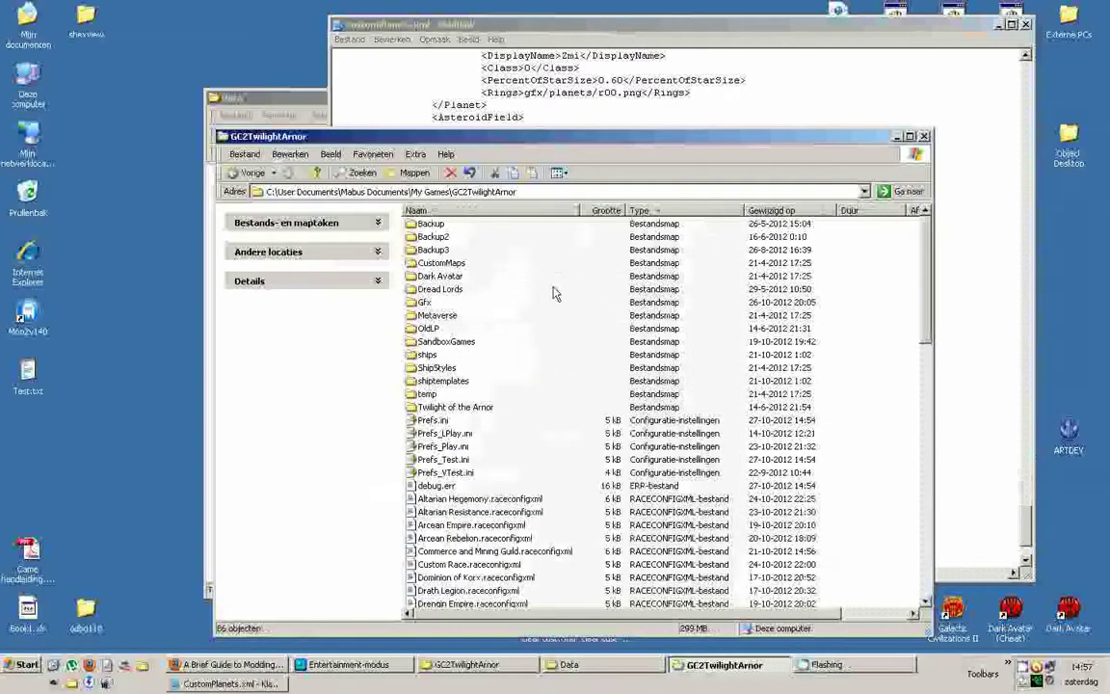
pyautogui.scroll(-7, 482, 298)
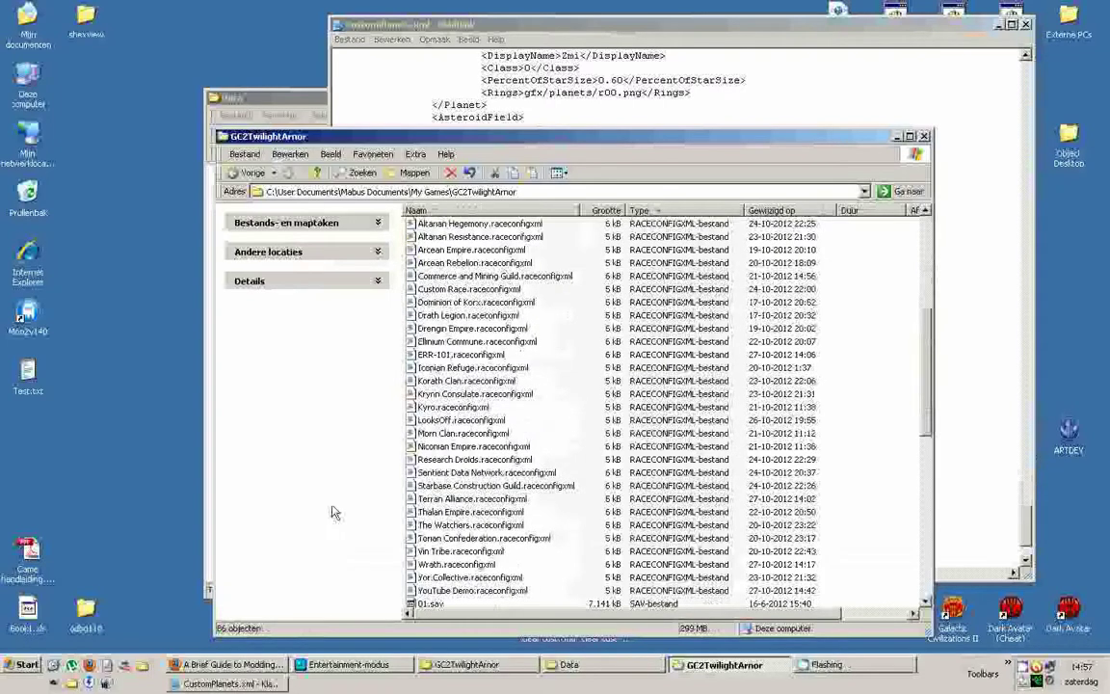
pyautogui.doubleClick(471, 592)
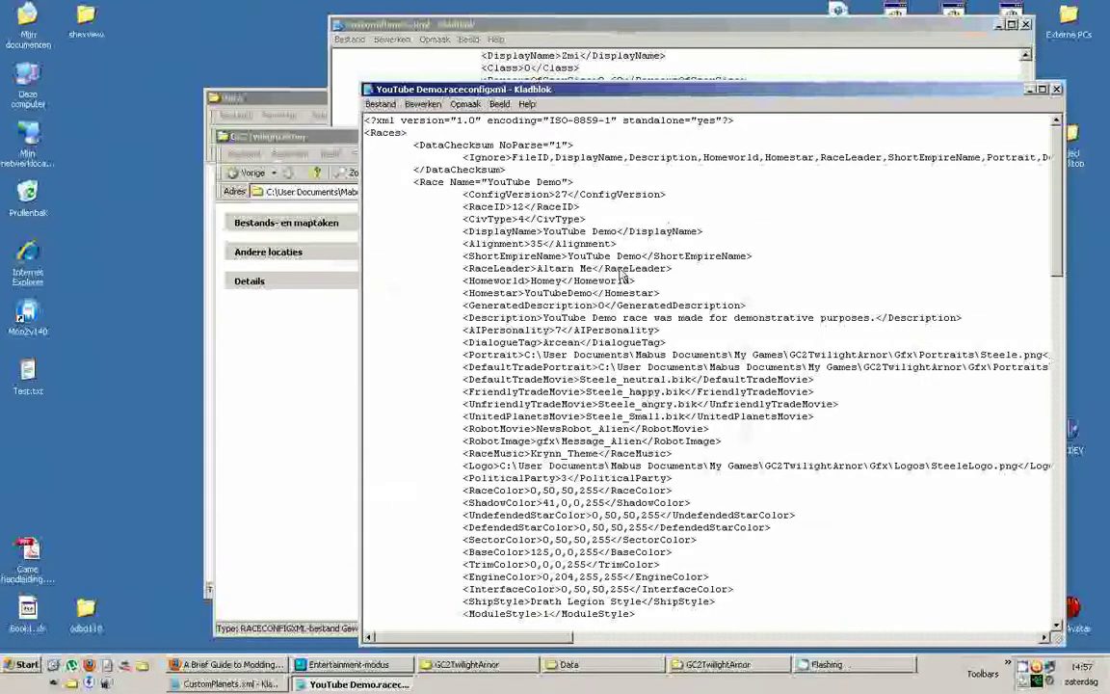
# Compare the race file's Homeworld and Homestar entries with the YouTubeDemo StarSystem name in CustomPlanets.xml
pyautogui.moveTo(659, 293); pyautogui.dragTo(316, 285)
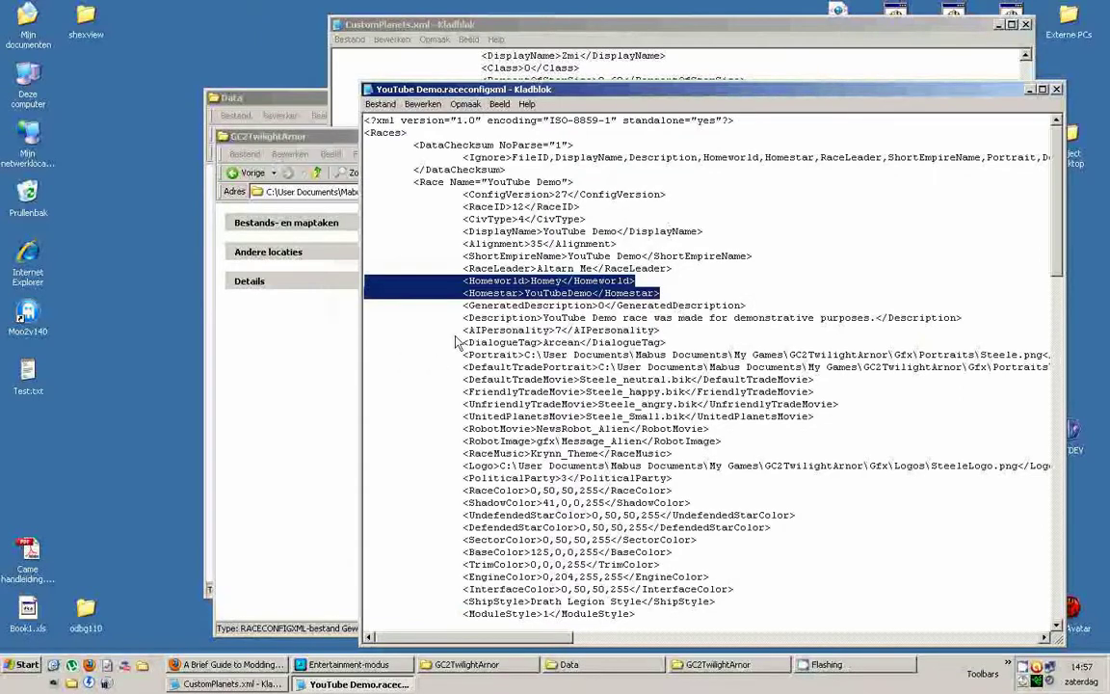
pyautogui.click(467, 293)
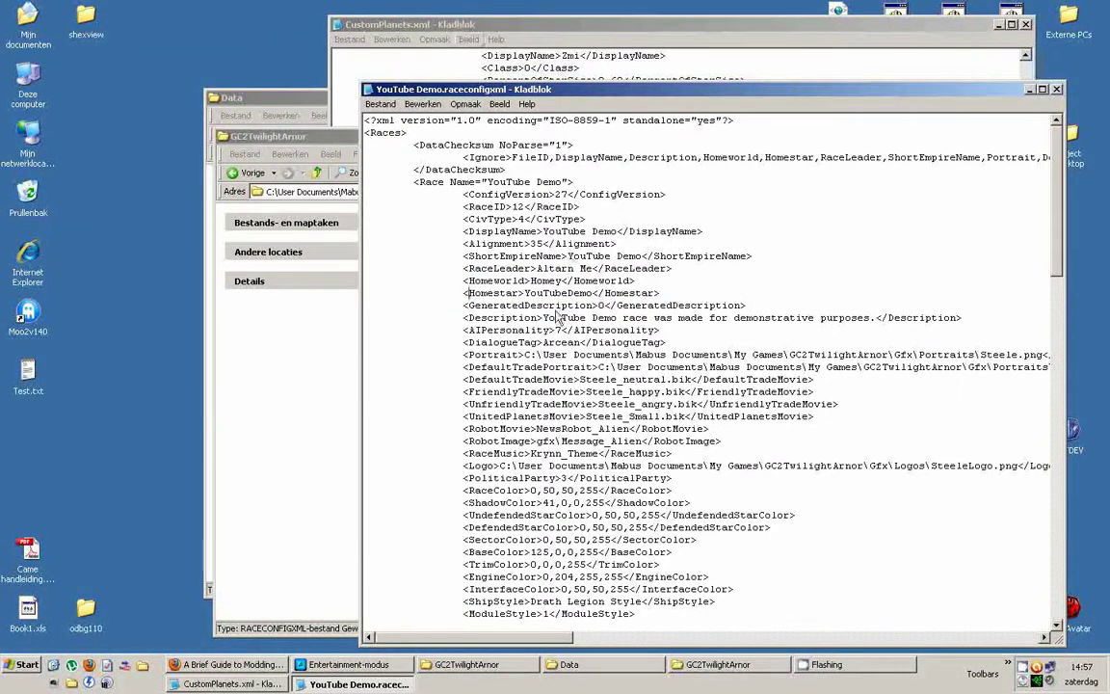
pyautogui.click(440, 29)
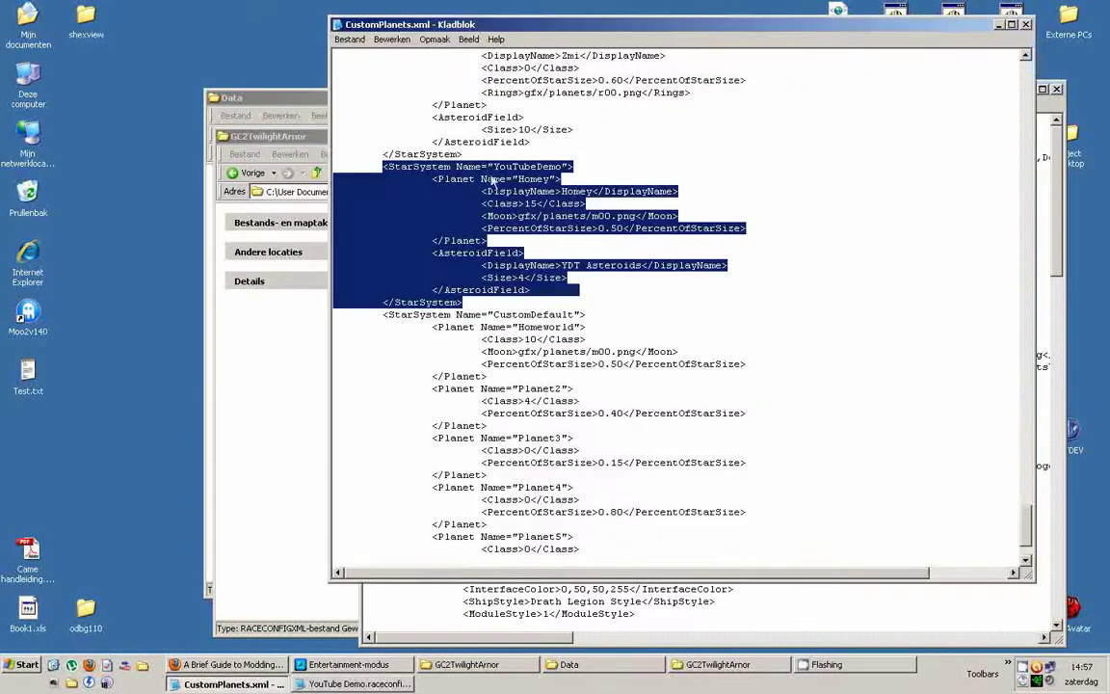
pyautogui.click(495, 181)
pyautogui.moveTo(493, 167); pyautogui.dragTo(564, 167)
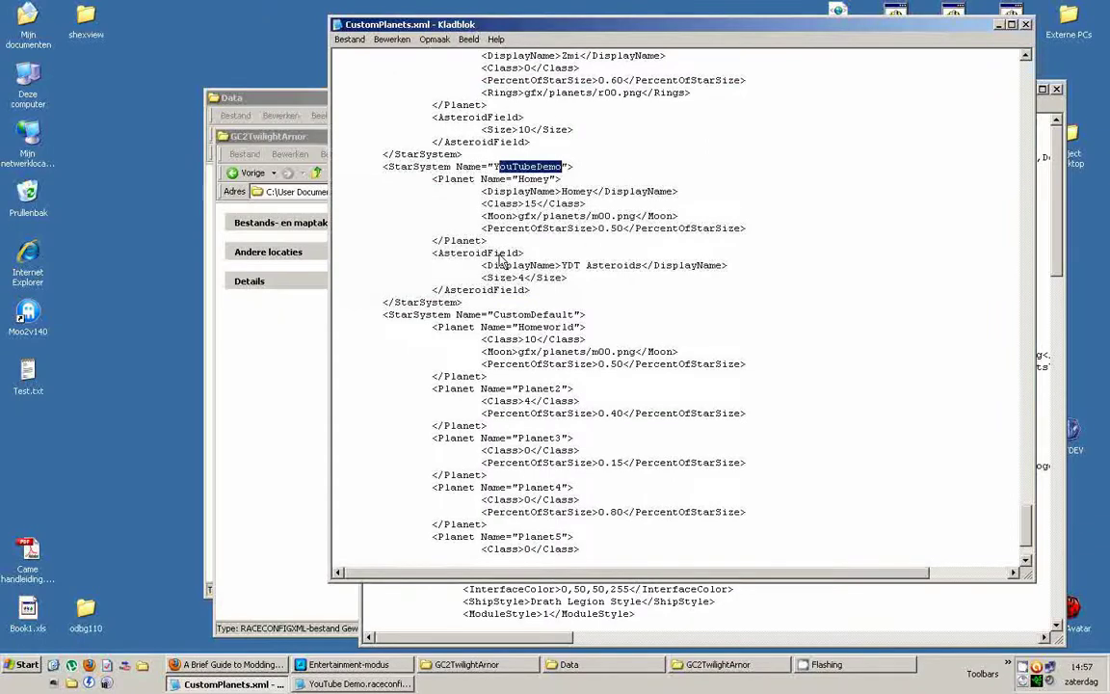
# Compare the YouTubeDemo StarSystem name and Homey planet name in CustomPlanets.xml with the Homestar and Homeworld entries in the race file
pyautogui.moveTo(491, 169); pyautogui.dragTo(551, 168)
pyautogui.click(1057, 236)
pyautogui.moveTo(521, 300); pyautogui.dragTo(597, 299)
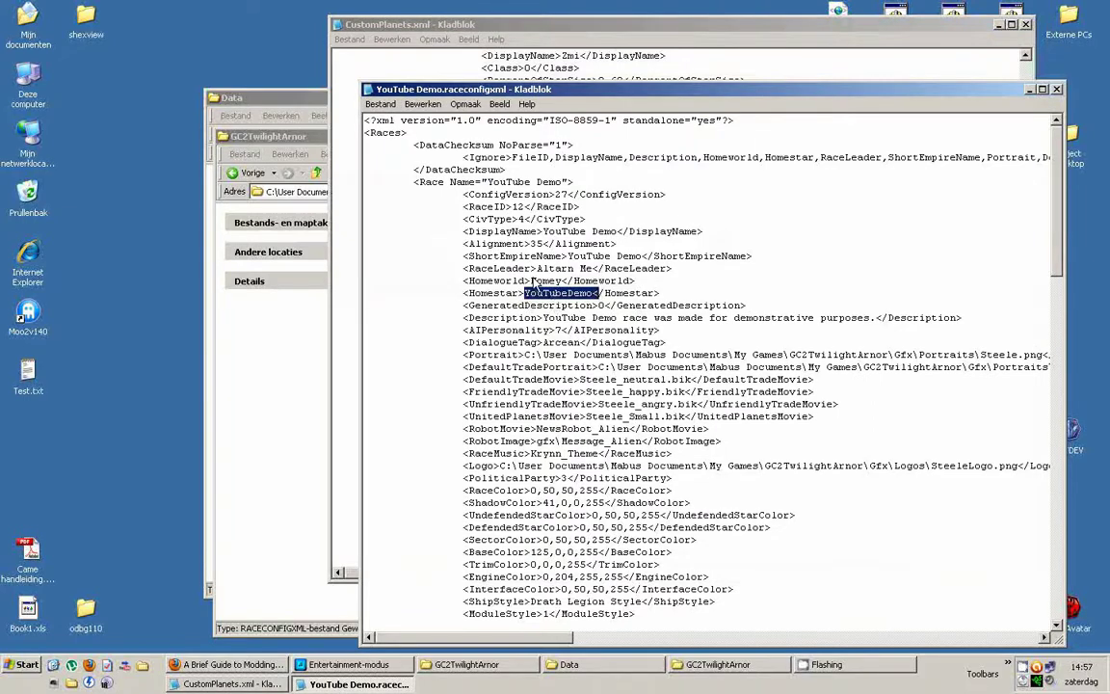
pyautogui.hotkey('alt', 'Tab')
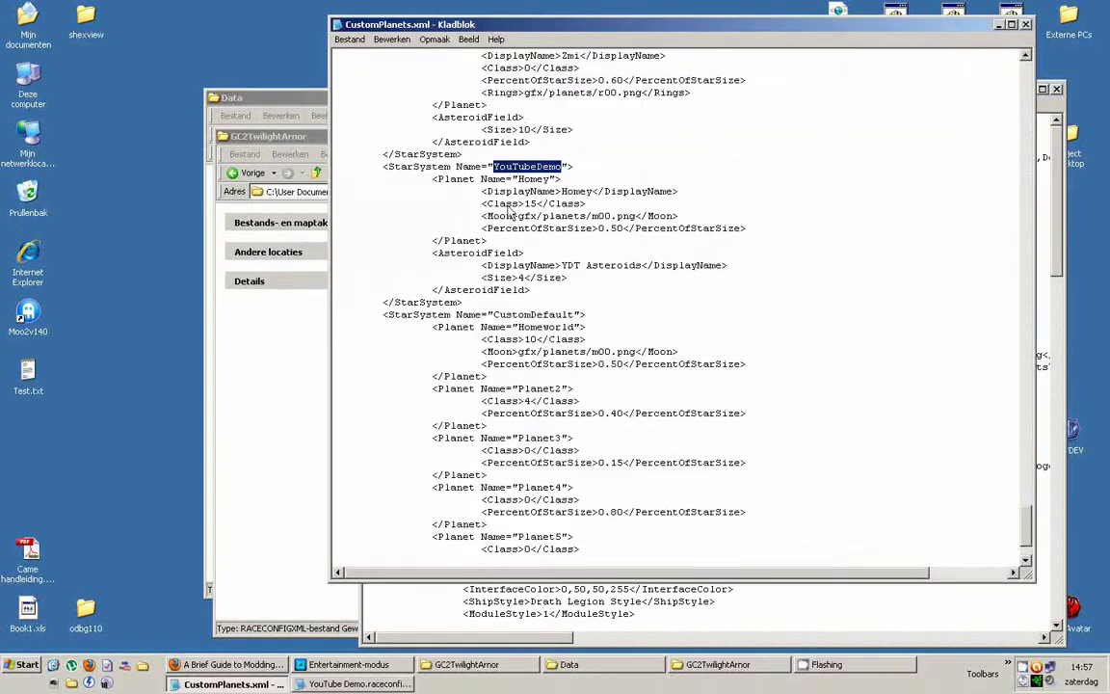
pyautogui.doubleClick(533, 179)
pyautogui.hotkey('alt', 'Tab')
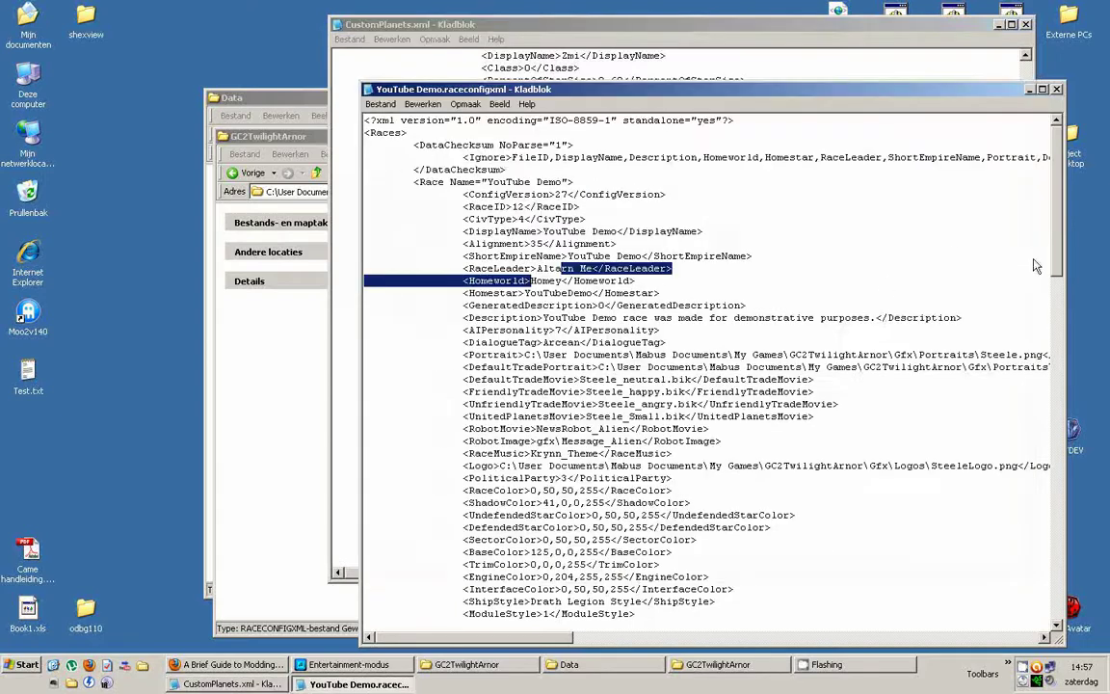
pyautogui.doubleClick(545, 281)
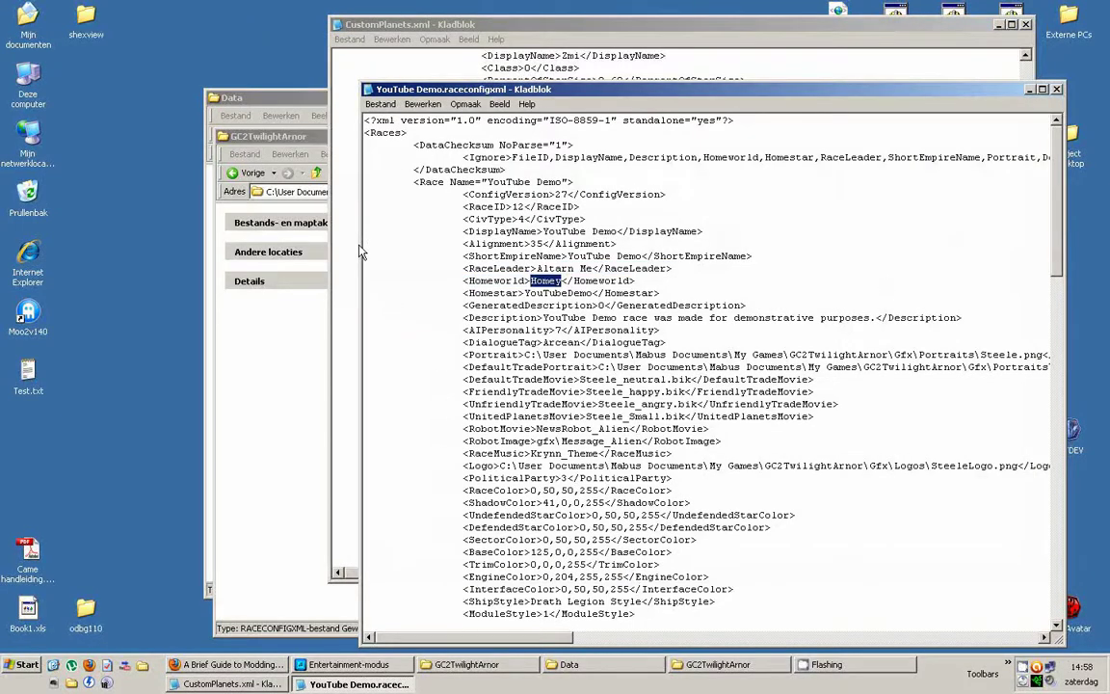
pyautogui.click(453, 31)
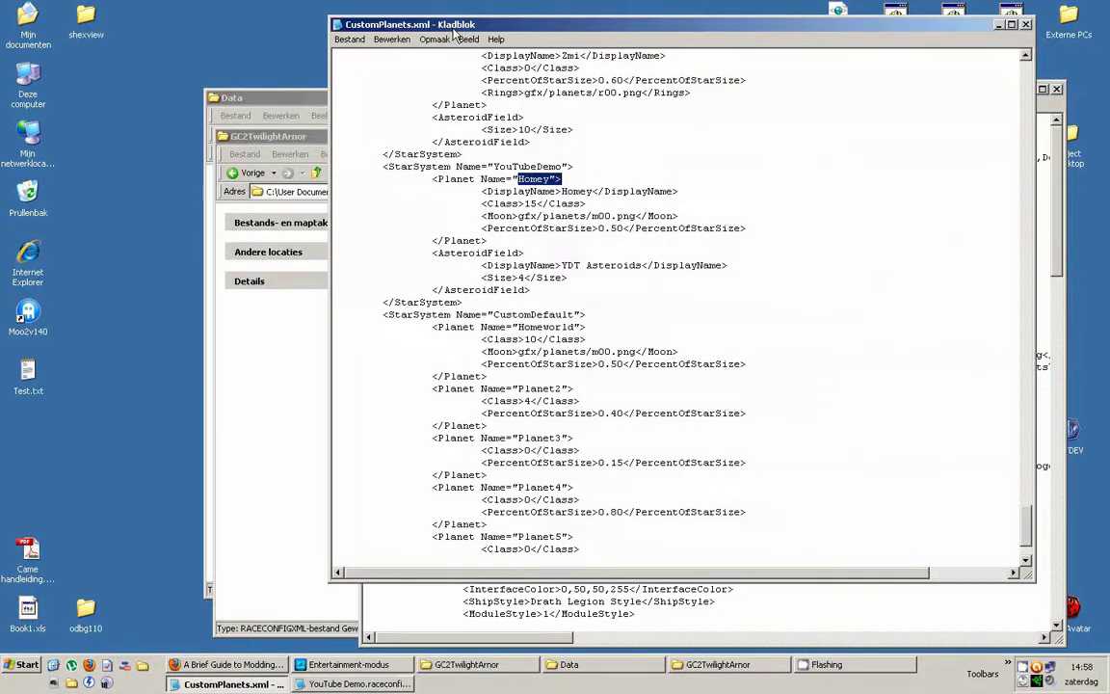
# Set the DisplayName of planet Homey in the YouTubeDemo star system to You Tube Demo
pyautogui.doubleClick(579, 191)
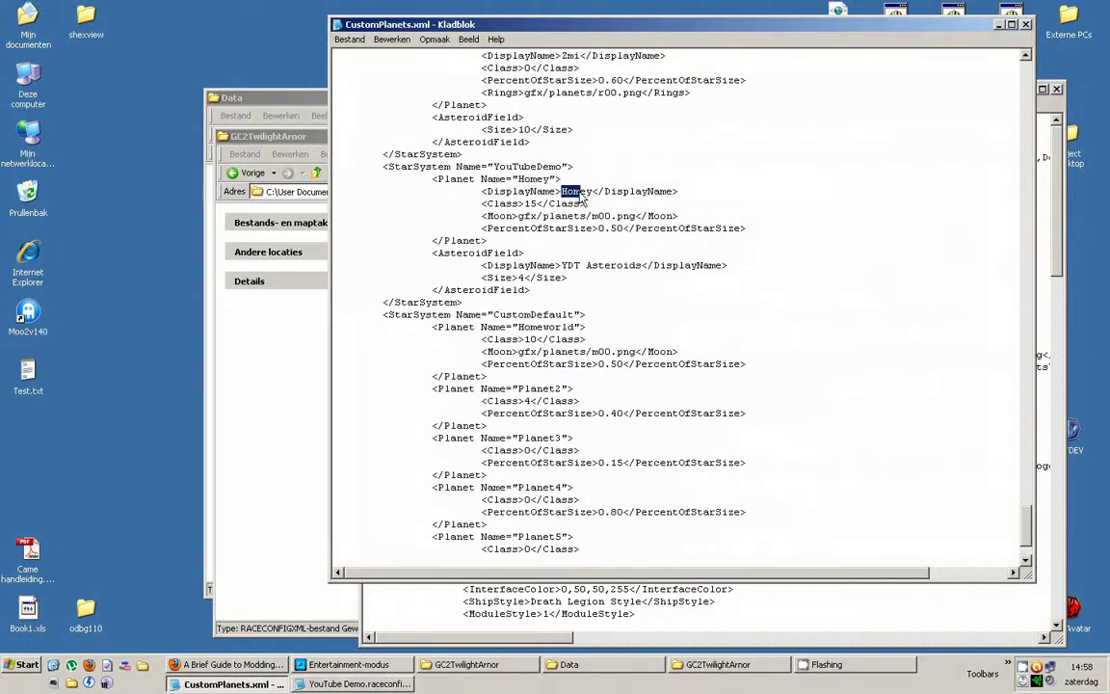
pyautogui.write('You T')
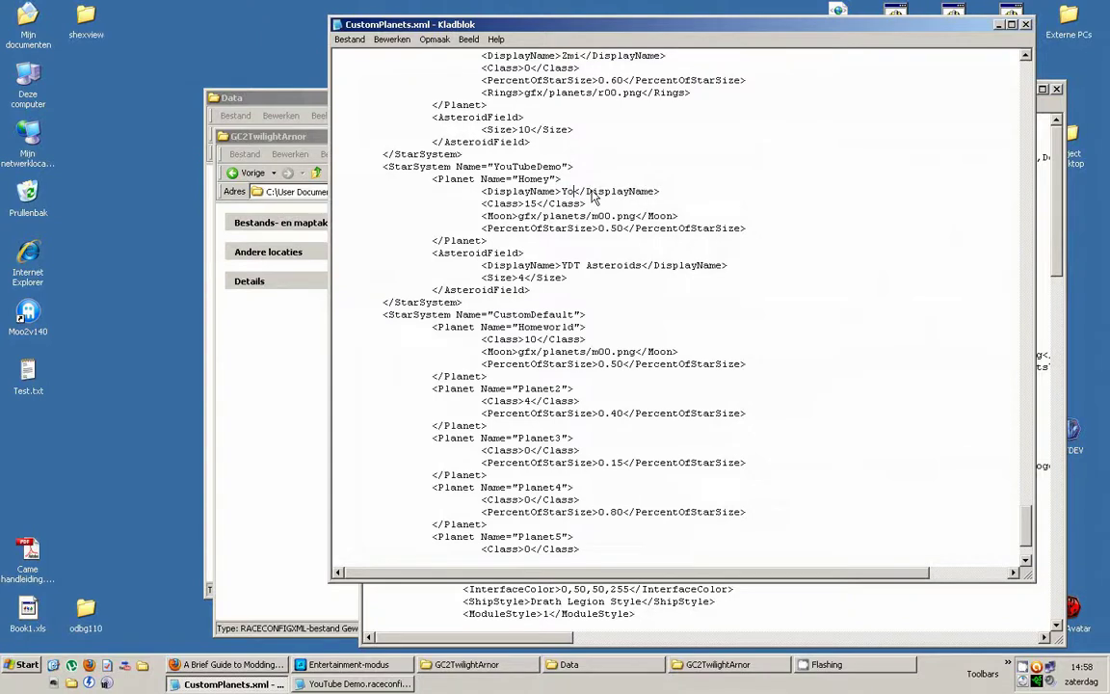
pyautogui.write('ube Demo')
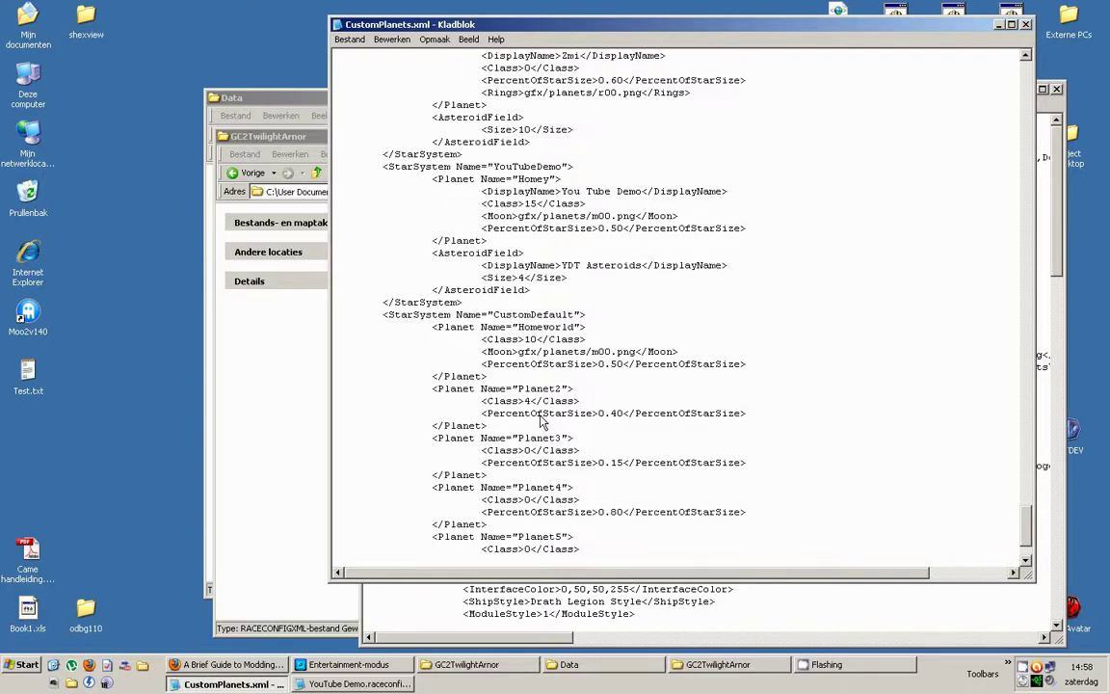
# Delete the YDT Asteroids DisplayName line from the YouTubeDemo AsteroidField, leaving no blank line
pyautogui.scroll(2, 504, 311)
pyautogui.moveTo(432, 327); pyautogui.dragTo(550, 371)
pyautogui.click(580, 364)
pyautogui.moveTo(715, 339); pyautogui.dragTo(508, 339)
pyautogui.click(383, 359)
pyautogui.click(366, 343)
pyautogui.hotkey('shift', 'End')
pyautogui.press('Delete')
pyautogui.press('Delete')
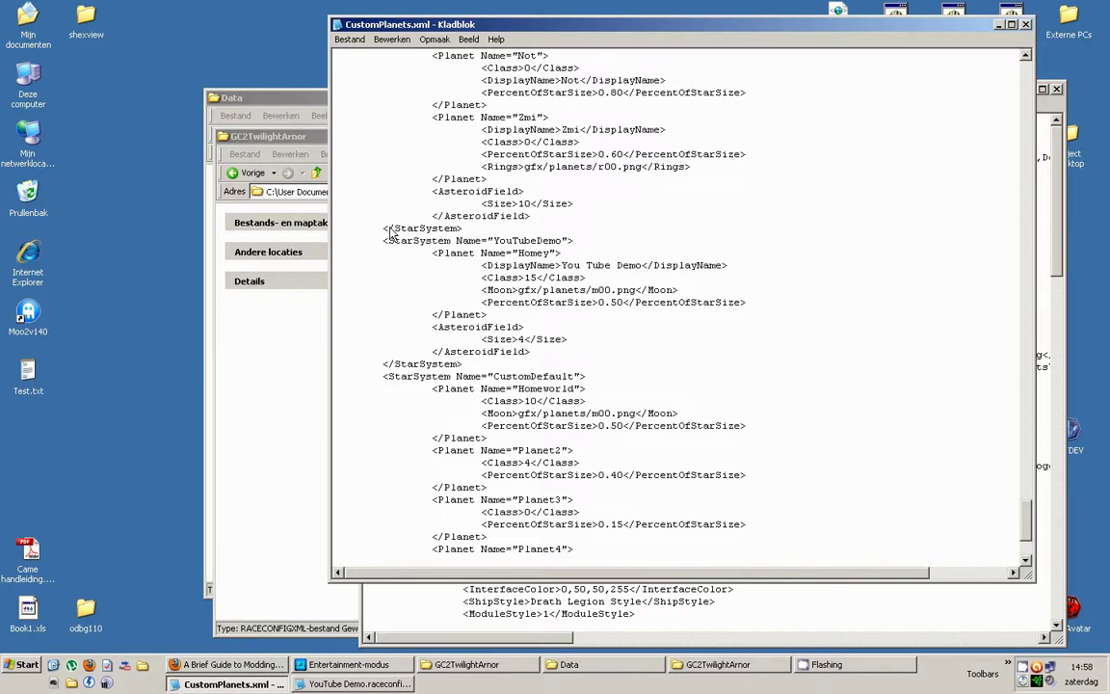
# Examine the complete Alora StarSystem block as an example, and return to the YouTubeDemo block
pyautogui.scroll(20, 390, 234)
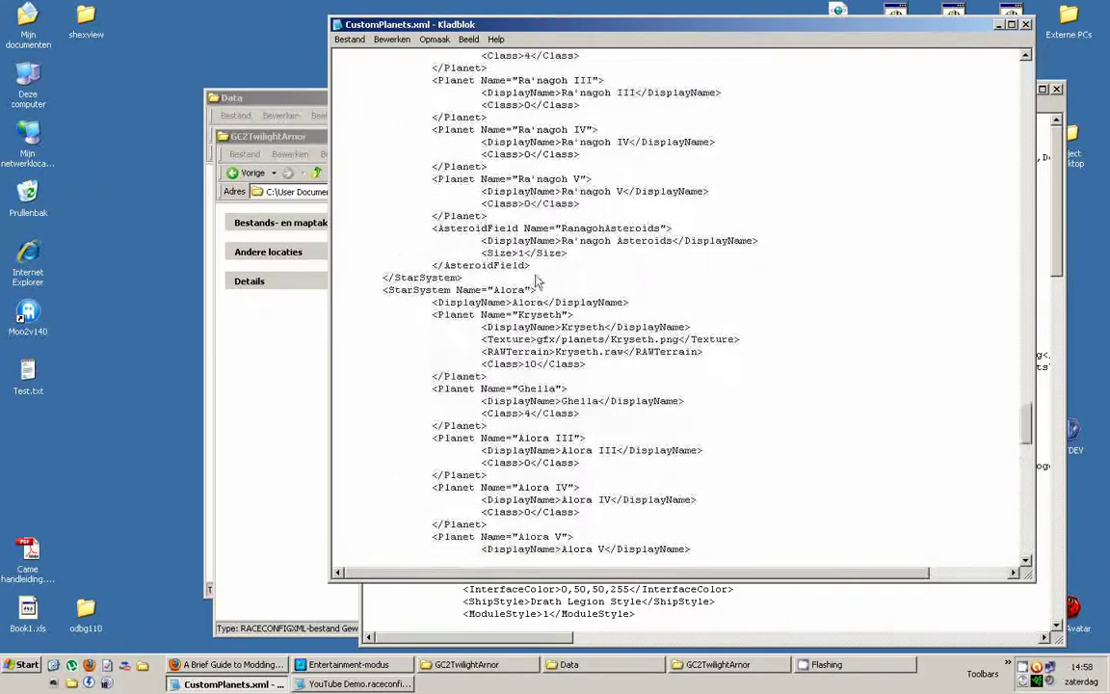
pyautogui.scroll(-4, 538, 280)
pyautogui.moveTo(384, 141); pyautogui.dragTo(553, 491)
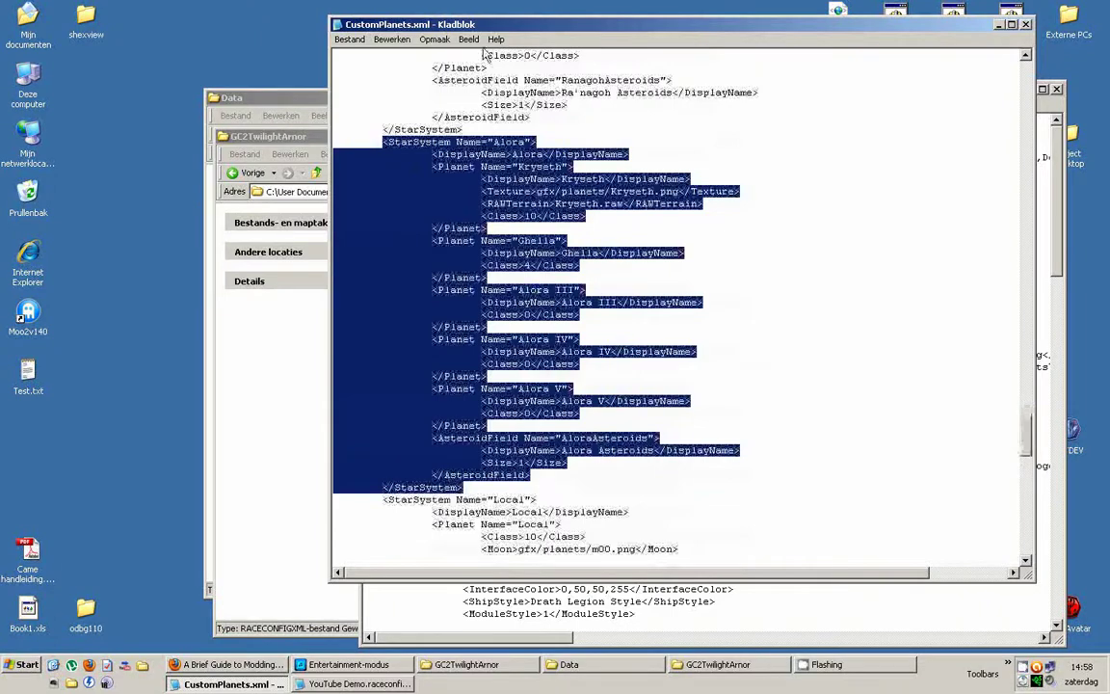
pyautogui.scroll(10, 511, 273)
pyautogui.scroll(-4, 511, 272)
pyautogui.scroll(-15, 511, 273)
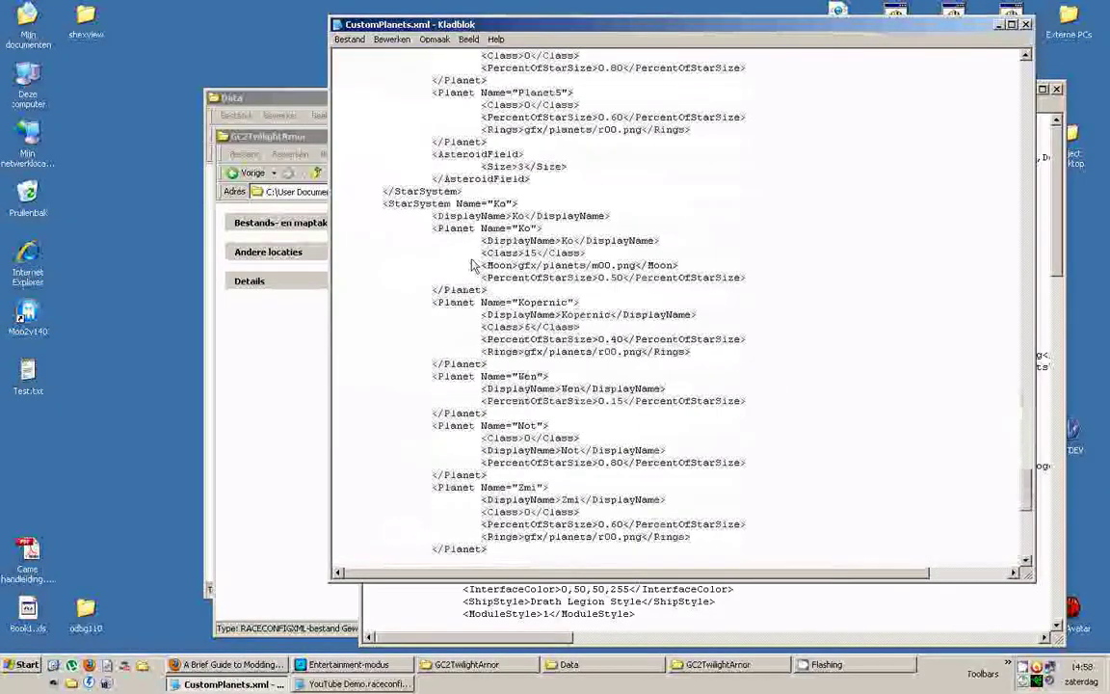
pyautogui.scroll(-14, 453, 318)
pyautogui.scroll(2, 453, 318)
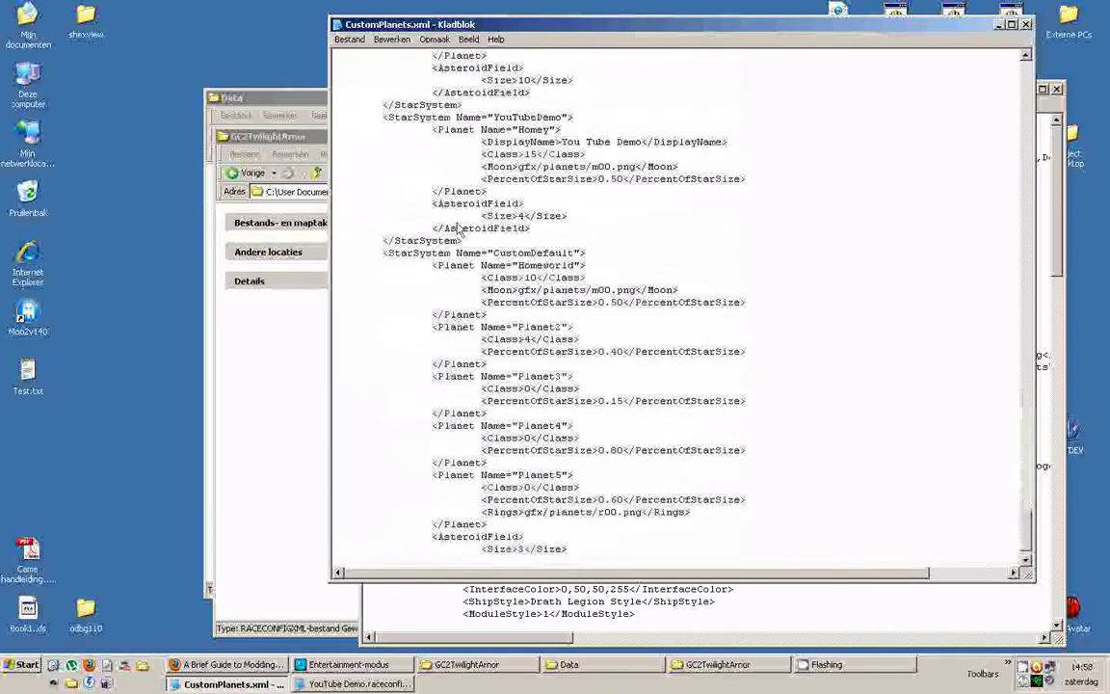
# Examine the Moon line of planet Homey against the planet entries of the Ko and CustomDefault star systems
pyautogui.moveTo(481, 203); pyautogui.dragTo(699, 212)
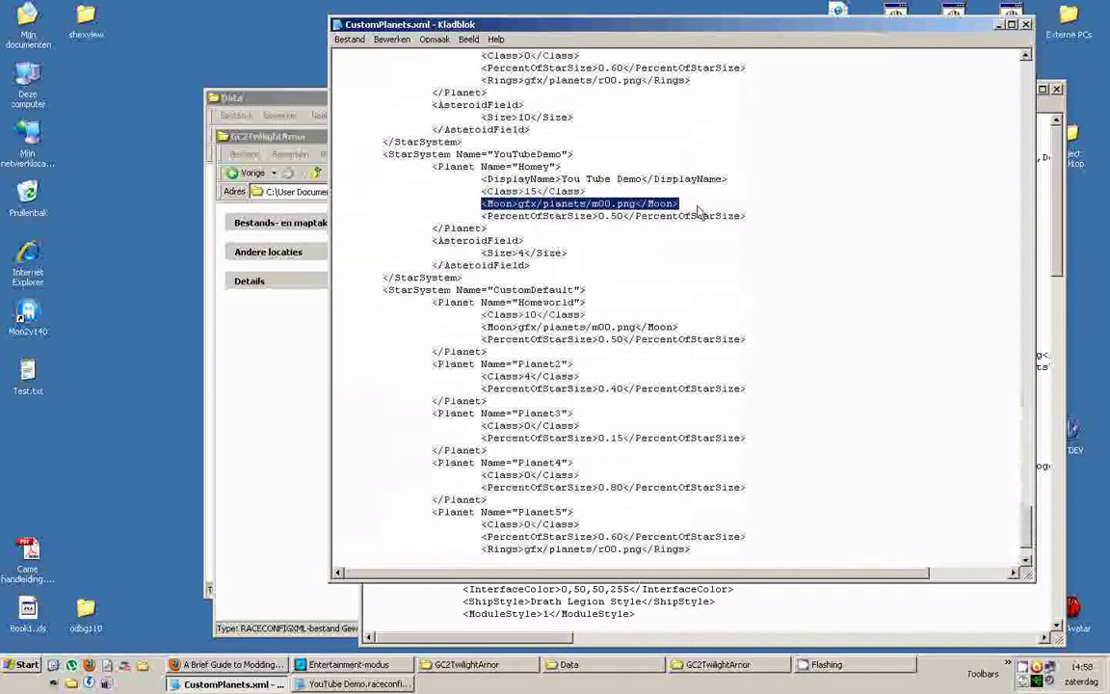
pyautogui.scroll(2, 502, 198)
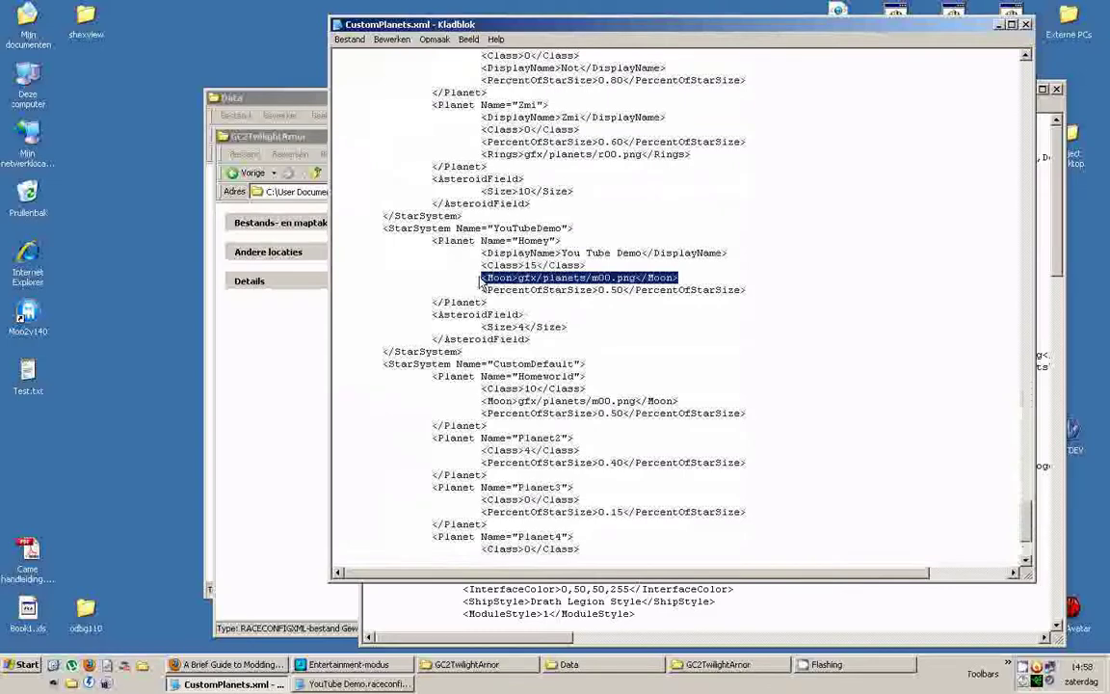
pyautogui.scroll(4, 675, 270)
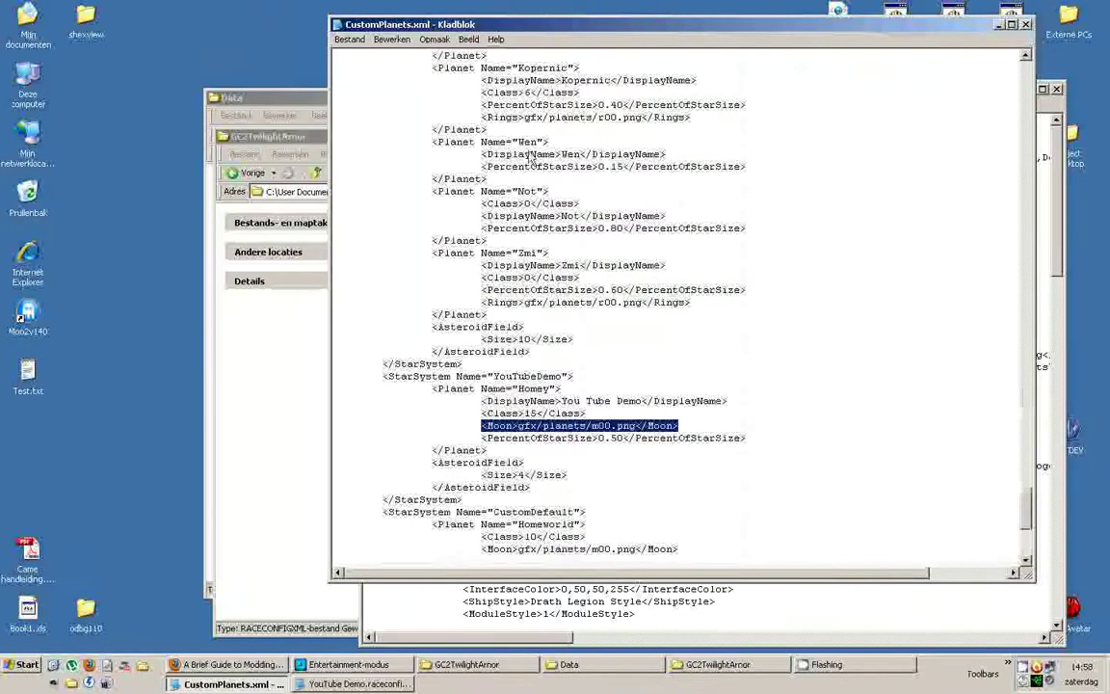
pyautogui.scroll(-5, 581, 441)
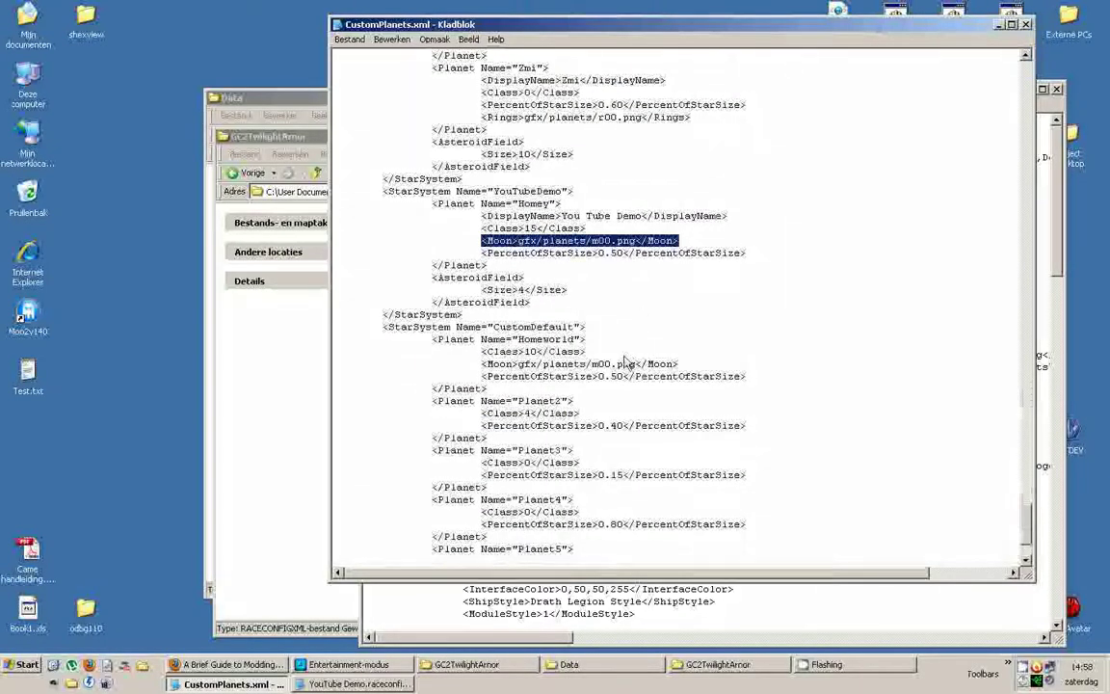
pyautogui.scroll(-4, 501, 289)
pyautogui.scroll(2, 439, 366)
pyautogui.scroll(-2, 434, 270)
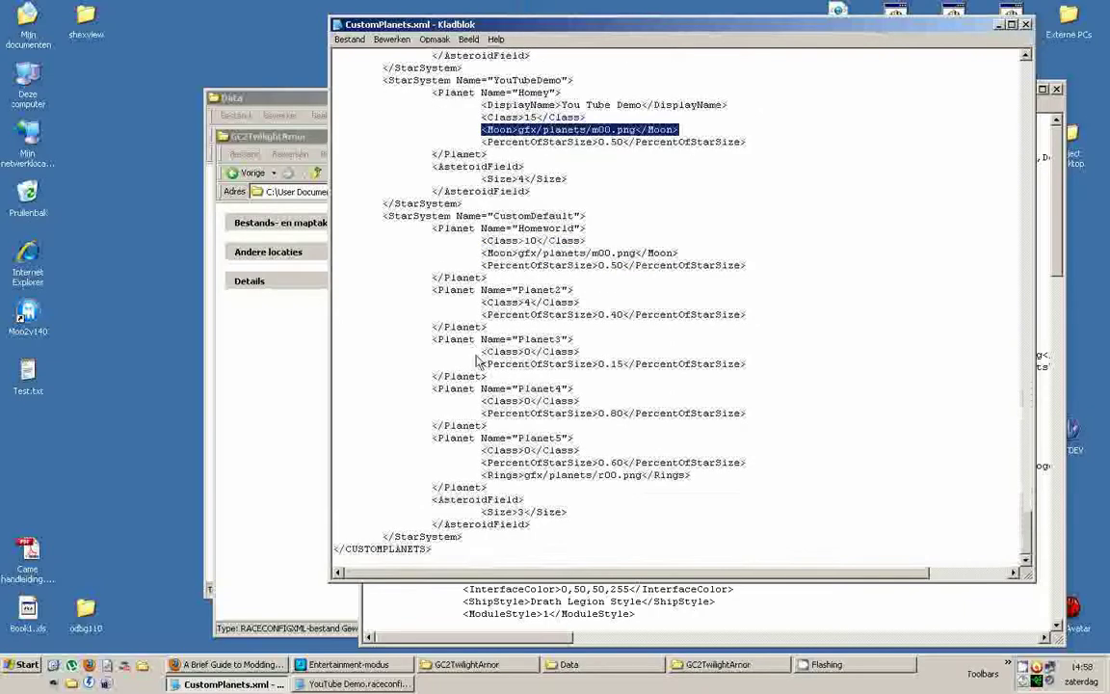
pyautogui.scroll(4, 511, 314)
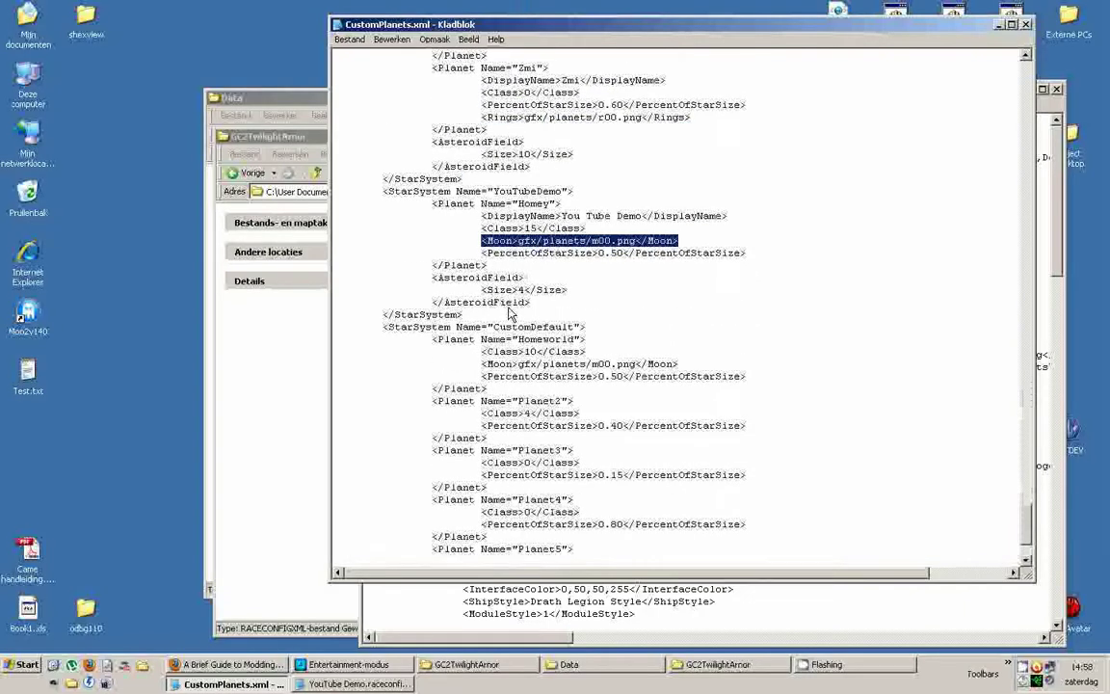
pyautogui.scroll(-3, 511, 313)
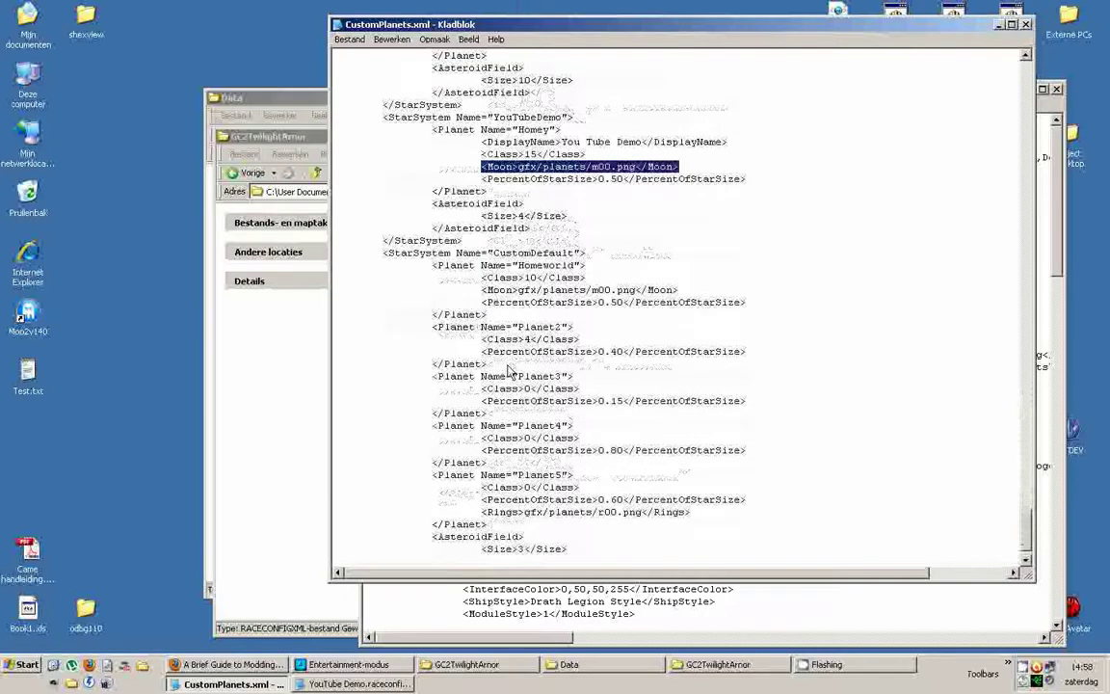
# Examine the Rings line of Planet5 in CustomDefault and compare it with Homey's Moon line
pyautogui.moveTo(483, 477); pyautogui.dragTo(691, 476)
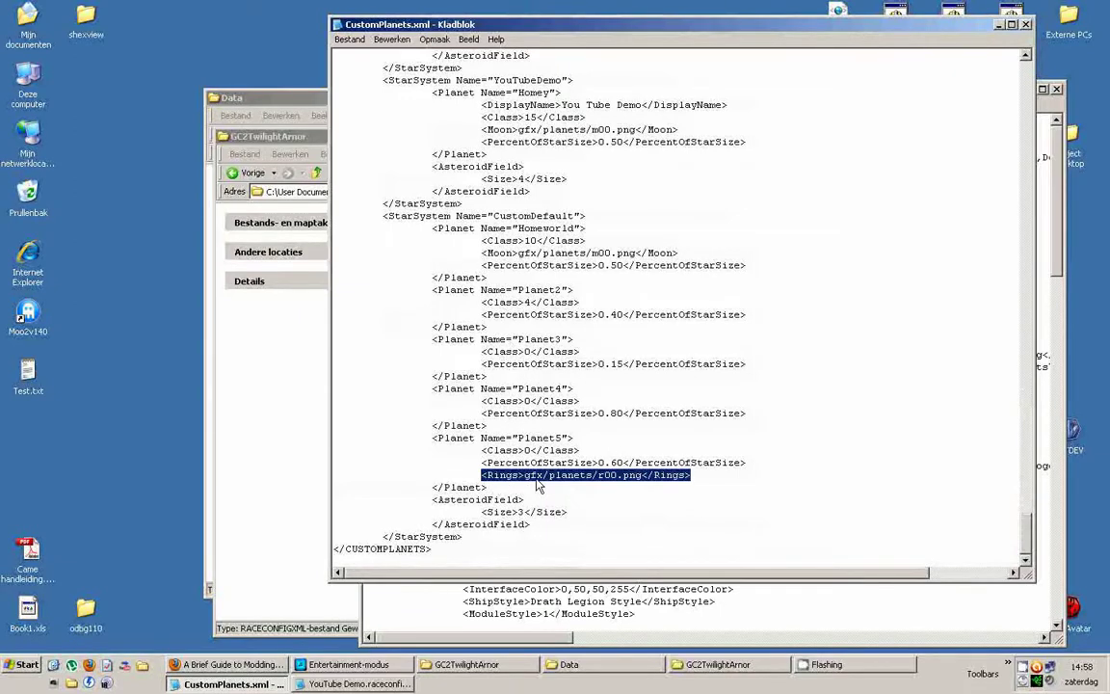
pyautogui.scroll(2, 462, 453)
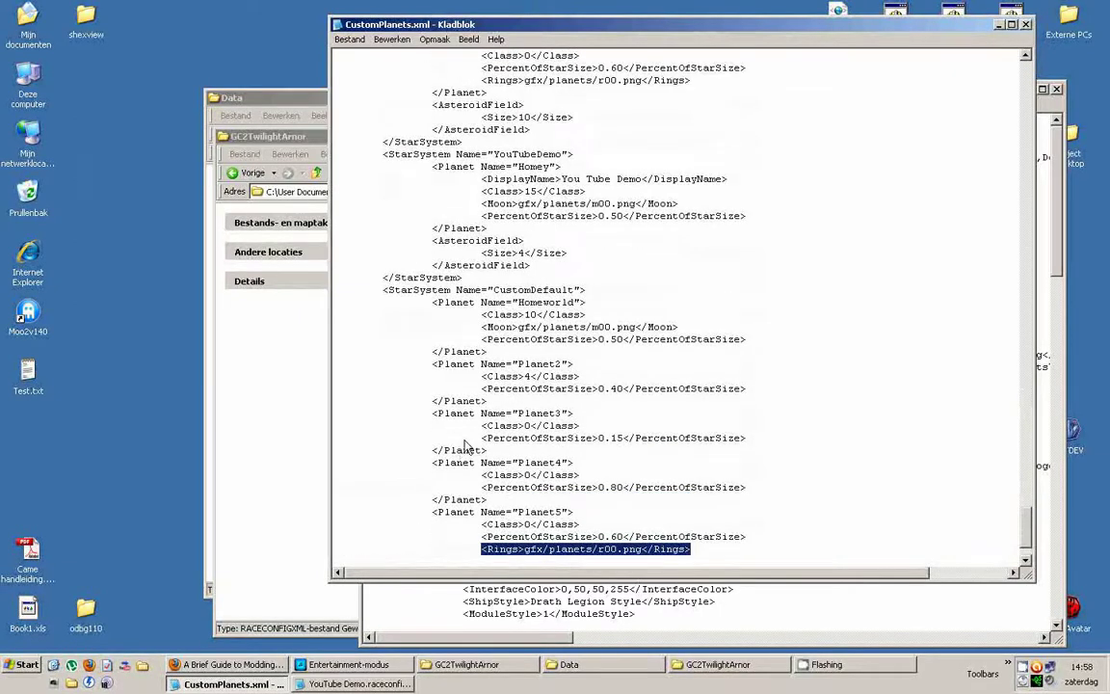
pyautogui.scroll(2, 497, 414)
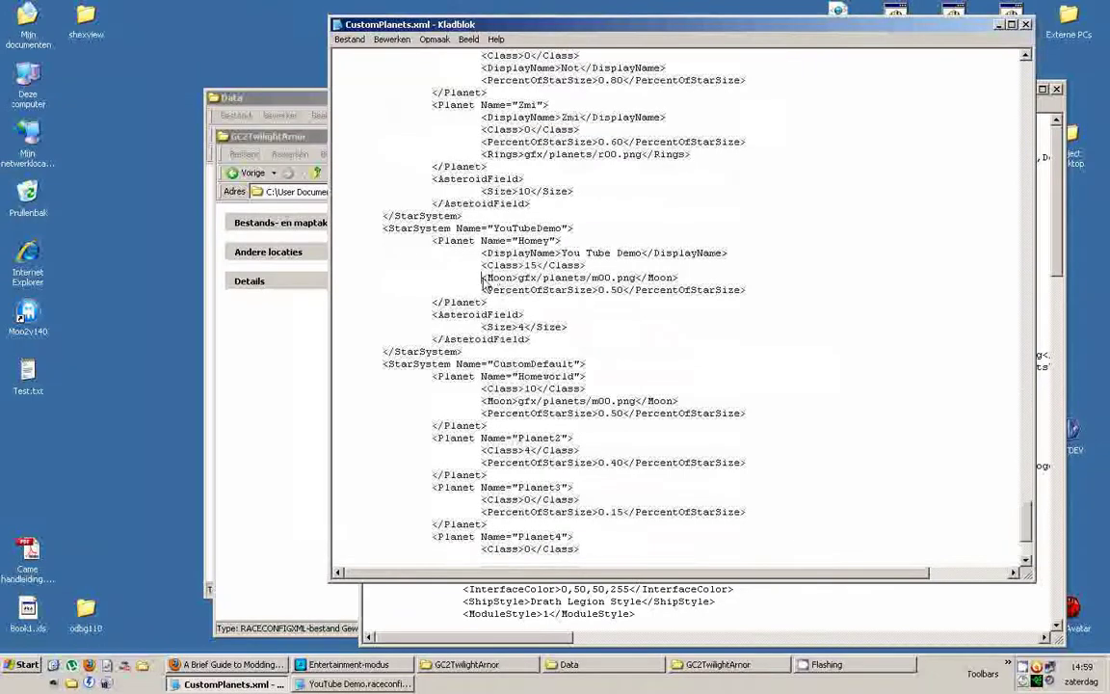
pyautogui.moveTo(486, 282); pyautogui.dragTo(616, 260)
pyautogui.click(536, 315)
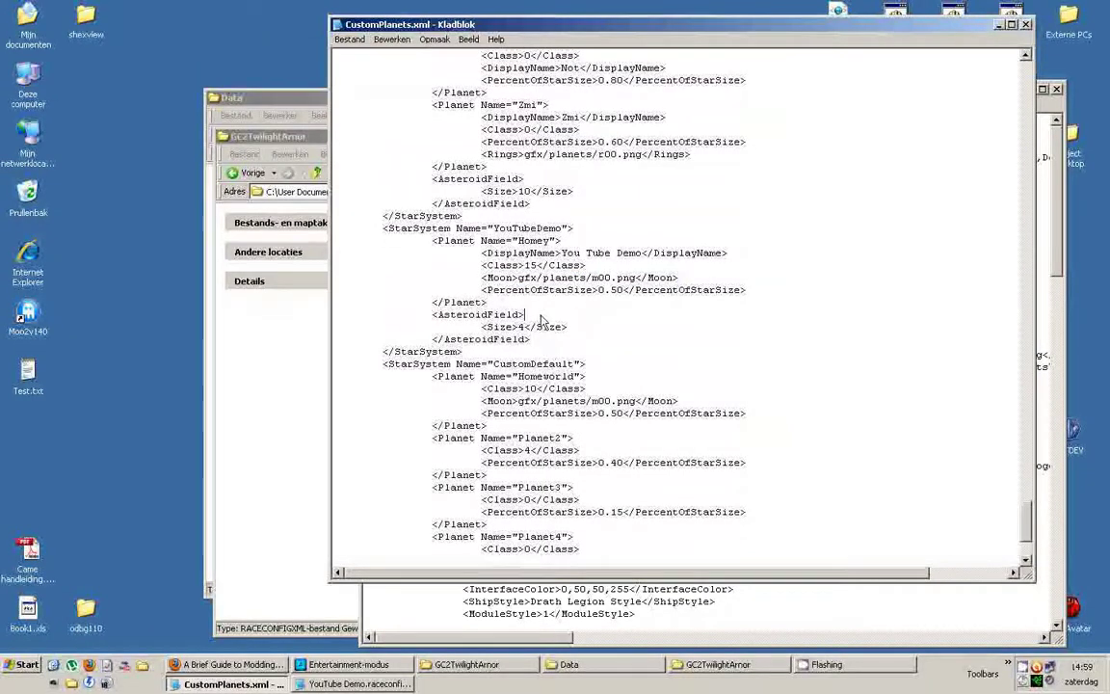
# Save CustomPlanets.xml and launch Galactic Civilizations II: Twilight of the Arnor with ToA Test - no clear cust.cmd from the desktop
pyautogui.click(352, 41)
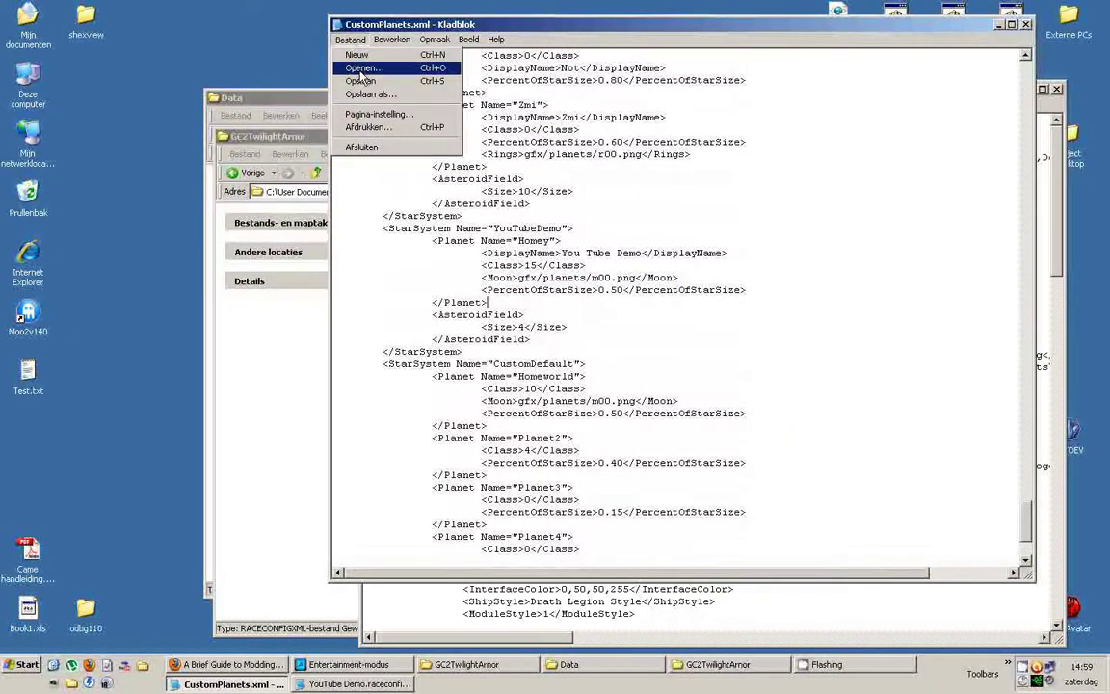
pyautogui.click(378, 81)
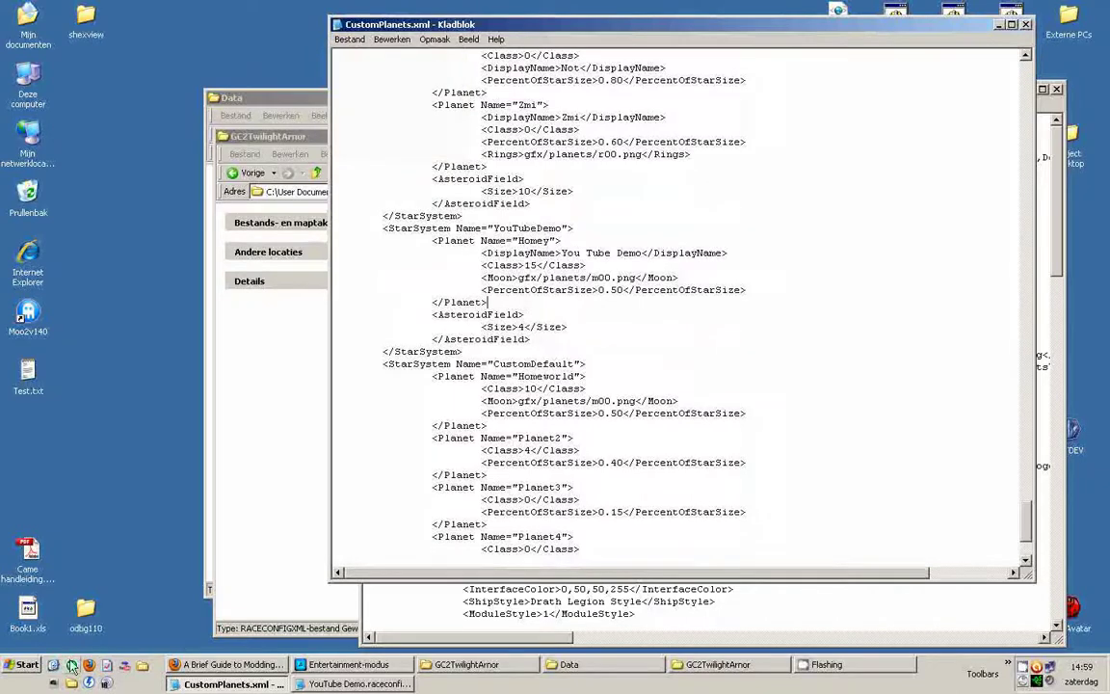
pyautogui.press('super+d')
pyautogui.click(554, 613)
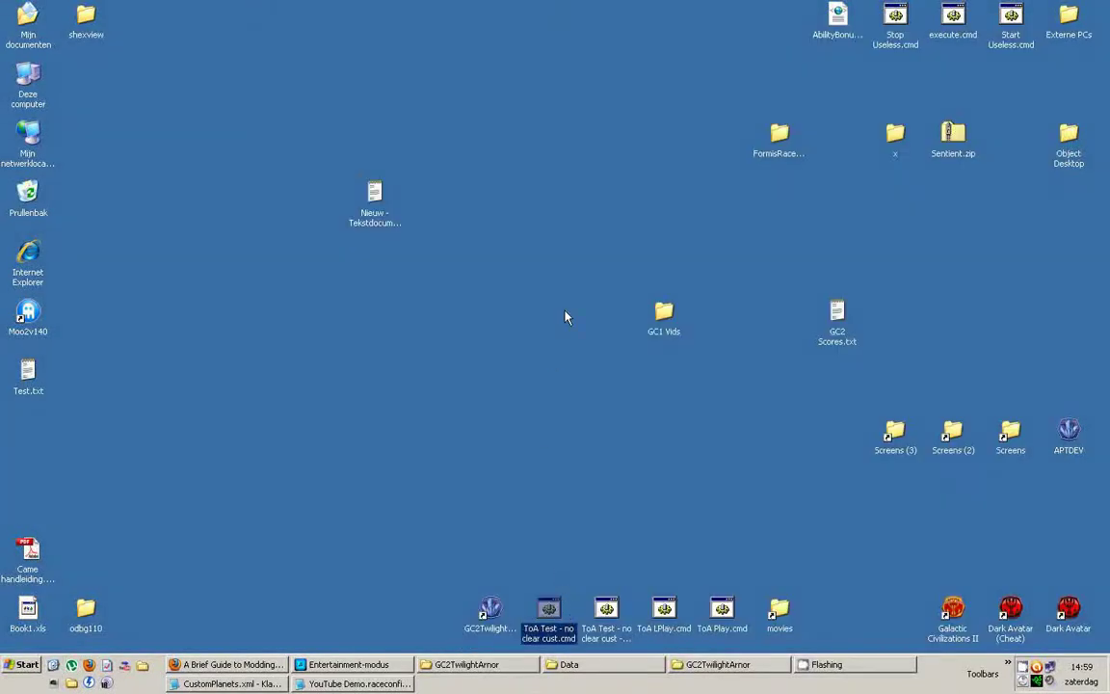
pyautogui.press('Return')
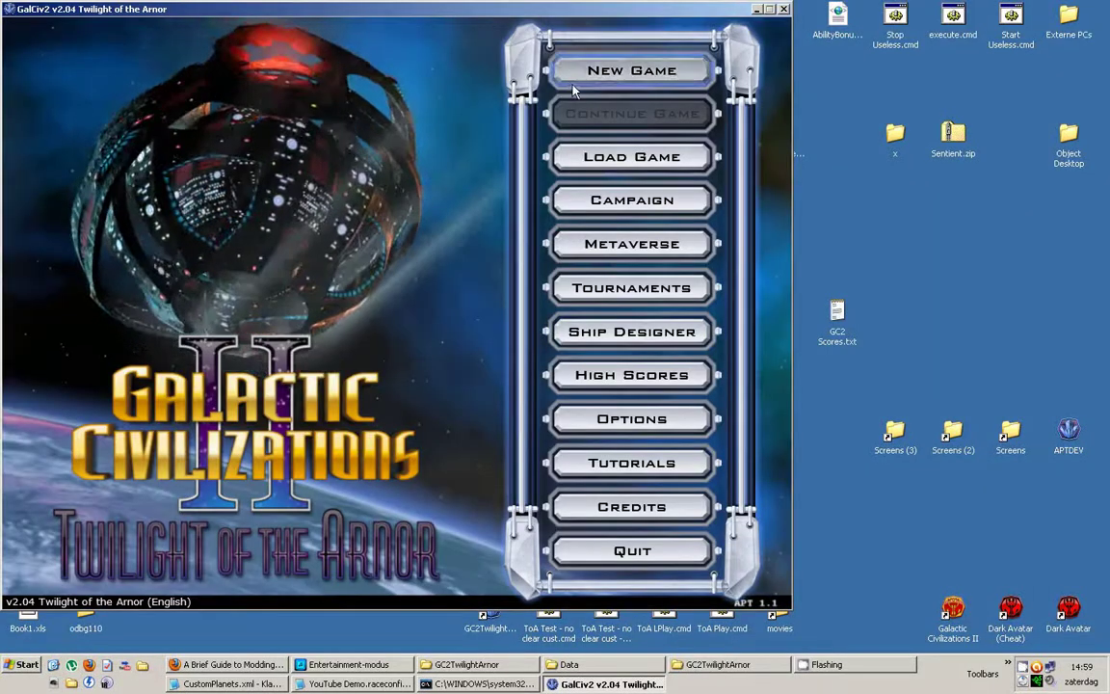
# Start a new game with the preset galaxy settings and the YouTube Demo civilization
pyautogui.click(580, 77)
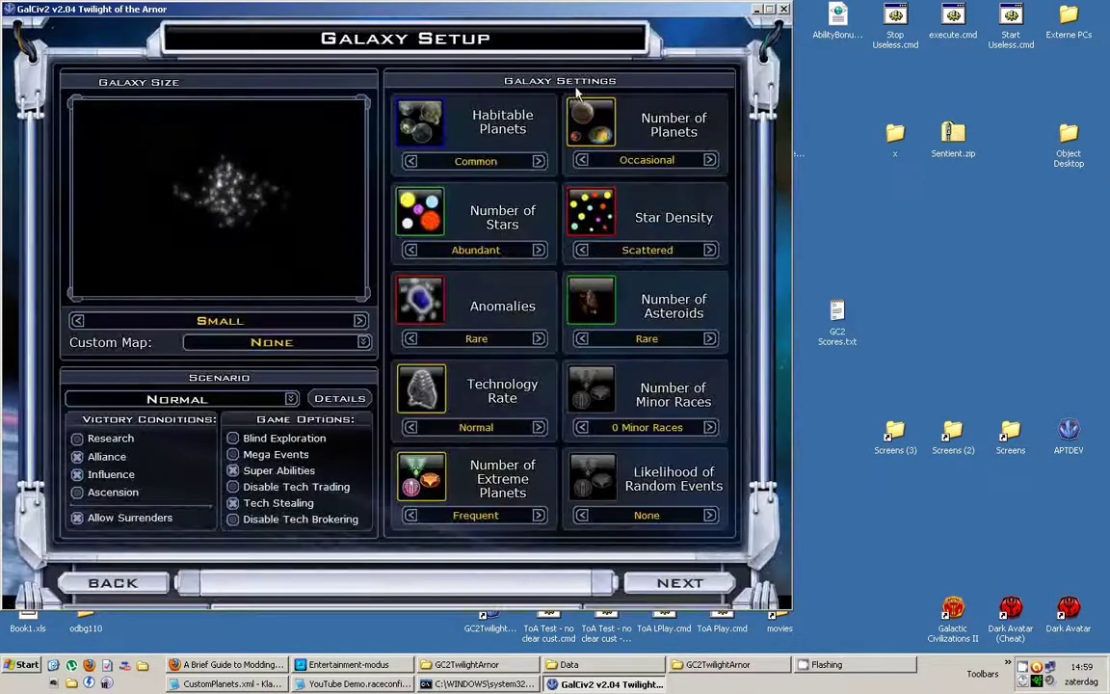
pyautogui.click(694, 572)
pyautogui.click(686, 578)
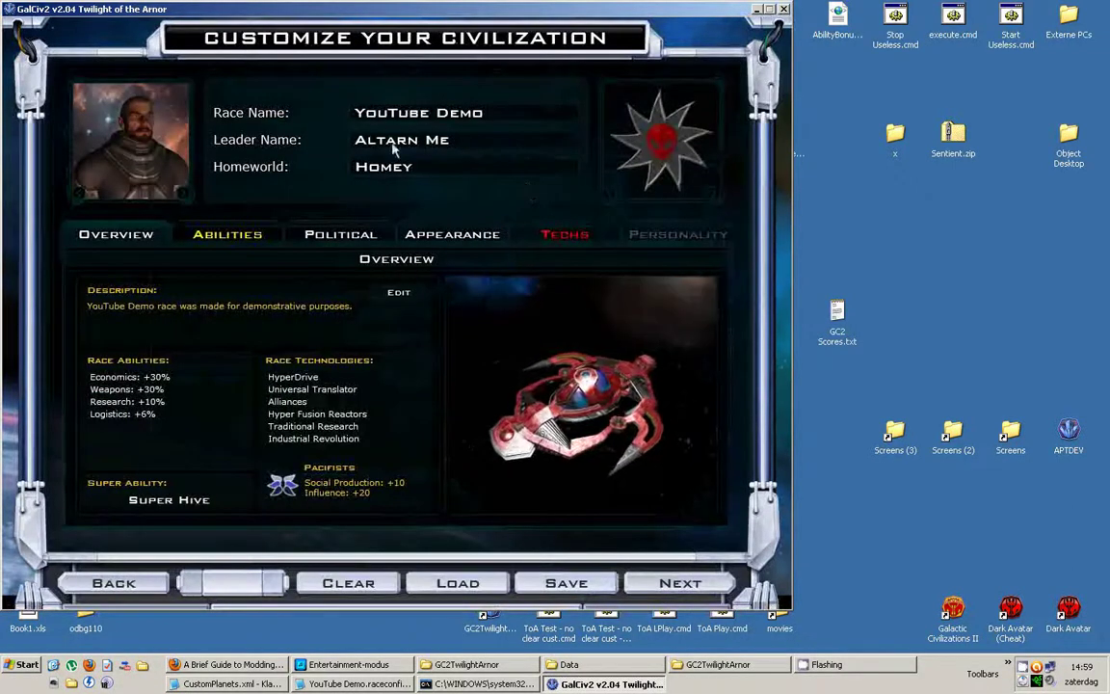
pyautogui.click(686, 588)
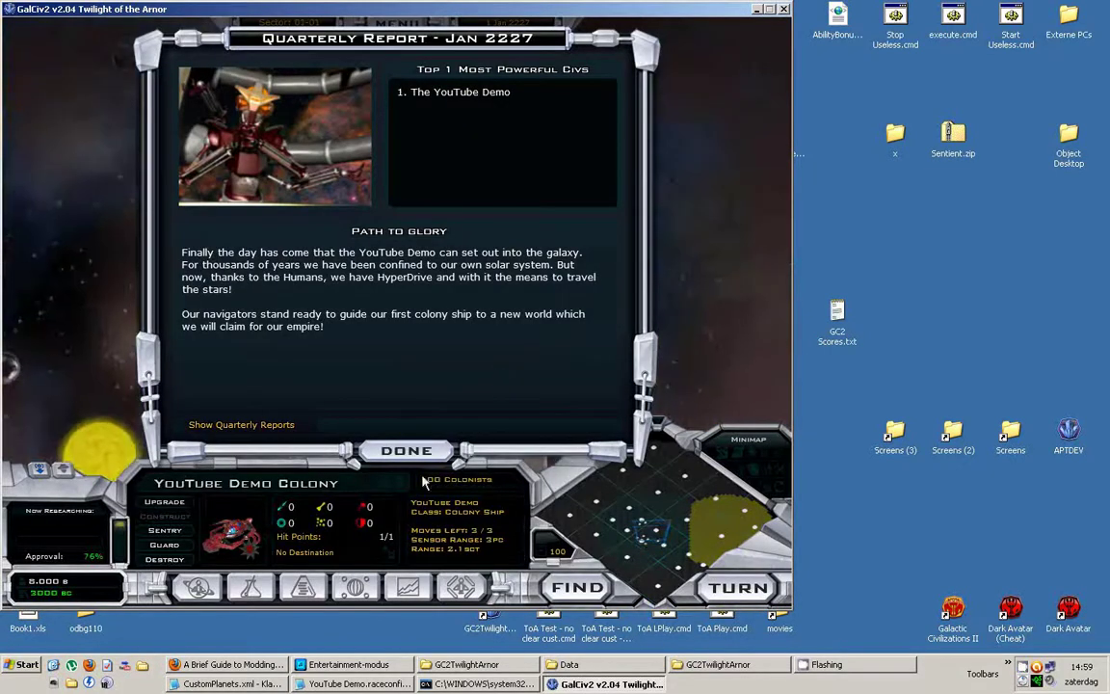
# Dismiss the quarterly report, accept Xeno Communications as the research project, and leave Homey's colony management
pyautogui.click(405, 447)
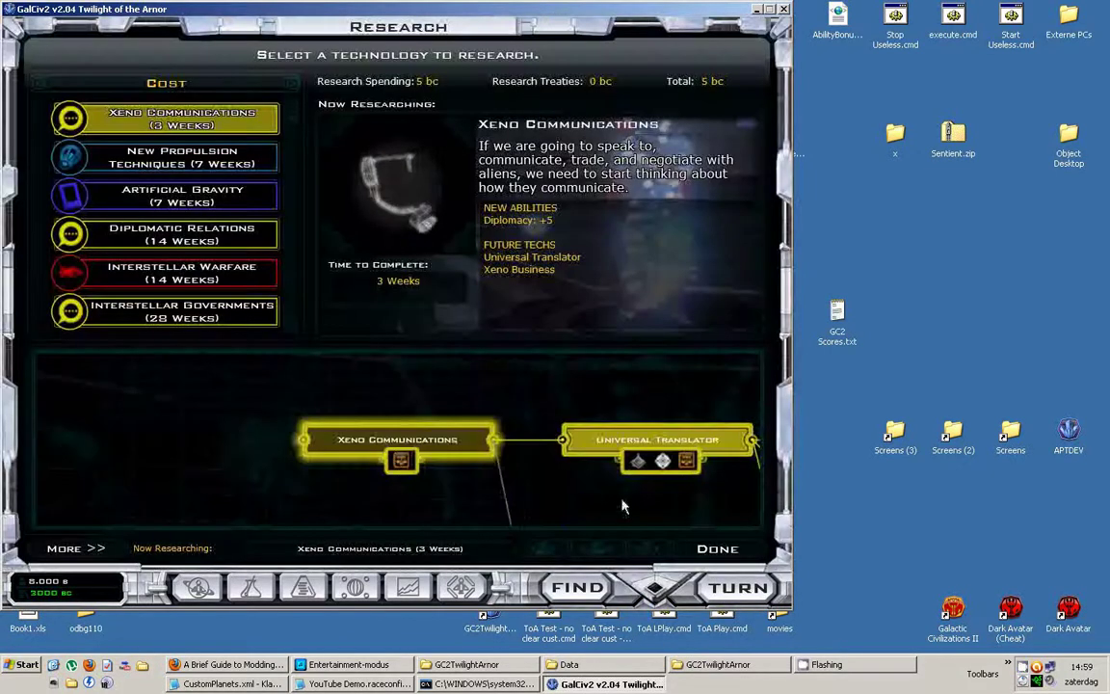
pyautogui.press('Return')
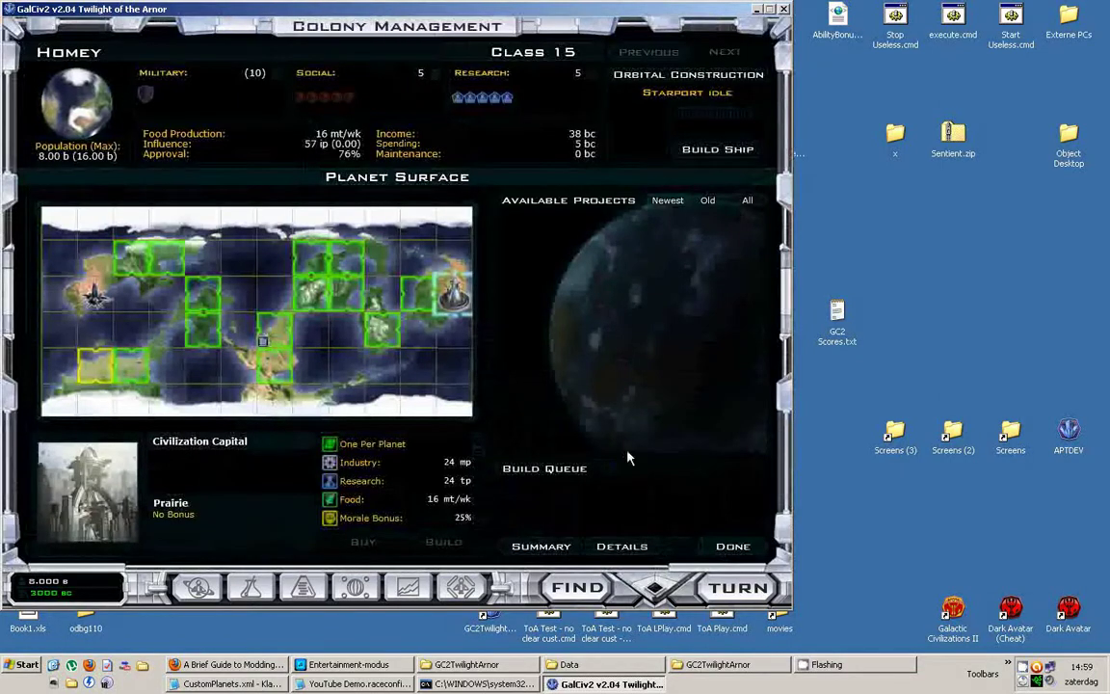
pyautogui.press('Escape')
# Inspect the stars and planets around the Homey home system on the galaxy map
pyautogui.scroll(-3, 407, 239)
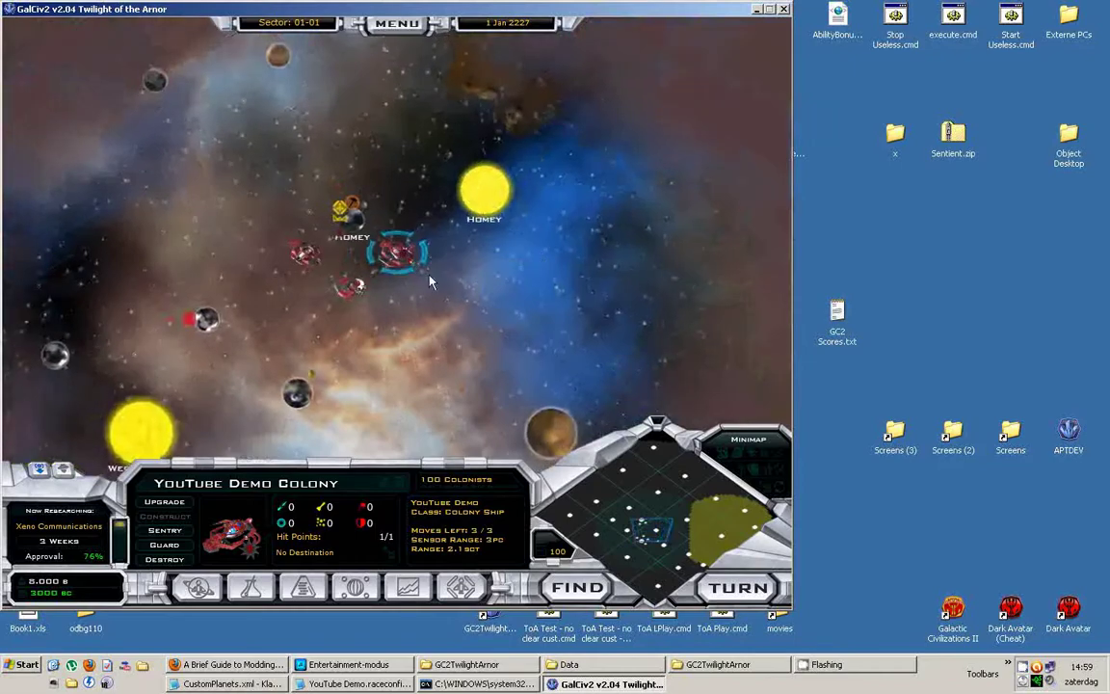
pyautogui.moveTo(455, 290); pyautogui.dragTo(448, 226)
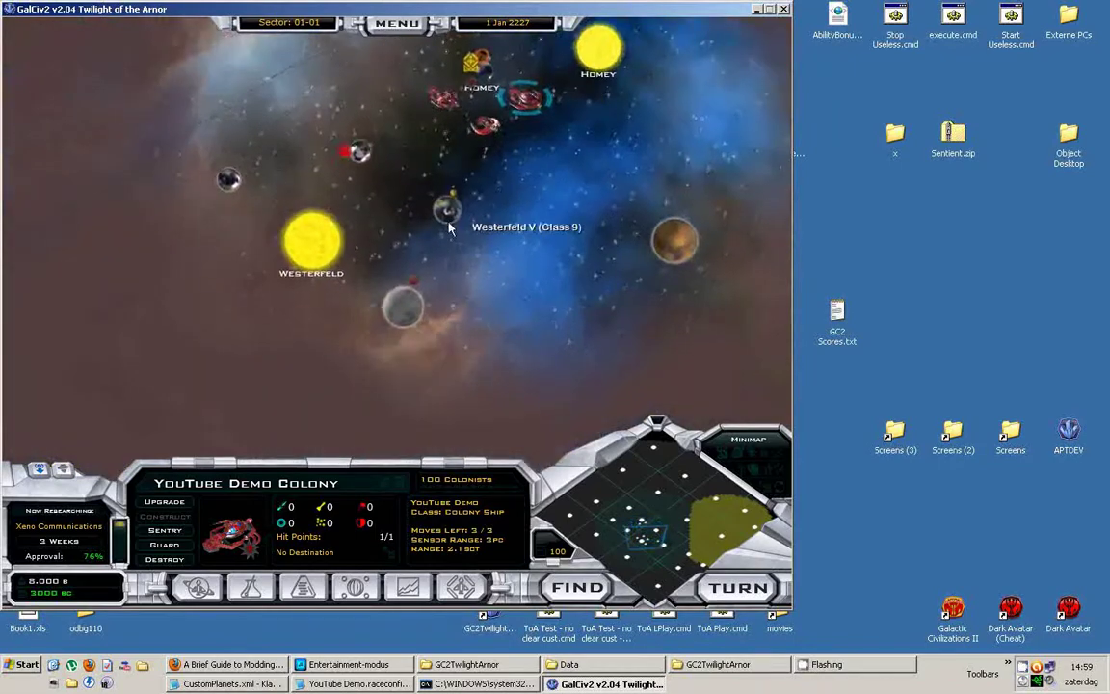
# Check the Homestar name in YouTube Demo.raceconfigxml against the Homey planet and star shown in the game
pyautogui.scroll(5, 449, 227)
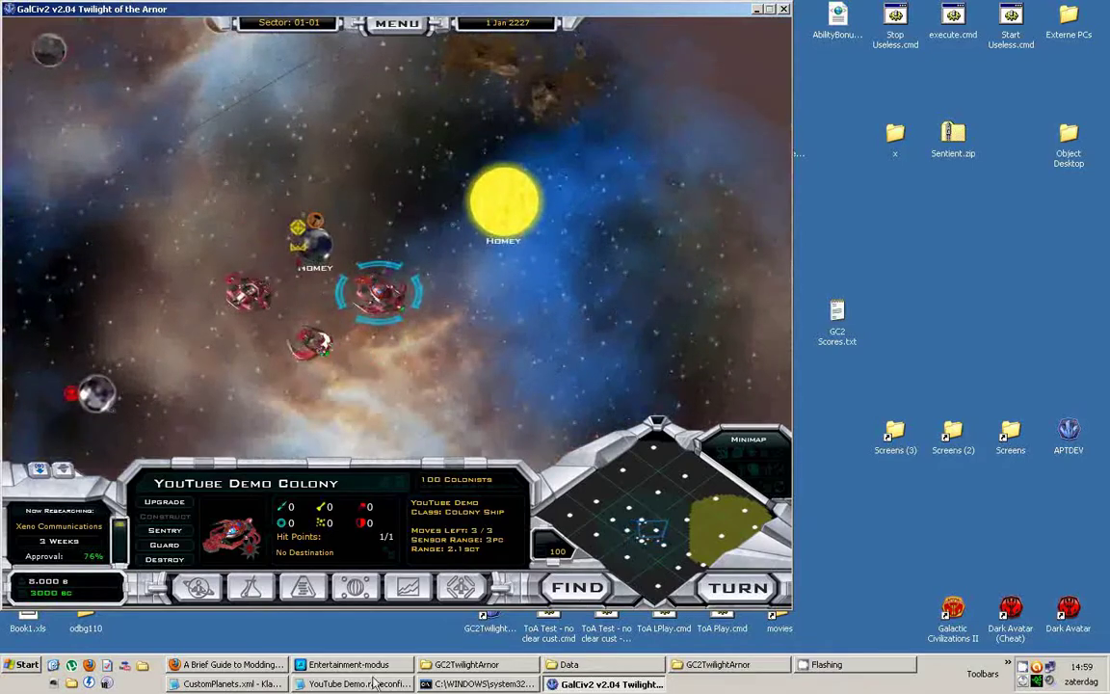
pyautogui.click(343, 684)
pyautogui.click(540, 294)
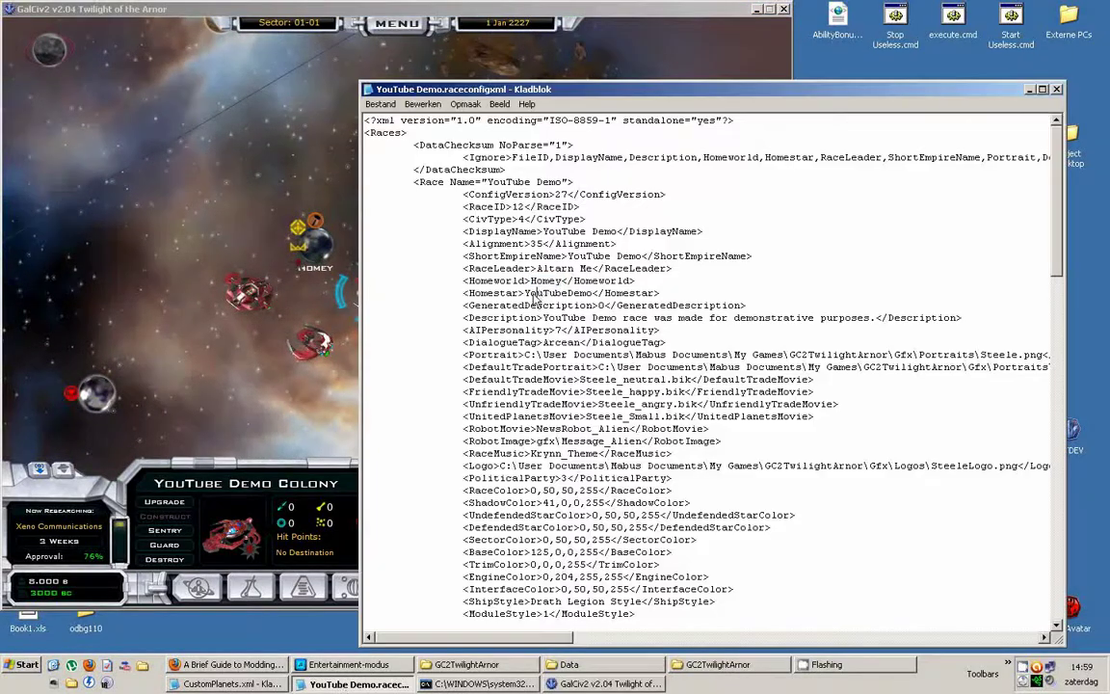
pyautogui.click(522, 293)
pyautogui.click(309, 287)
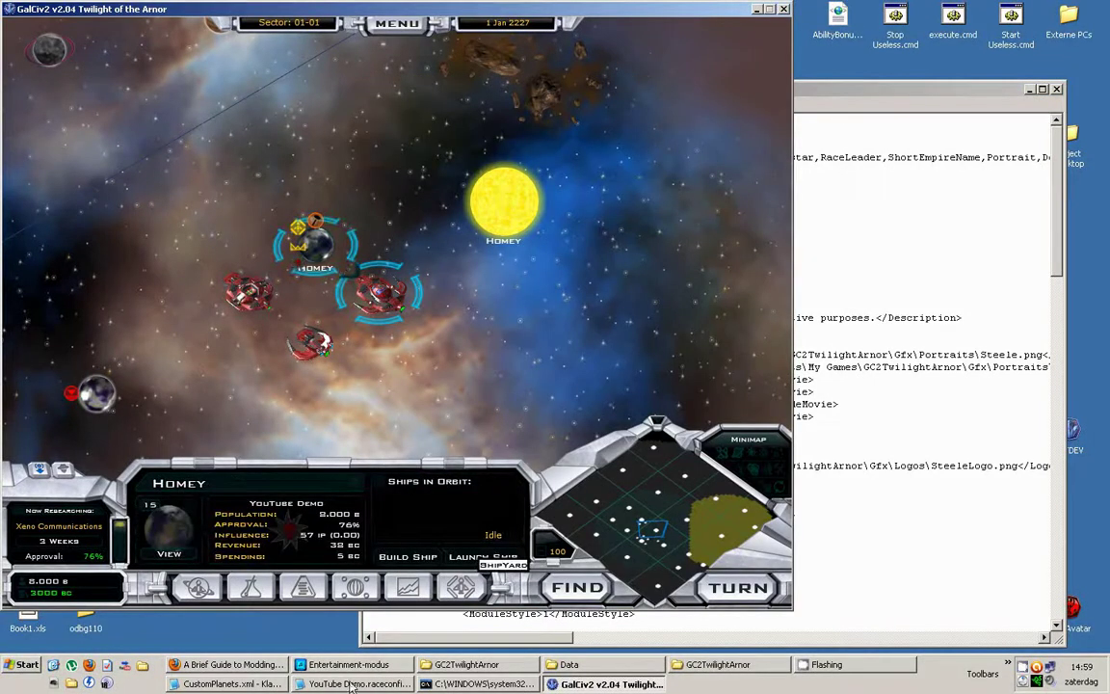
# In CustomPlanets.xml, copy the Planet2 block from CustomDefault and paste it after the Homey planet in the YouTubeDemo star system
pyautogui.click(227, 684)
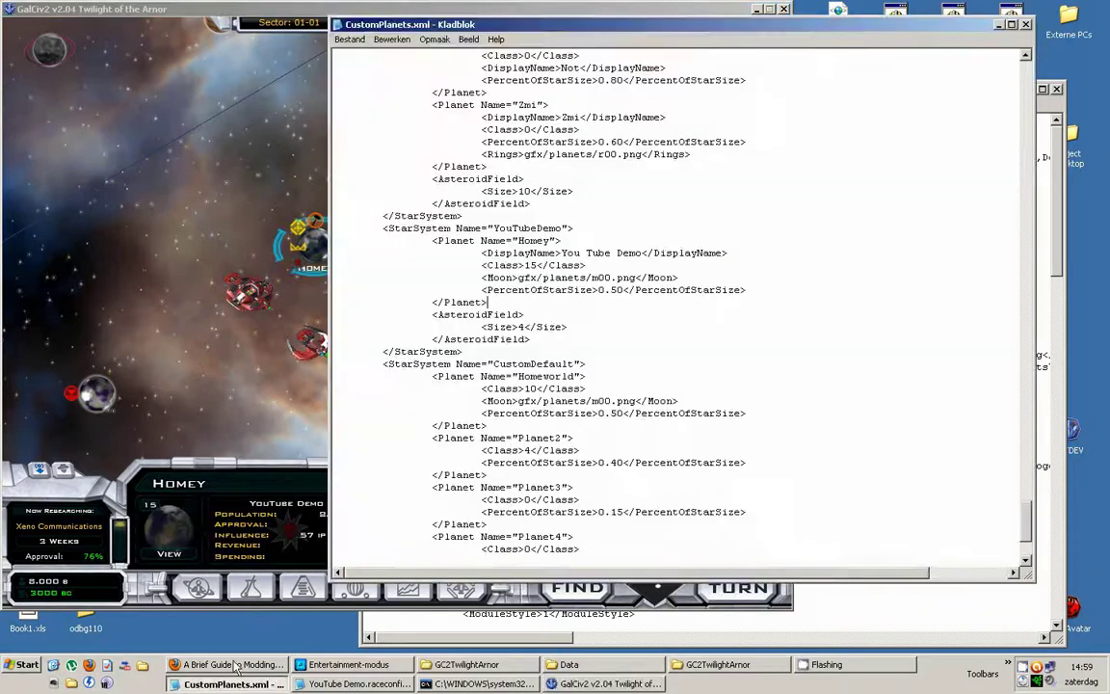
pyautogui.click(559, 314)
pyautogui.scroll(-3, 564, 356)
pyautogui.moveTo(500, 367); pyautogui.dragTo(333, 328)
pyautogui.hotkey('ctrl', 'c')
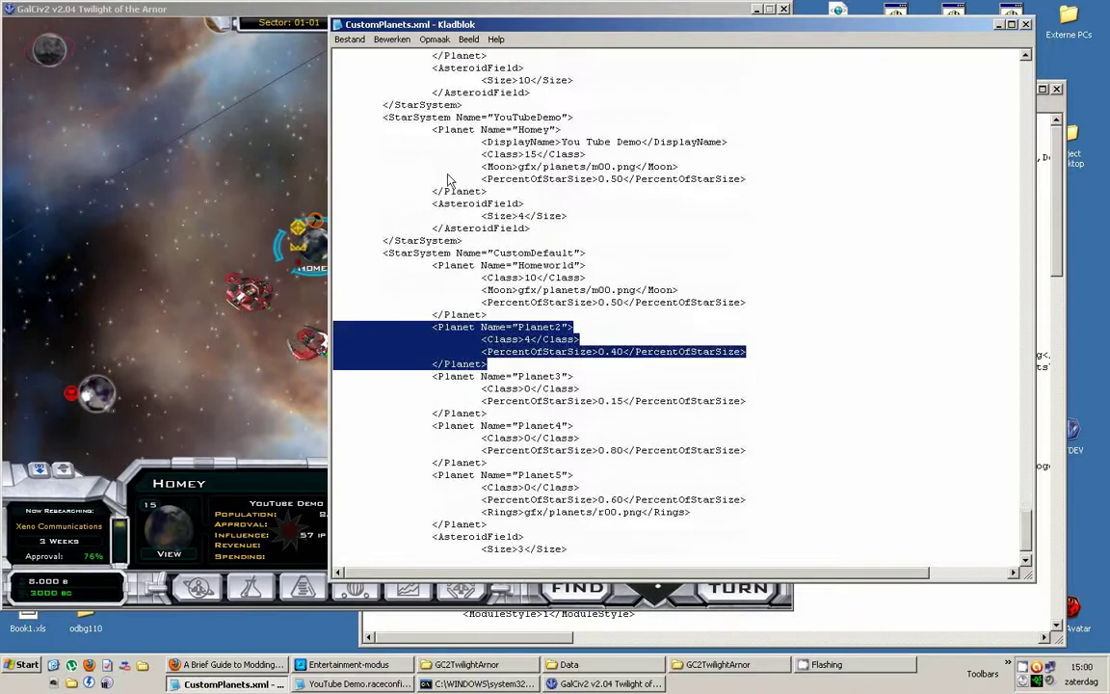
pyautogui.click(510, 194)
pyautogui.press('Return')
pyautogui.hotkey('ctrl', 'v')
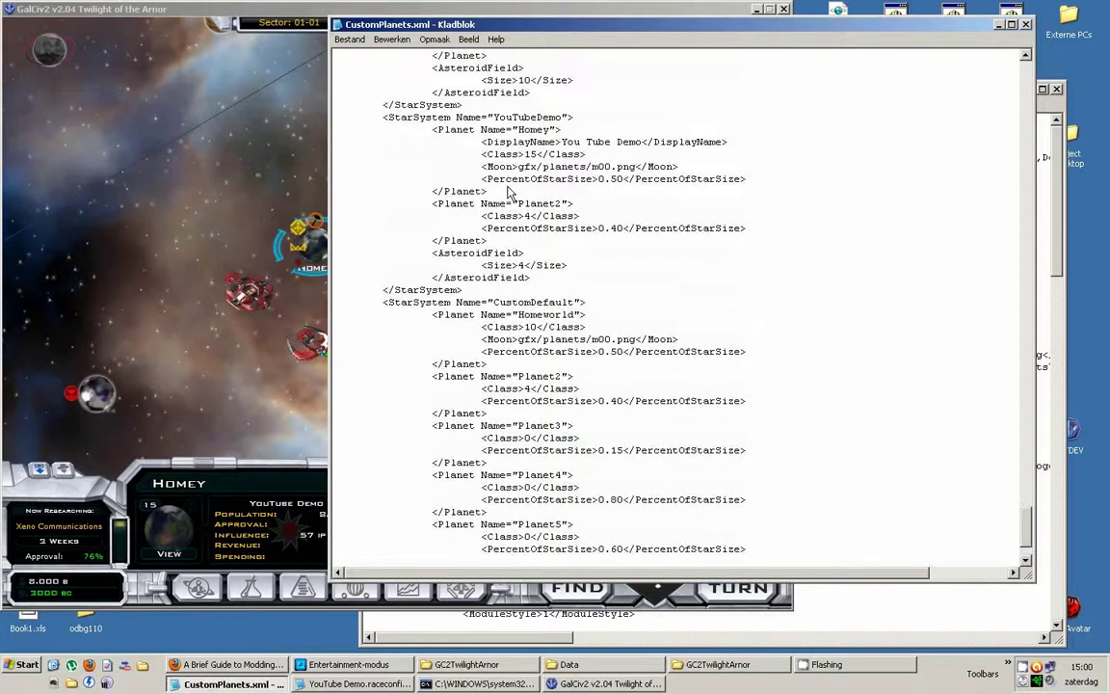
pyautogui.scroll(2, 579, 195)
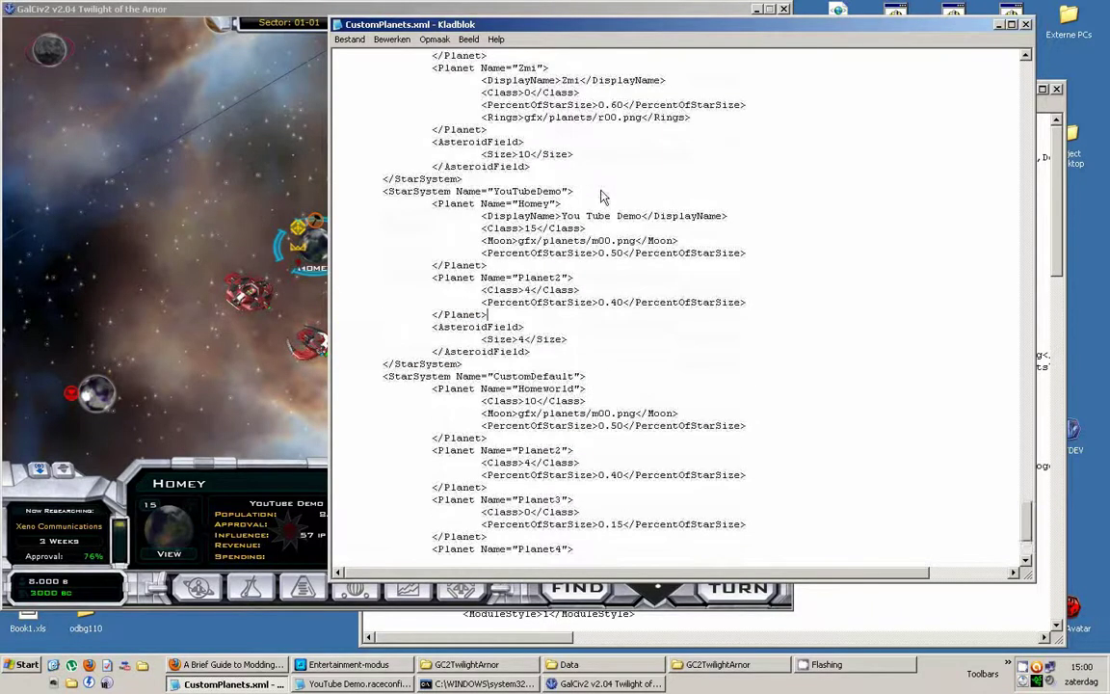
# Abandon the current game and start a new one with the preset galaxy settings and the YouTube Demo civilization
pyautogui.click(192, 145)
pyautogui.click(381, 19)
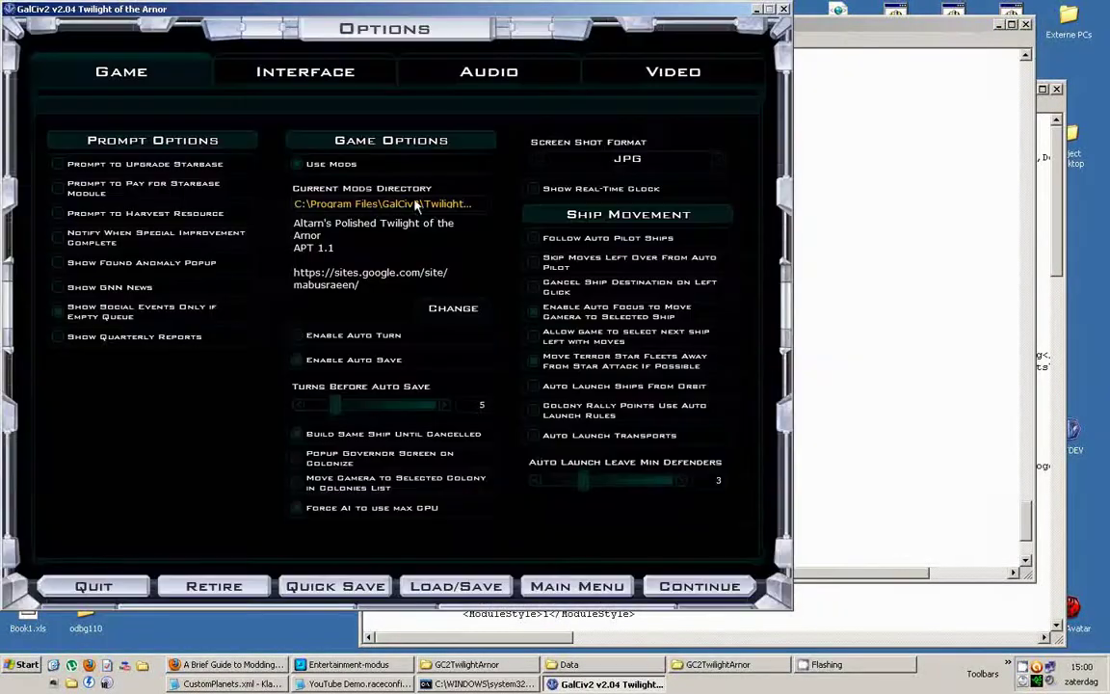
pyautogui.click(582, 585)
pyautogui.click(610, 70)
pyautogui.click(680, 583)
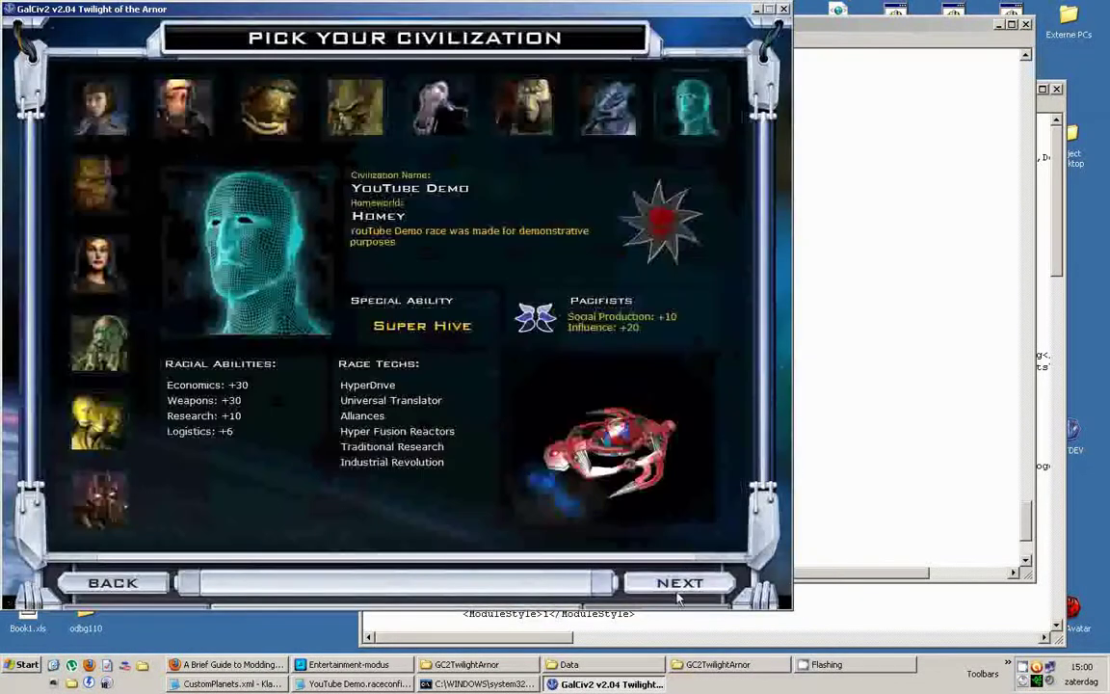
pyautogui.click(677, 596)
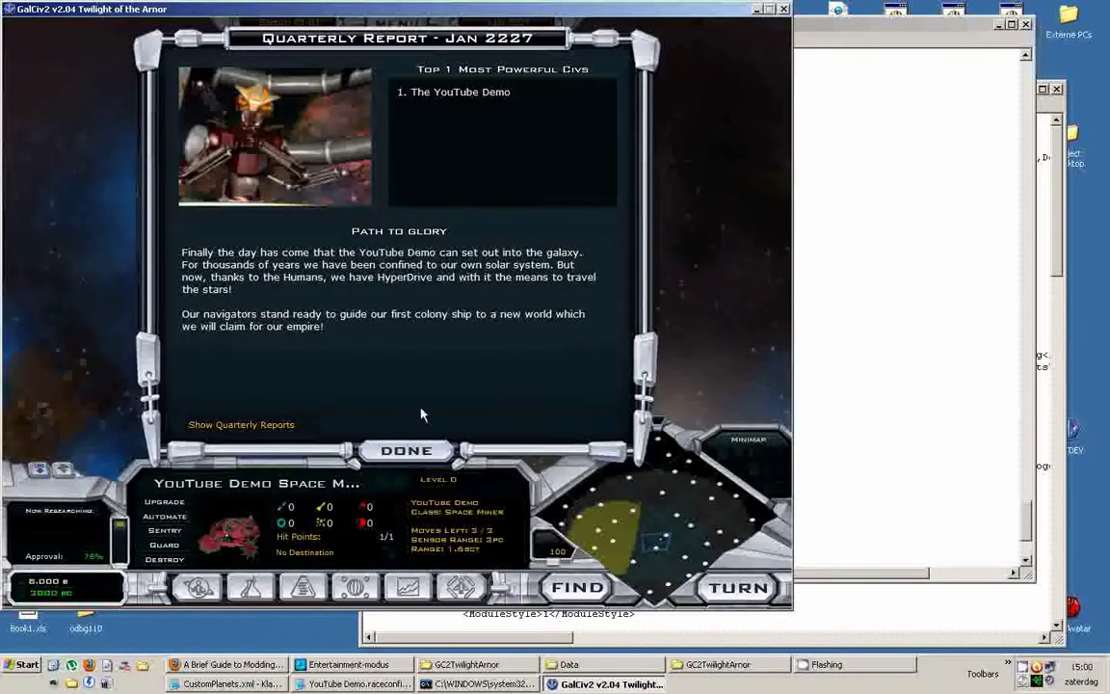
# Dismiss the quarterly report and accept Xeno Communications as research, leaving Homey's colony management
pyautogui.click(409, 449)
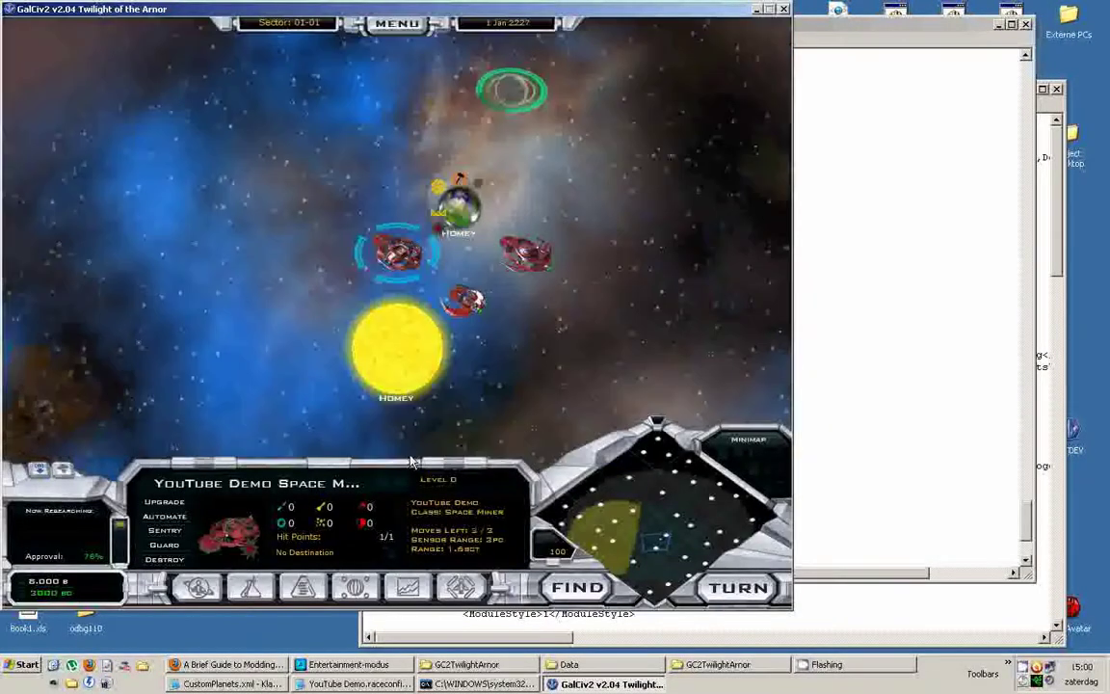
pyautogui.click(718, 549)
pyautogui.click(731, 547)
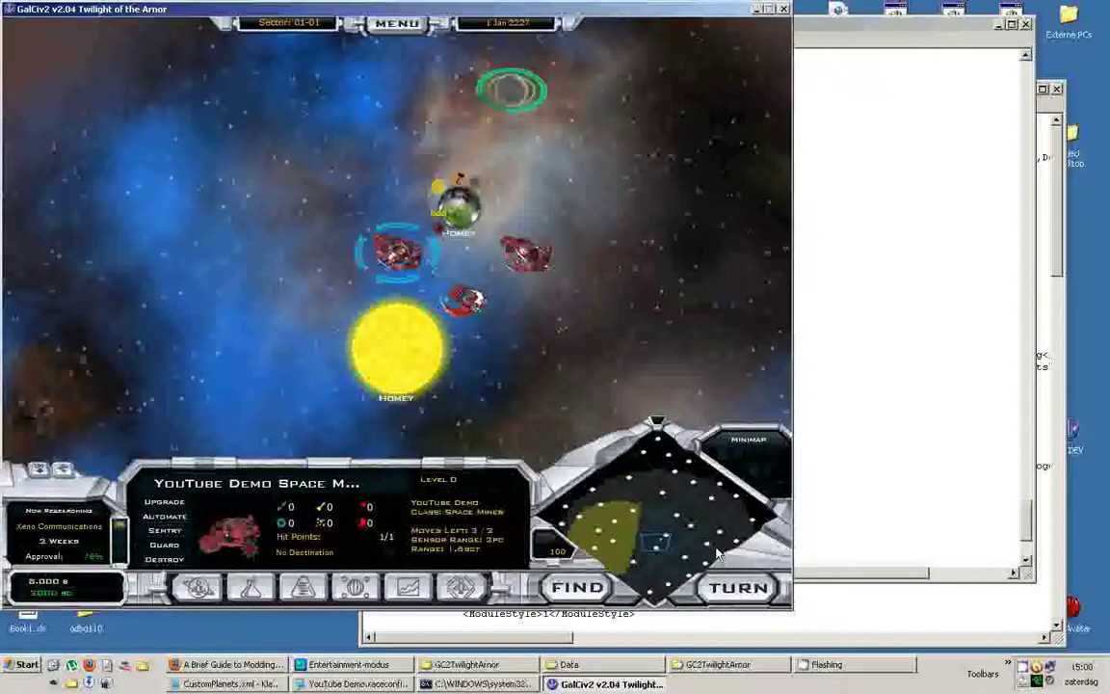
# Inspect the Homey star system's planets and asteroid fields on the galaxy map
pyautogui.scroll(-5, 475, 183)
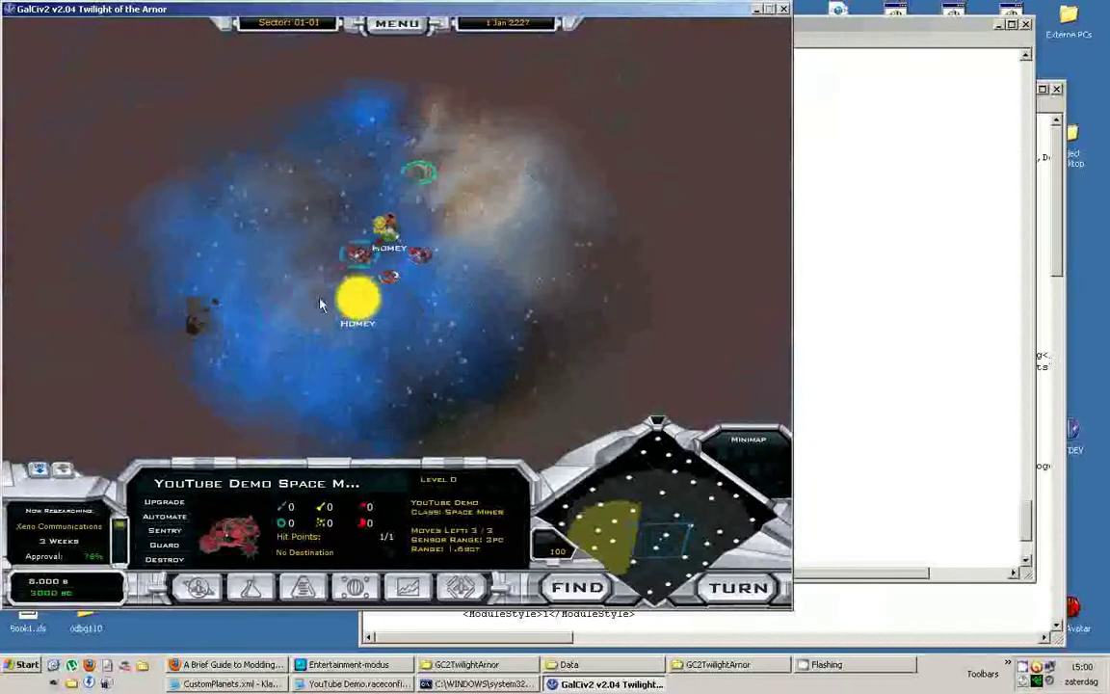
pyautogui.scroll(-2, 287, 267)
pyautogui.scroll(2, 350, 325)
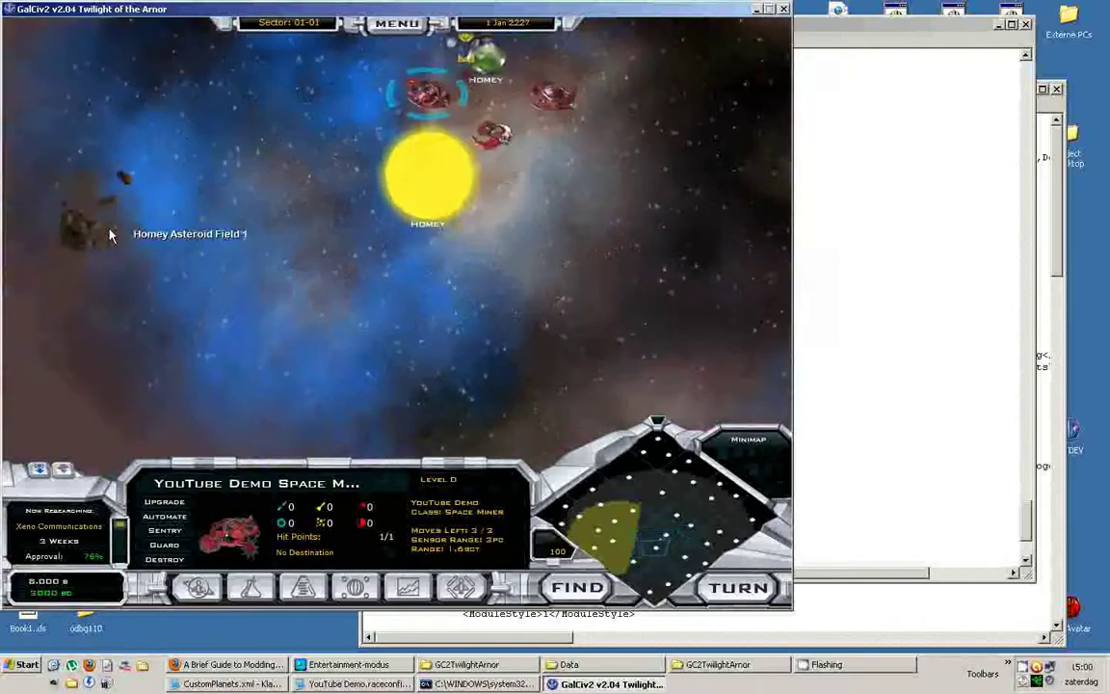
pyautogui.scroll(-2, 360, 225)
pyautogui.click(417, 204)
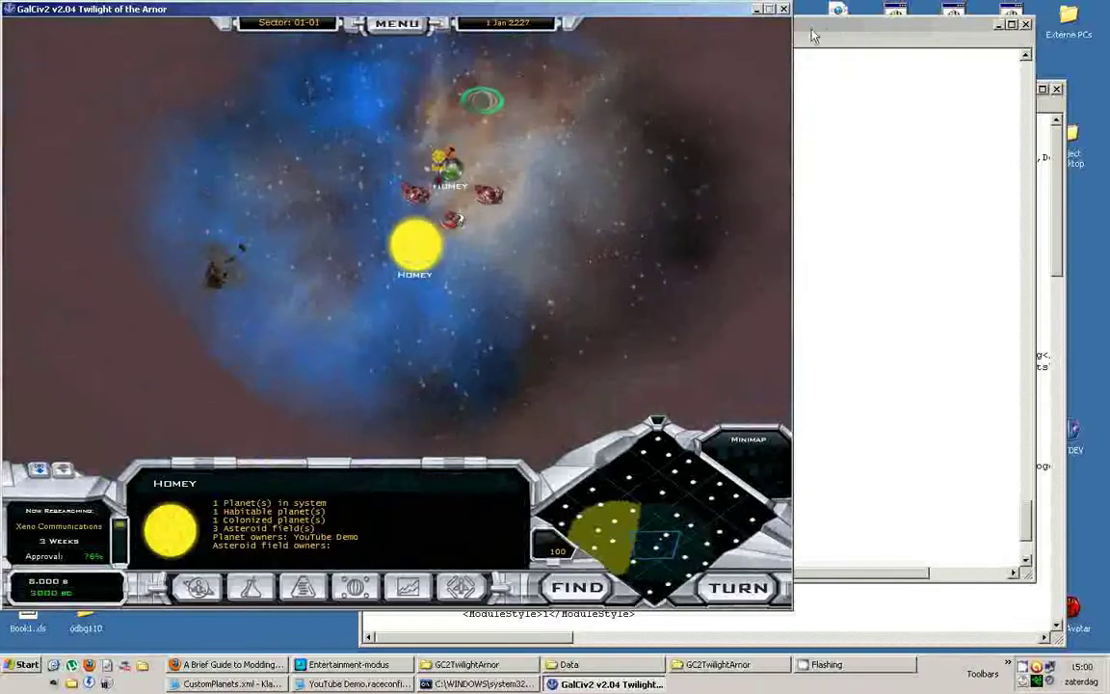
# Close the running game and relaunch it from the desktop with ToA Test - no clear cust.cmd
pyautogui.click(783, 8)
pyautogui.press('super+d')
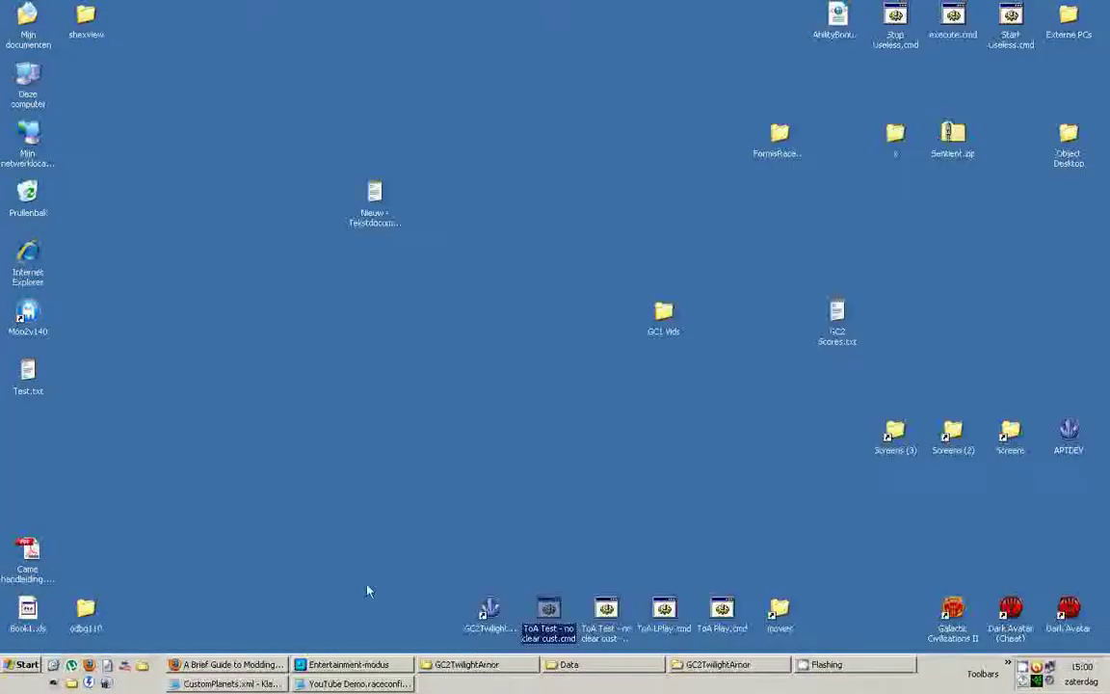
pyautogui.doubleClick(551, 609)
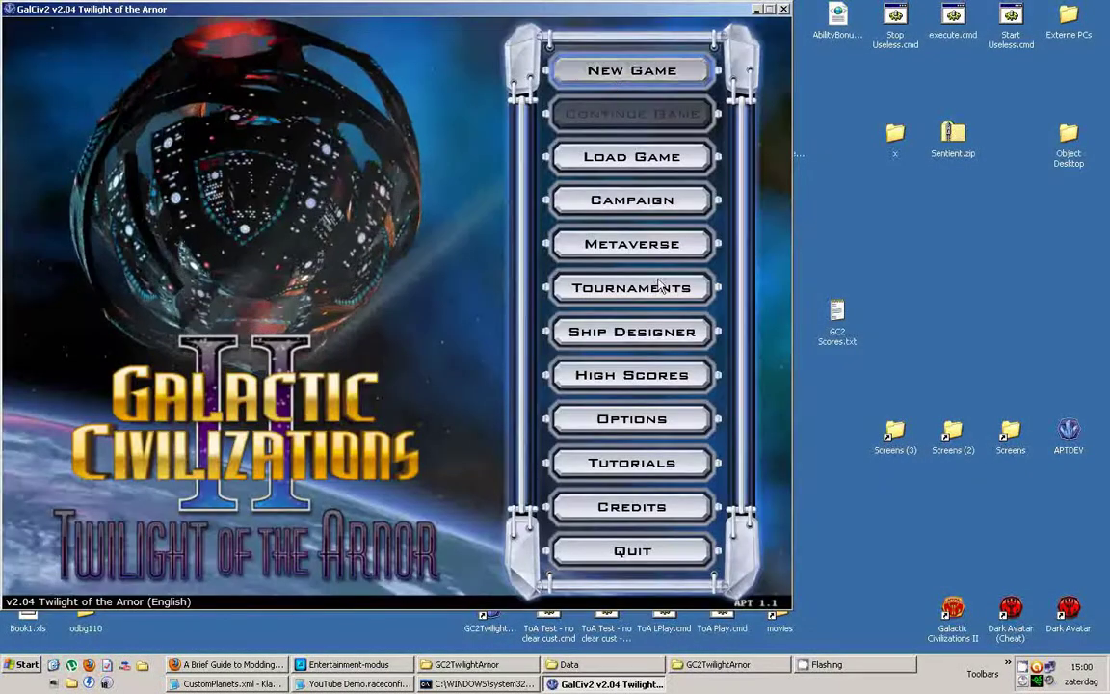
# Start a new game with the preset Small galaxy settings and the YouTube Demo civilization
pyautogui.click(594, 66)
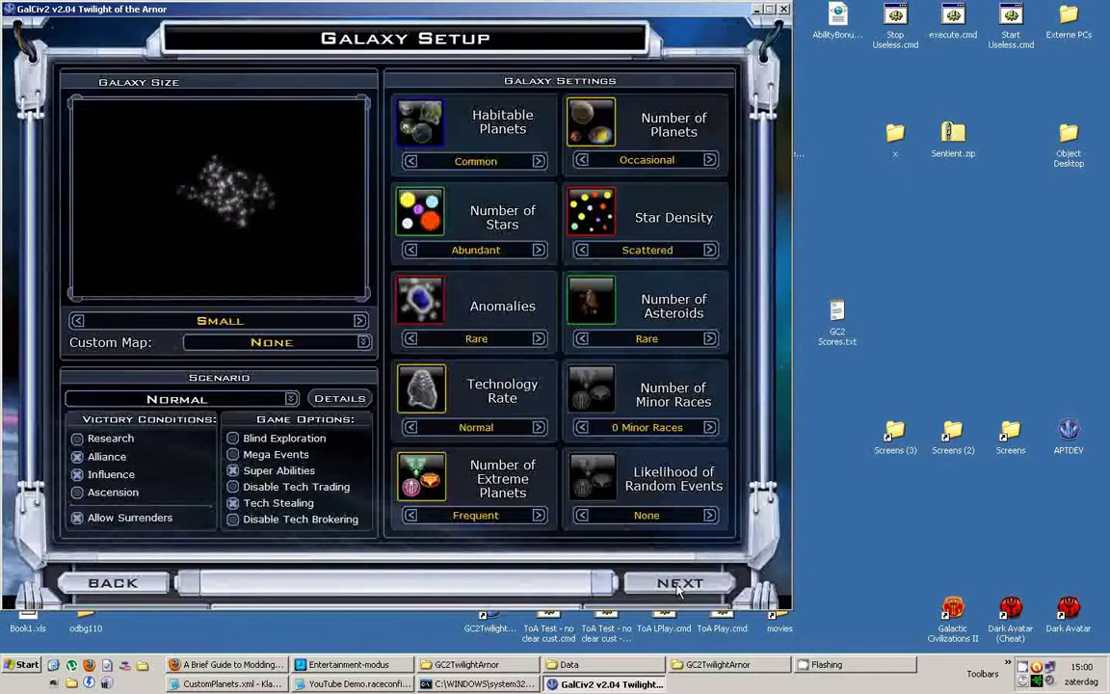
pyautogui.click(678, 589)
pyautogui.click(678, 590)
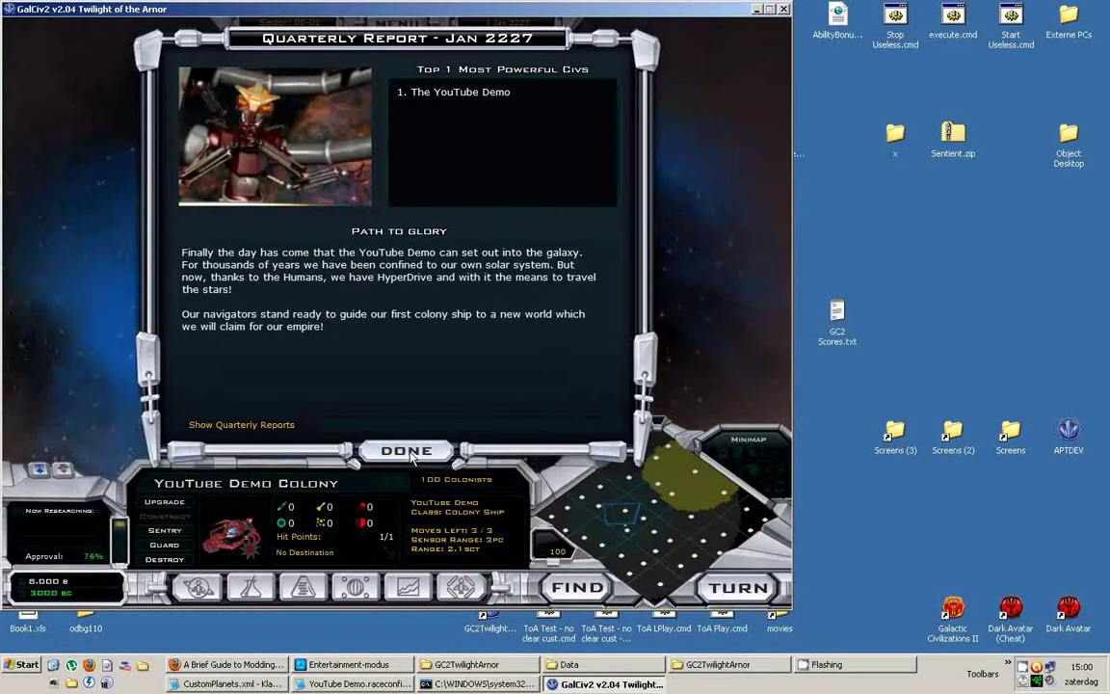
# Close the opening report, keep Xeno Communications as the research project, and exit Homey's colony management
pyautogui.click(412, 454)
pyautogui.click(738, 550)
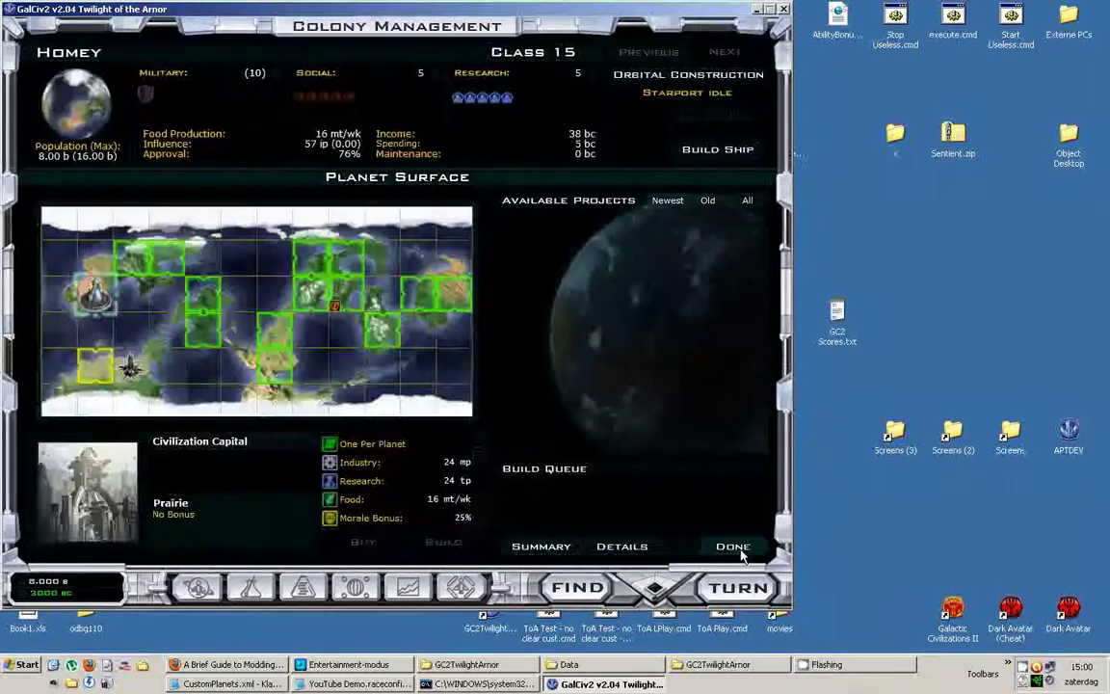
pyautogui.click(733, 547)
# Check the Homey star's system summary and the details of the nearby planet Wardell I
pyautogui.scroll(-5, 526, 323)
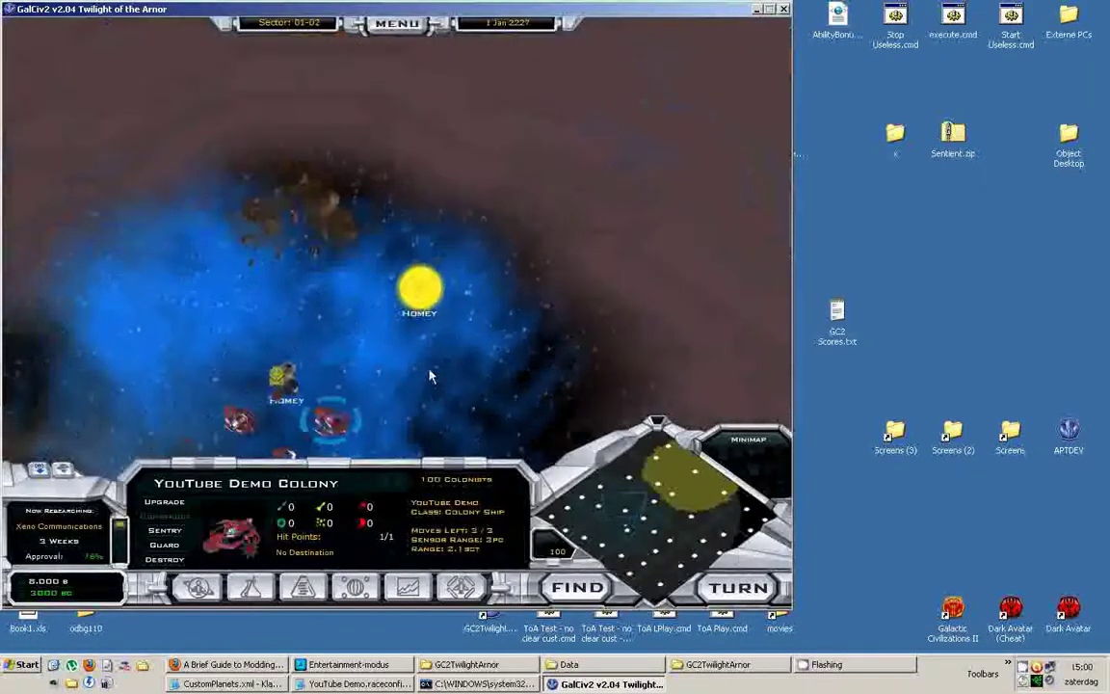
pyautogui.click(409, 219)
pyautogui.scroll(2, 437, 282)
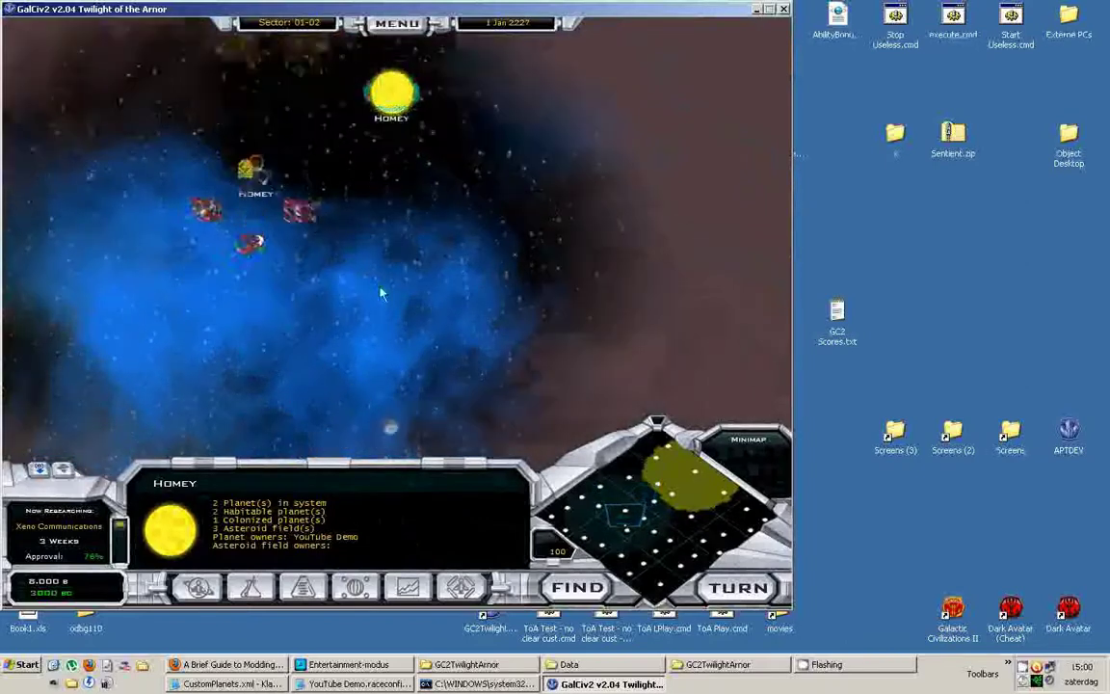
pyautogui.click(389, 372)
# Return to CustomPlanets.xml and save the file
pyautogui.click(185, 685)
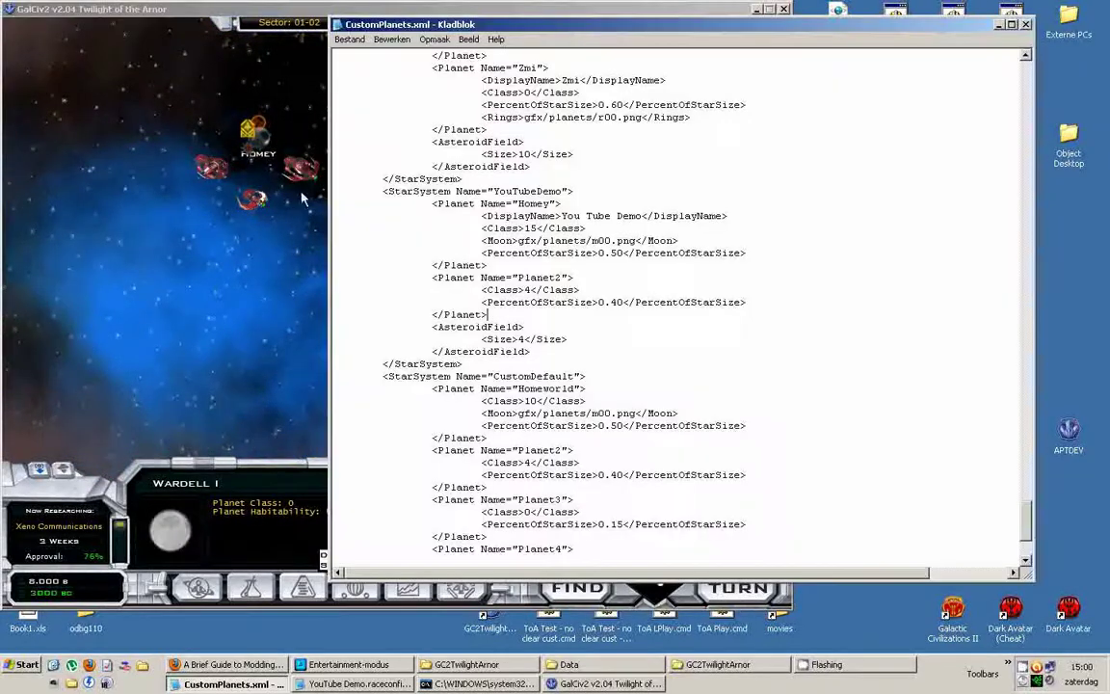
pyautogui.moveTo(336, 55); pyautogui.dragTo(324, 46)
pyautogui.click(350, 39)
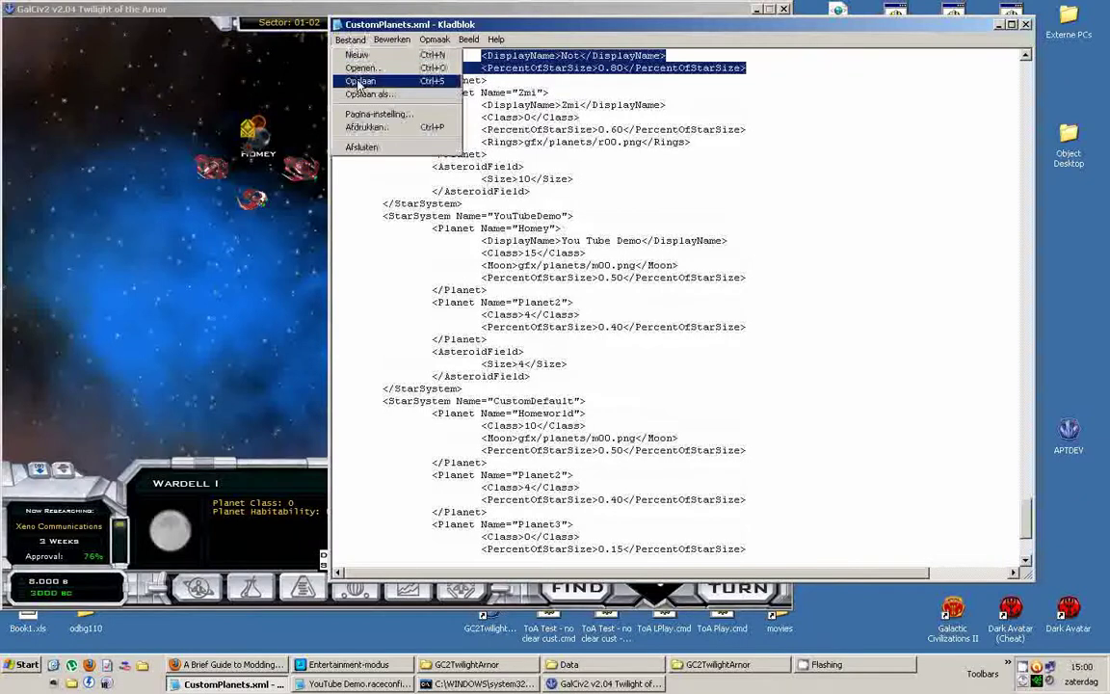
pyautogui.click(360, 81)
# Examine the Planet2 entry in the YouTubeDemo star system of CustomPlanets.xml
pyautogui.click(424, 365)
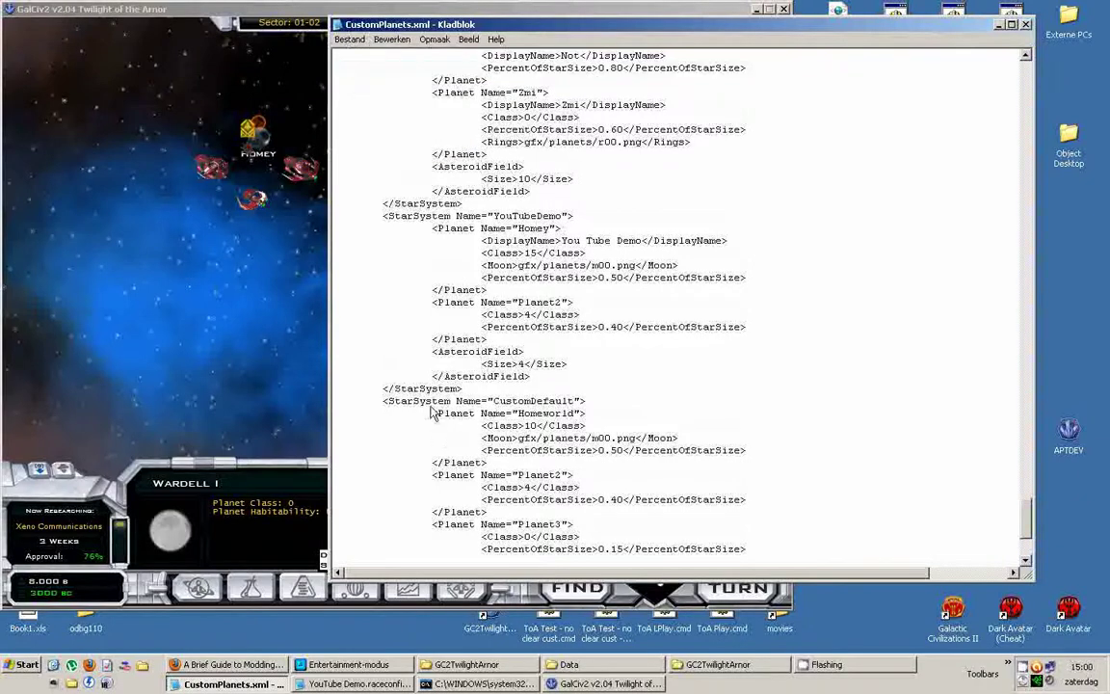
pyautogui.scroll(-1, 389, 371)
pyautogui.moveTo(487, 305); pyautogui.dragTo(332, 268)
pyautogui.scroll(2, 353, 383)
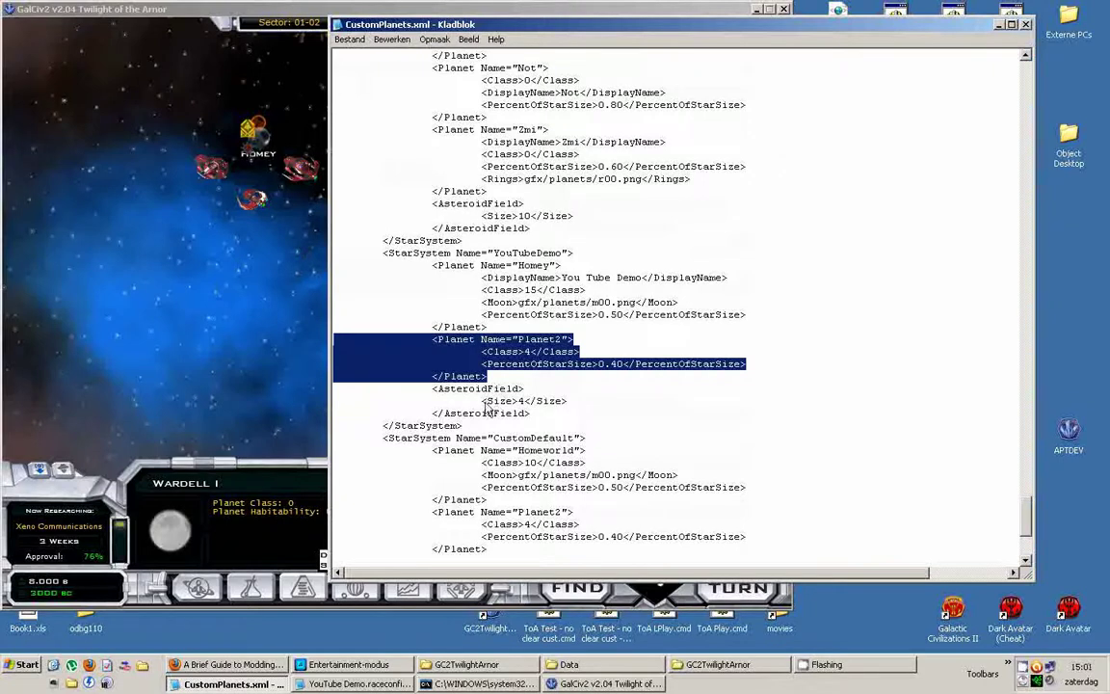
pyautogui.click(524, 380)
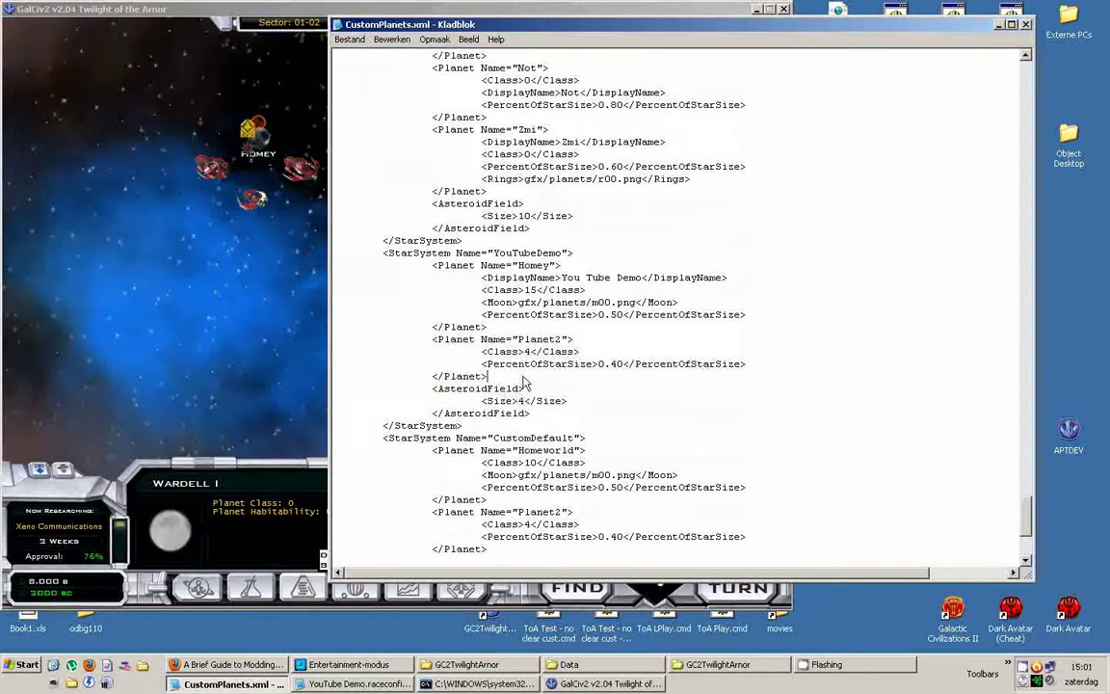
# Switch to the game, leave the current session, and start a new game as YouTube Demo with the preset galaxy settings
pyautogui.click(240, 309)
pyautogui.press('Escape')
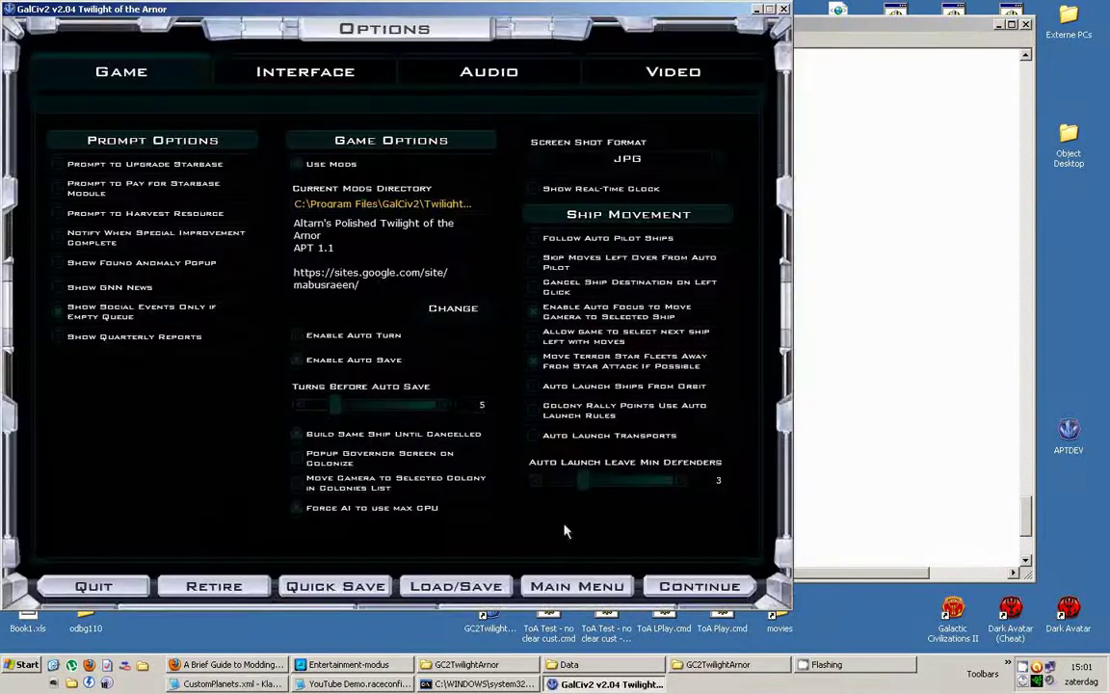
pyautogui.click(576, 583)
pyautogui.click(632, 70)
pyautogui.click(680, 584)
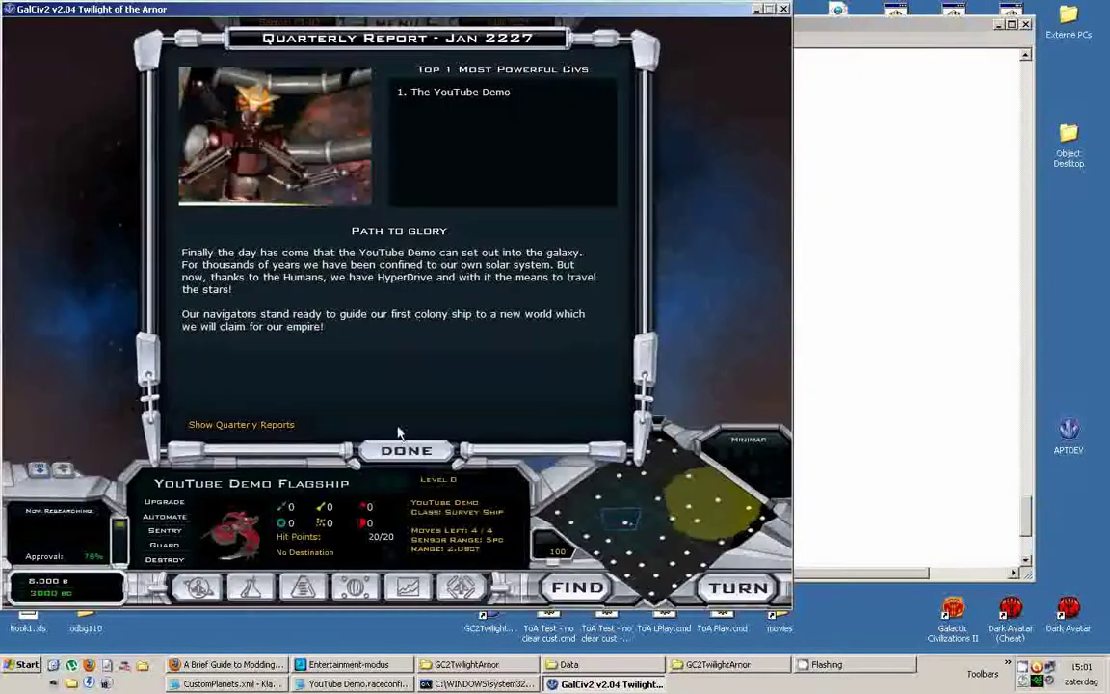
# Get past the opening report and Xeno Communications research selection, and inspect the planet Homey II and the Homey star
pyautogui.click(398, 445)
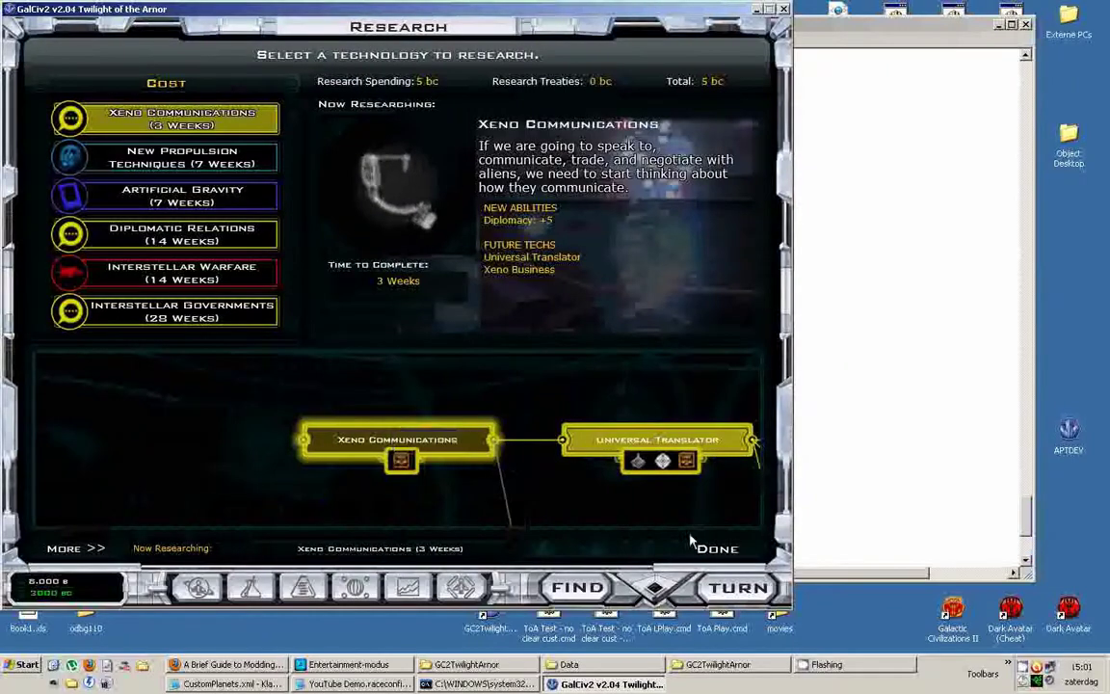
pyautogui.click(719, 548)
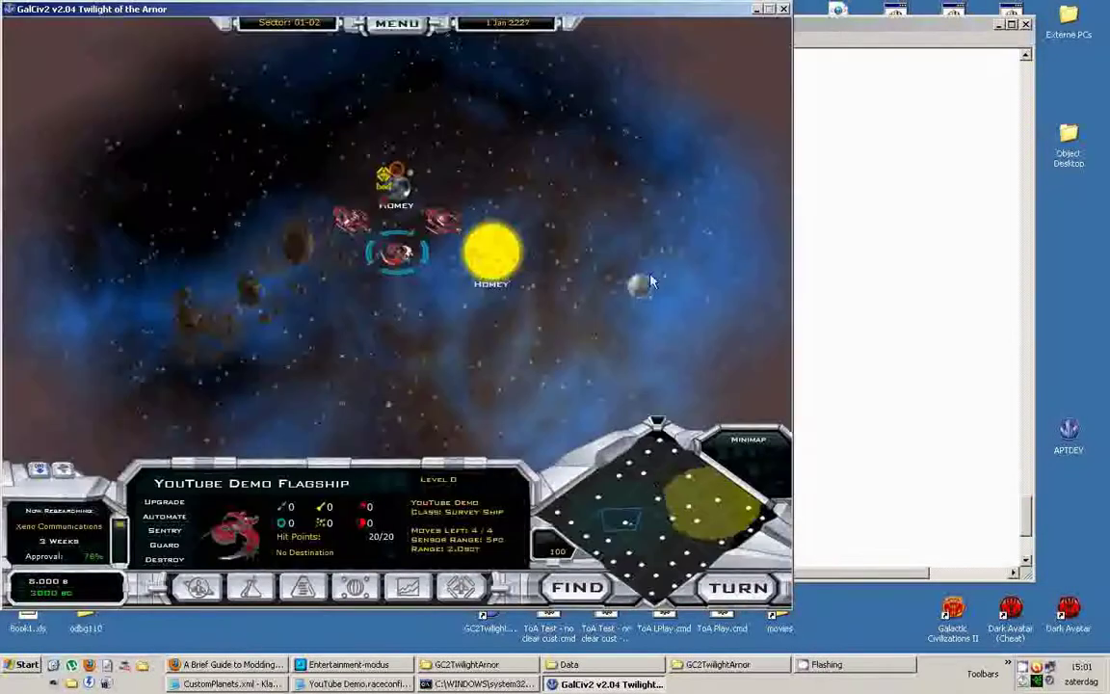
pyautogui.click(588, 291)
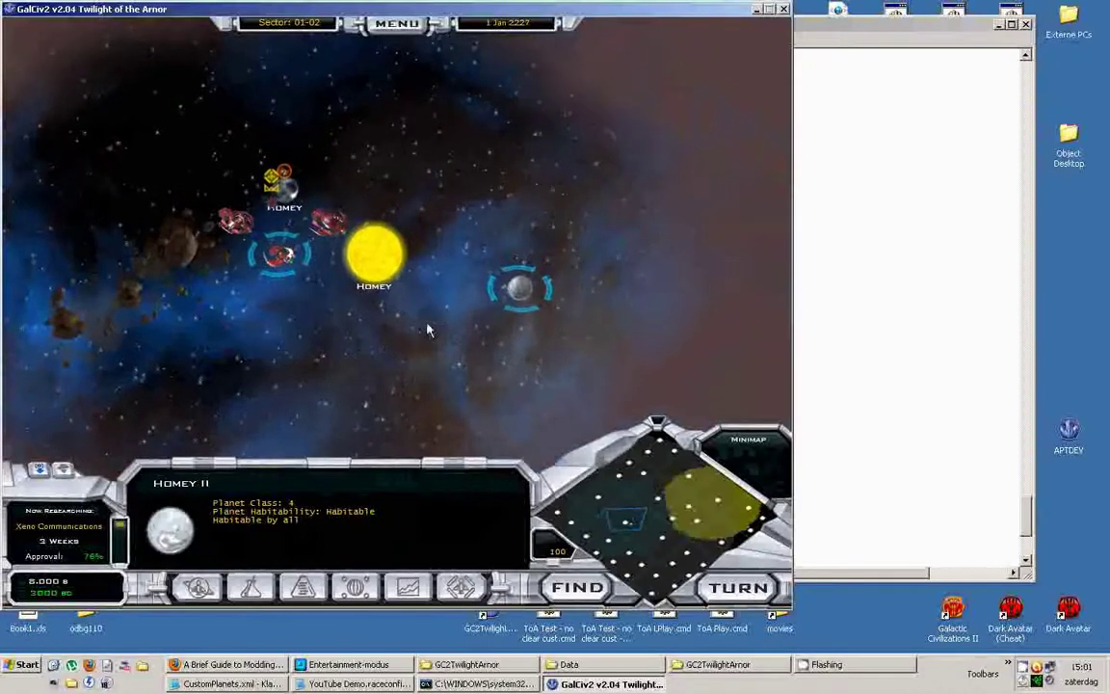
pyautogui.click(420, 271)
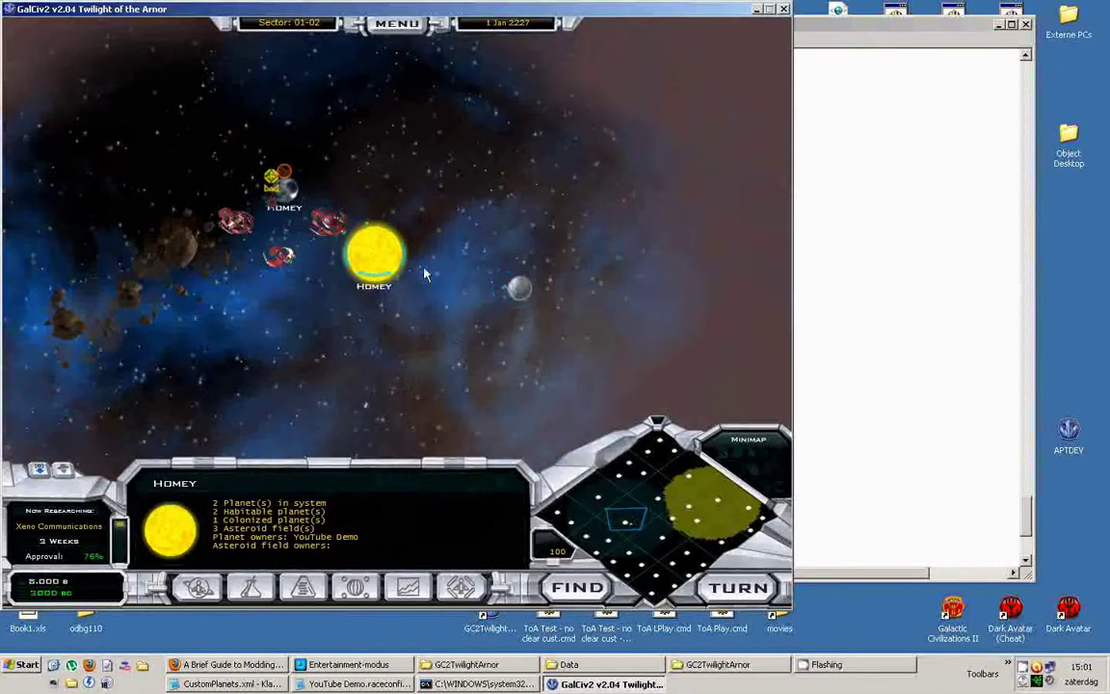
# In CustomPlanets.xml, set the PercentOfStarSize of Planet2 in the YouTubeDemo star system to 21.40
pyautogui.click(835, 260)
pyautogui.scroll(-1, 509, 276)
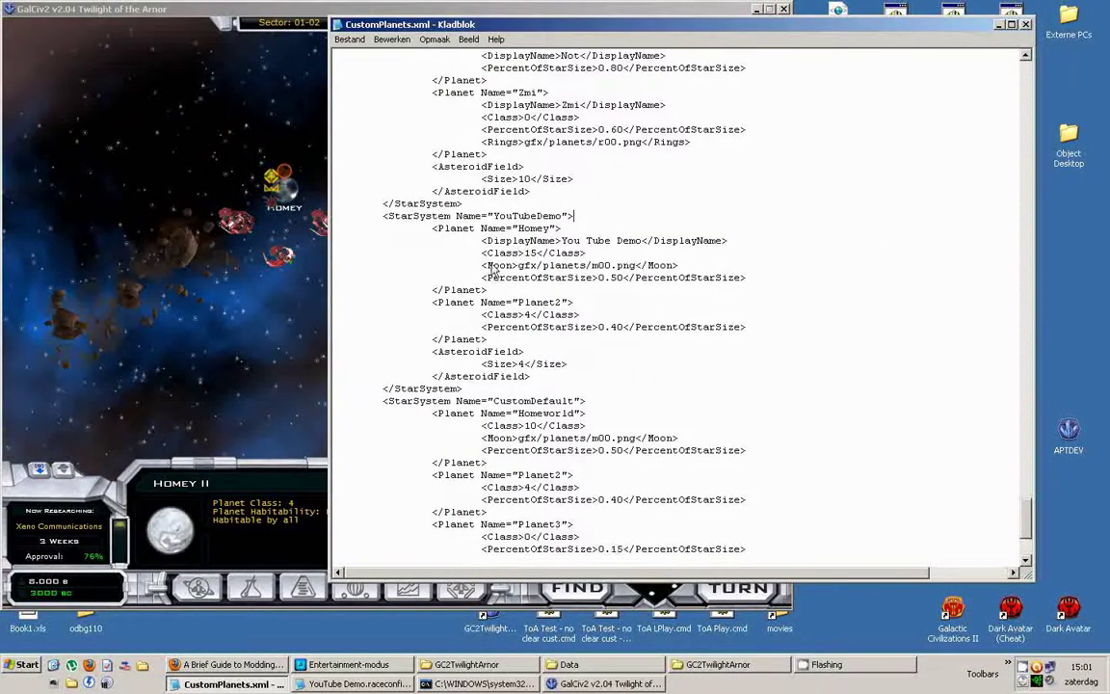
pyautogui.scroll(-1, 411, 315)
pyautogui.scroll(1, 411, 315)
pyautogui.click(603, 327)
pyautogui.press('BackSpace')
pyautogui.write('21')
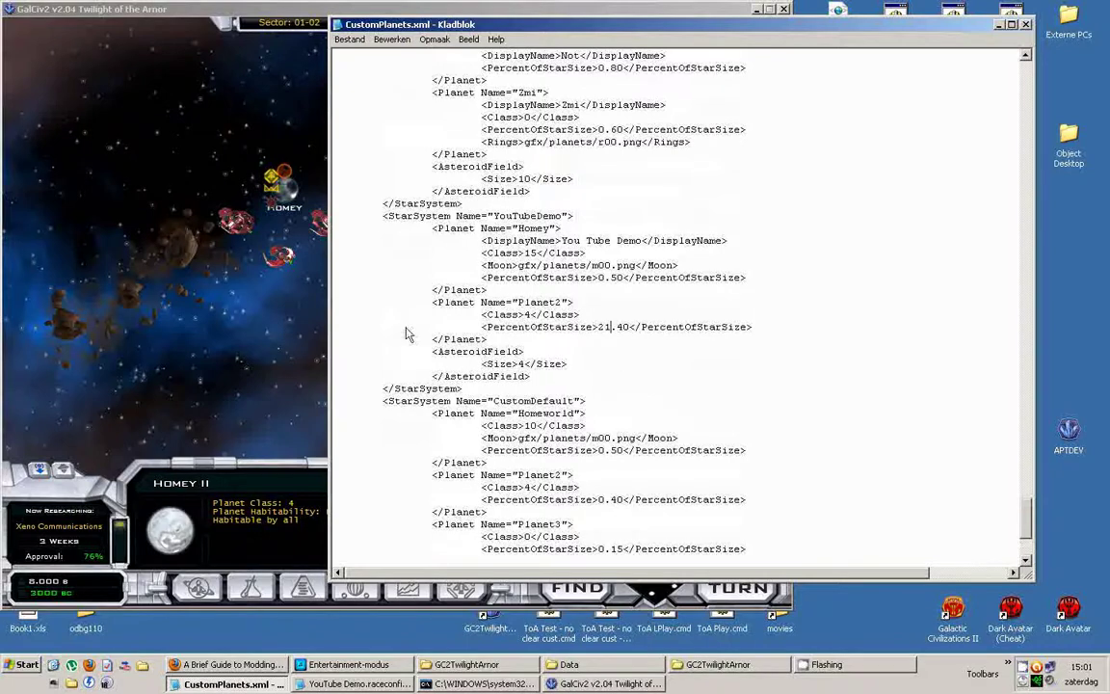
# Switch to the game, abandon the current session, and start another new game as YouTube Demo with the preset settings
pyautogui.moveTo(481, 327); pyautogui.dragTo(520, 329)
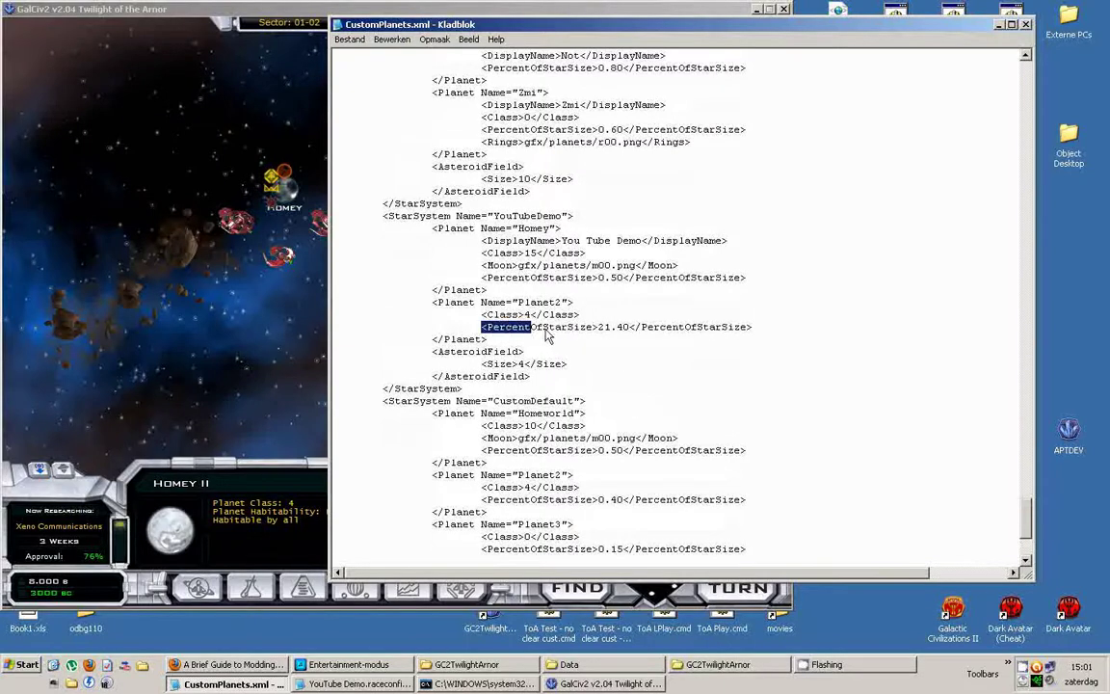
pyautogui.click(203, 299)
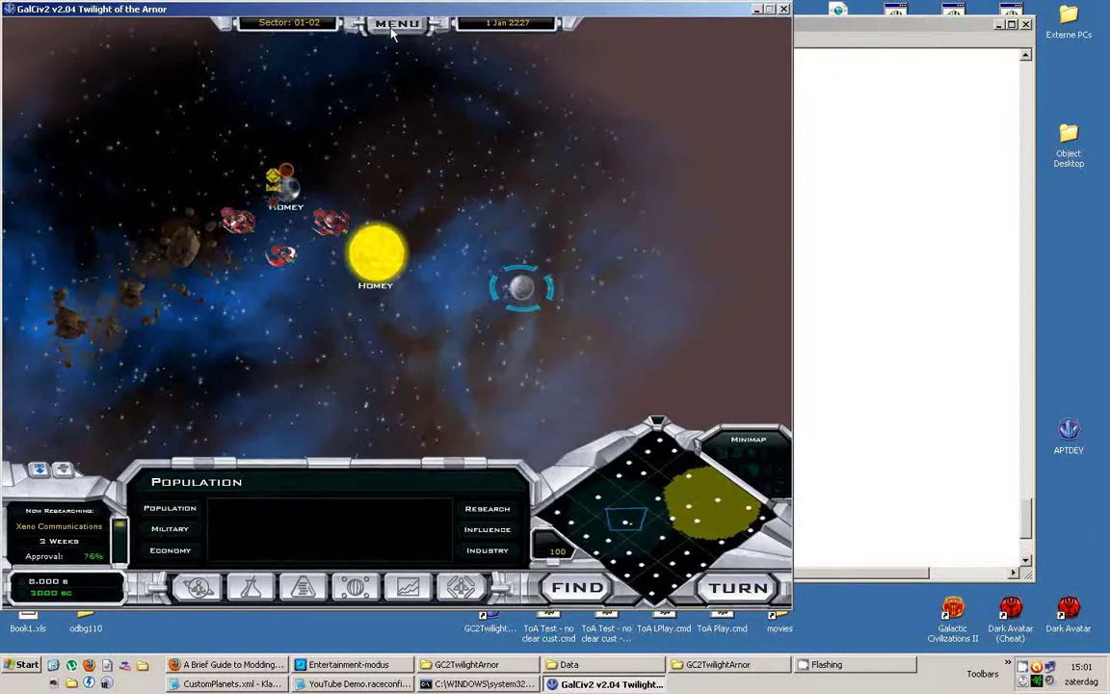
pyautogui.click(391, 23)
pyautogui.click(557, 582)
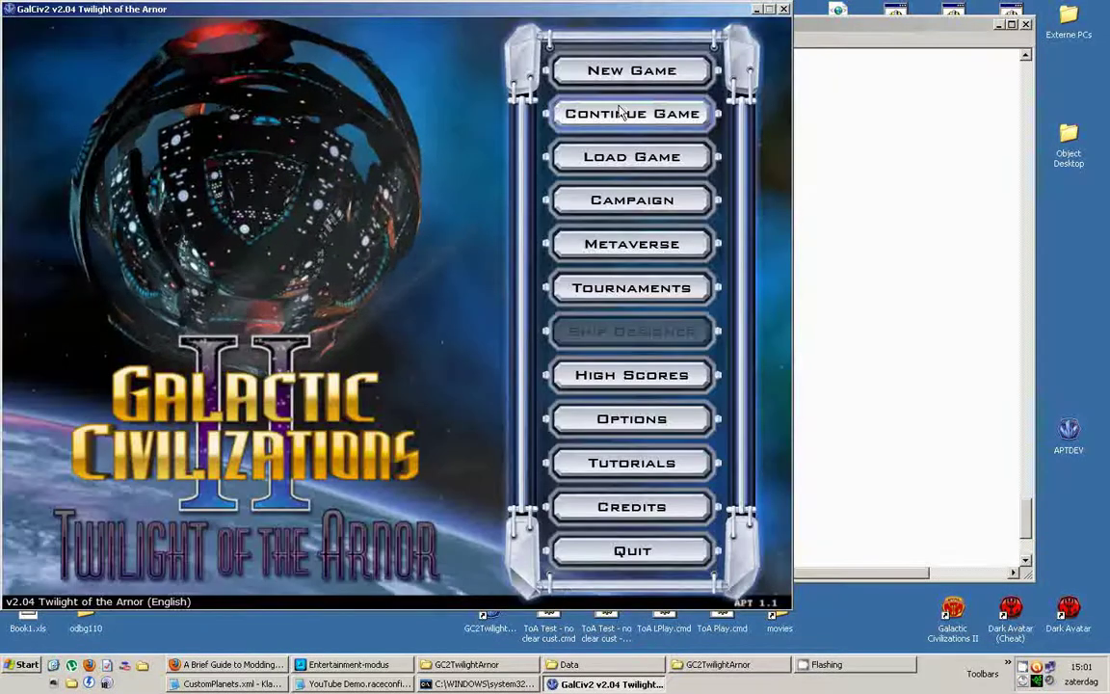
pyautogui.click(649, 66)
pyautogui.click(679, 582)
pyautogui.click(680, 583)
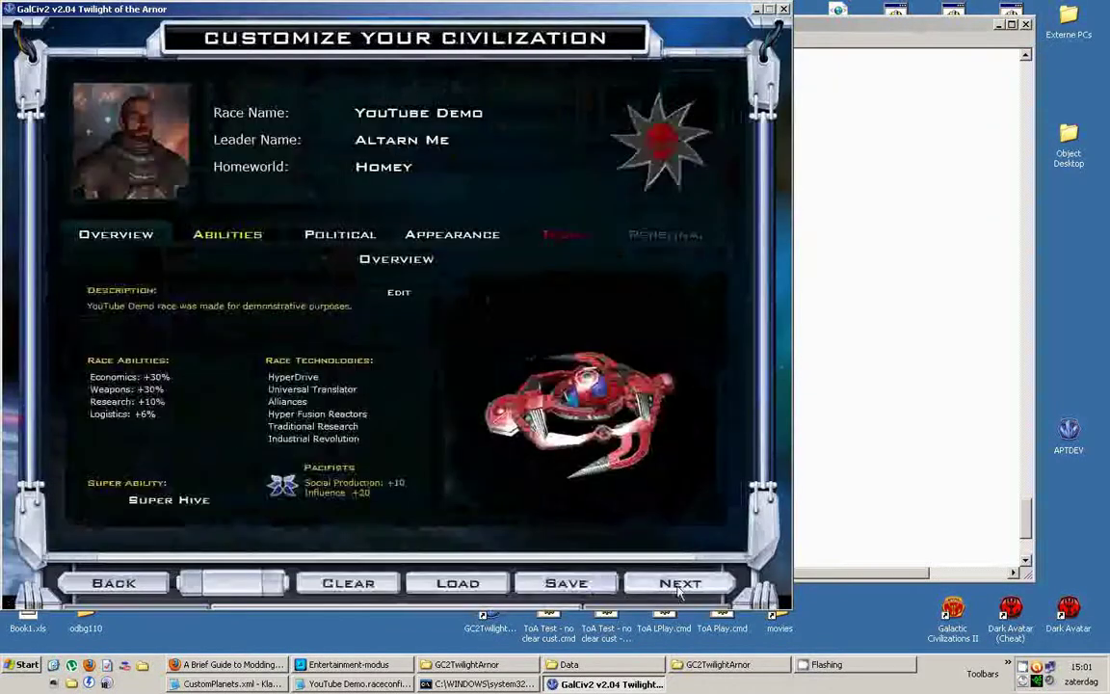
pyautogui.click(680, 582)
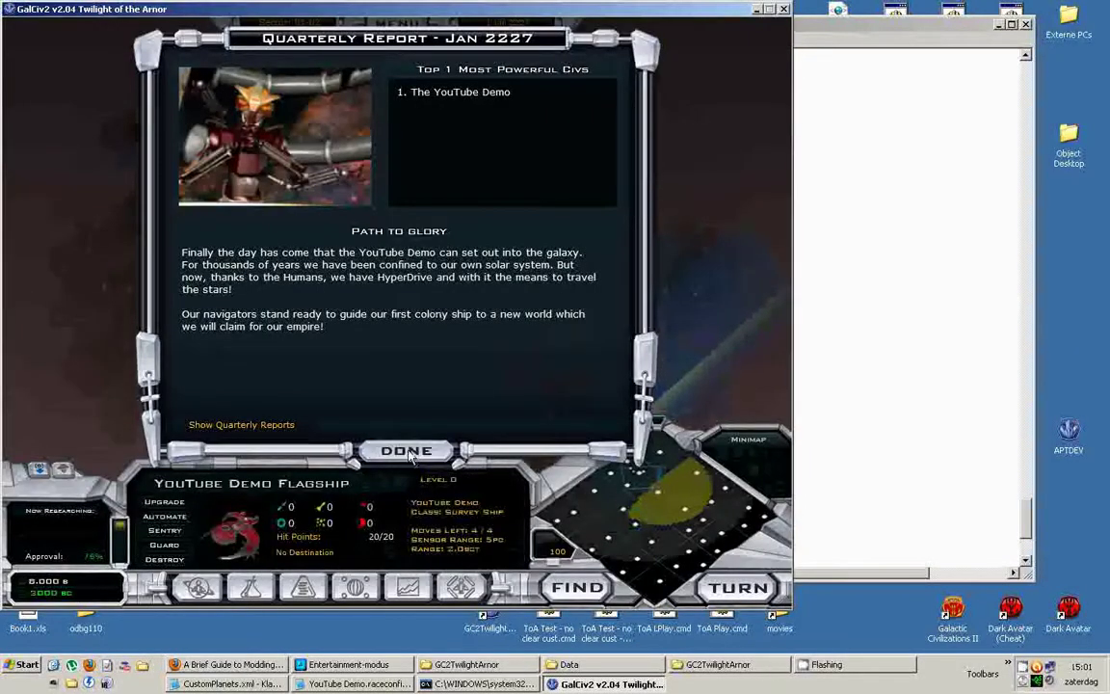
# Dismiss the quarterly report, accept Xeno Communications as the research, and inspect the size of Homey II against the Homey star
pyautogui.click(410, 457)
pyautogui.click(721, 548)
pyautogui.click(730, 554)
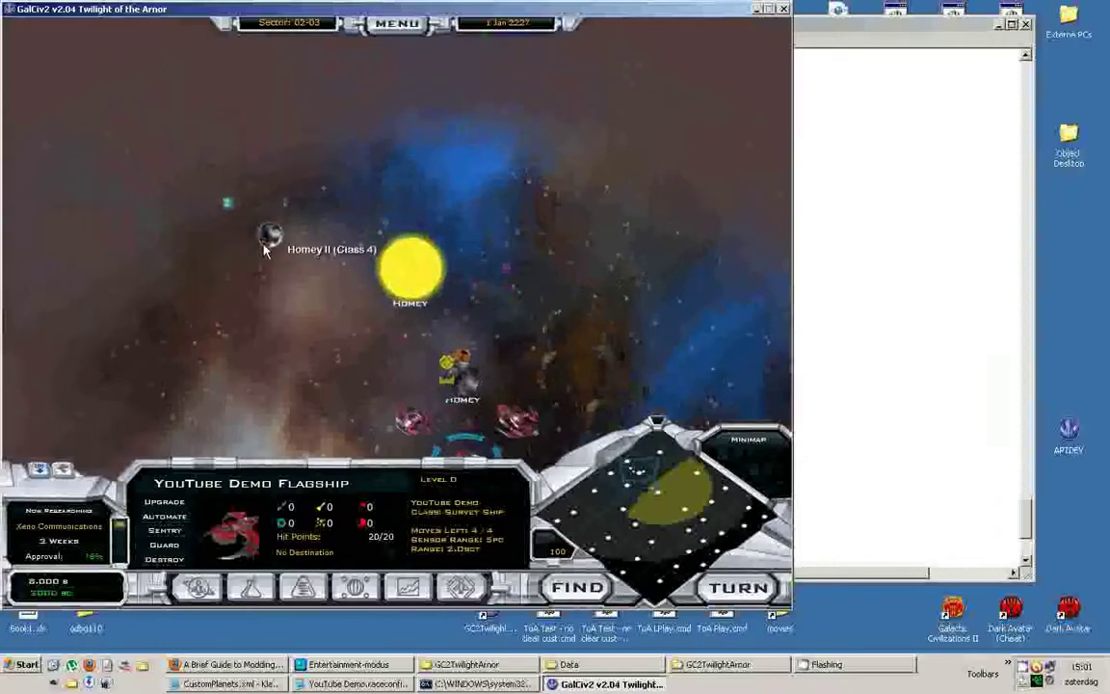
pyautogui.scroll(3, 262, 337)
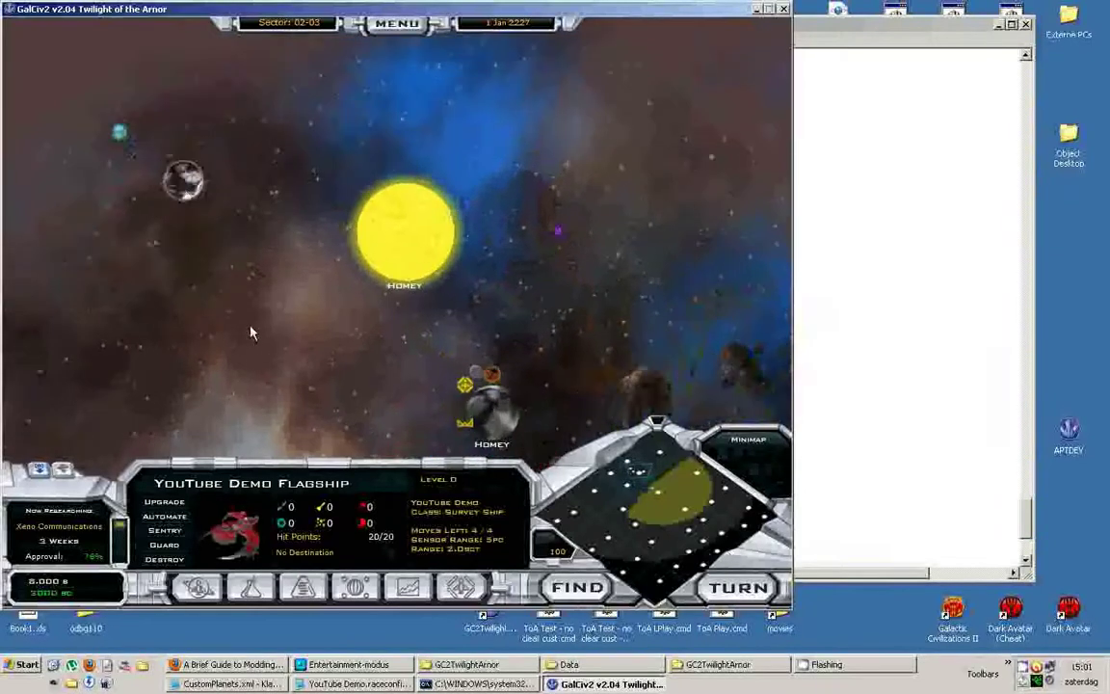
pyautogui.scroll(-3, 189, 245)
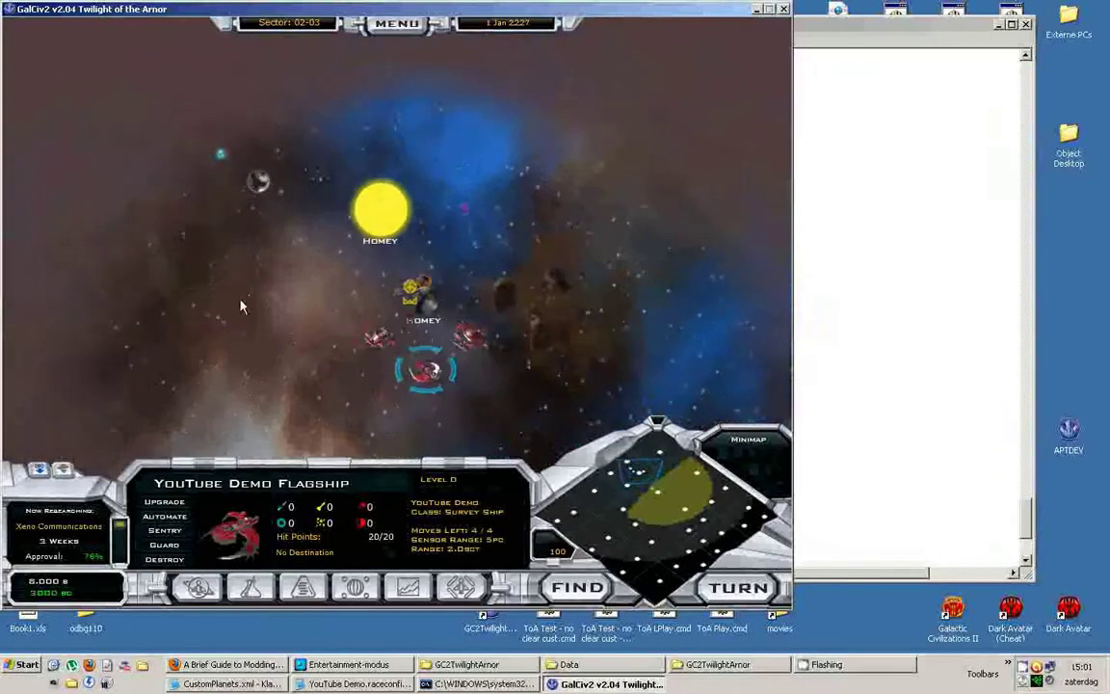
pyautogui.scroll(3, 216, 267)
# In CustomPlanets.xml, delete the PercentOfStarSize line from Planet2 in the YouTubeDemo star system
pyautogui.click(1003, 289)
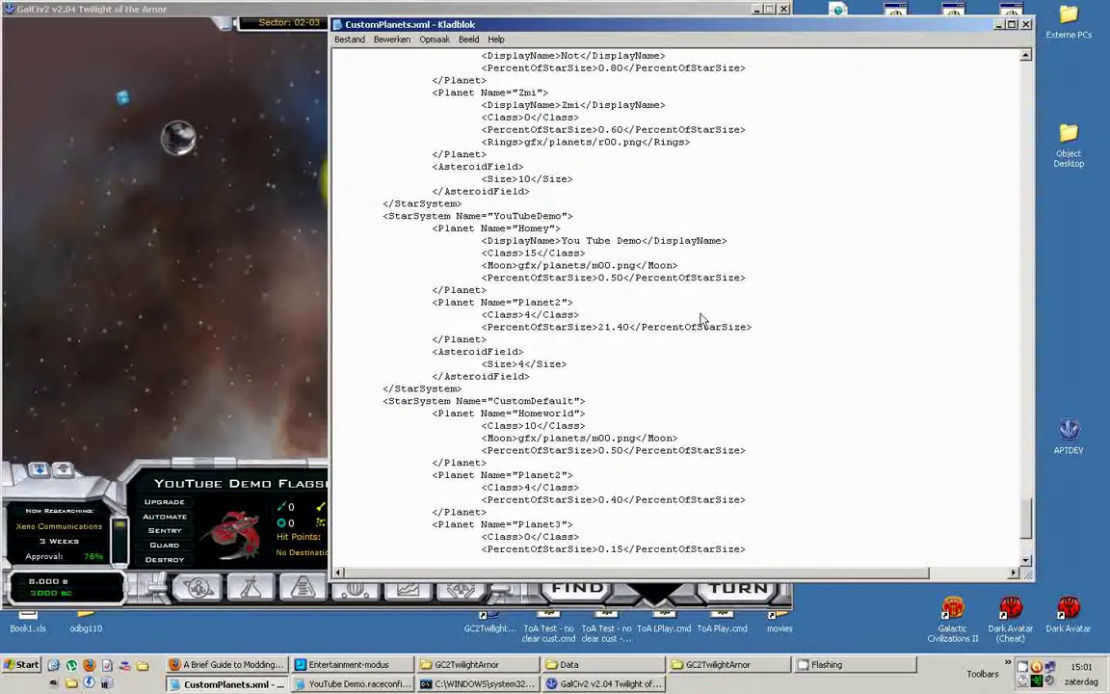
pyautogui.moveTo(752, 327); pyautogui.dragTo(338, 327)
pyautogui.press('Delete')
pyautogui.press('Delete')
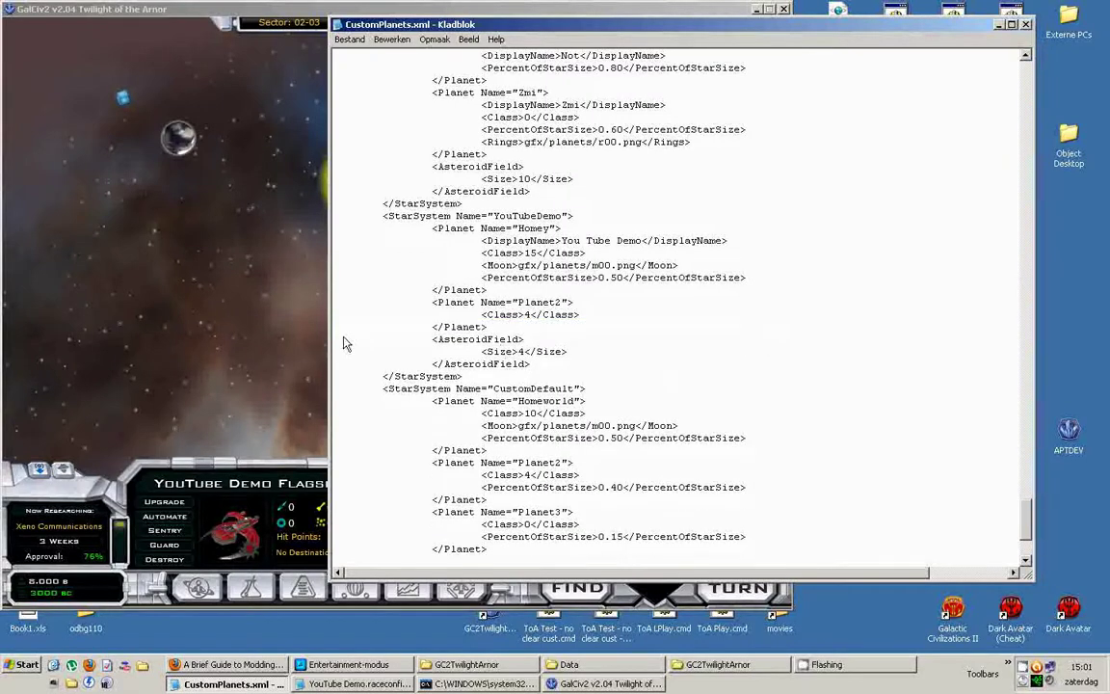
pyautogui.scroll(2, 479, 321)
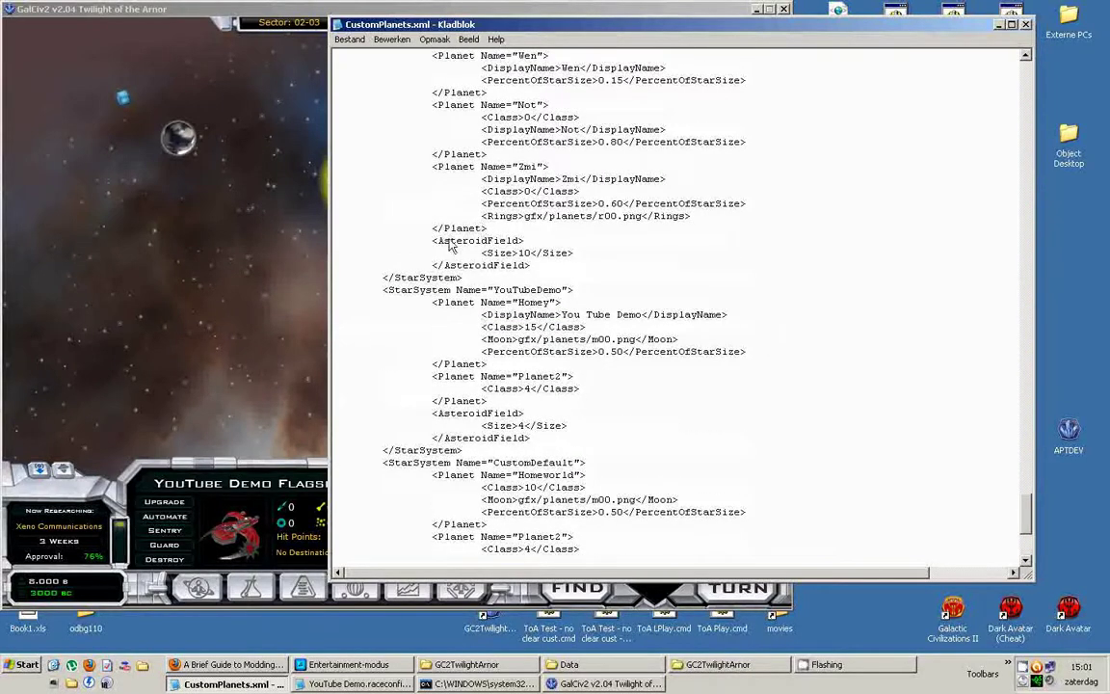
pyautogui.scroll(-2, 442, 256)
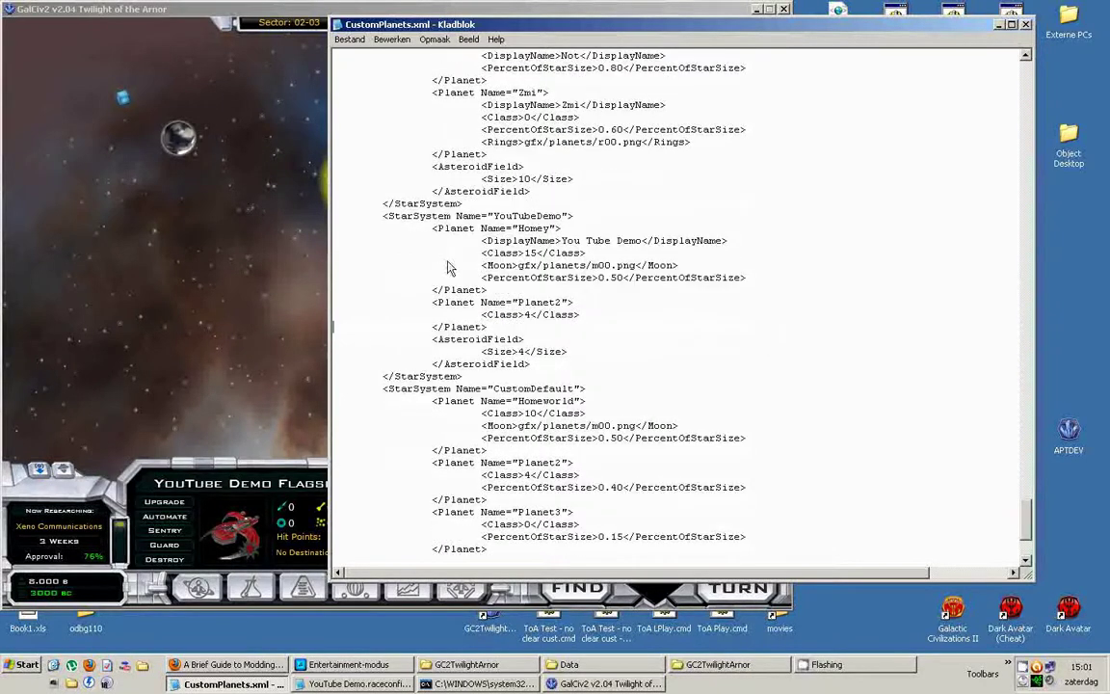
# In the game, examine the planet Homey and compare its star system with neighbouring planets such as Hammer II
pyautogui.click(219, 279)
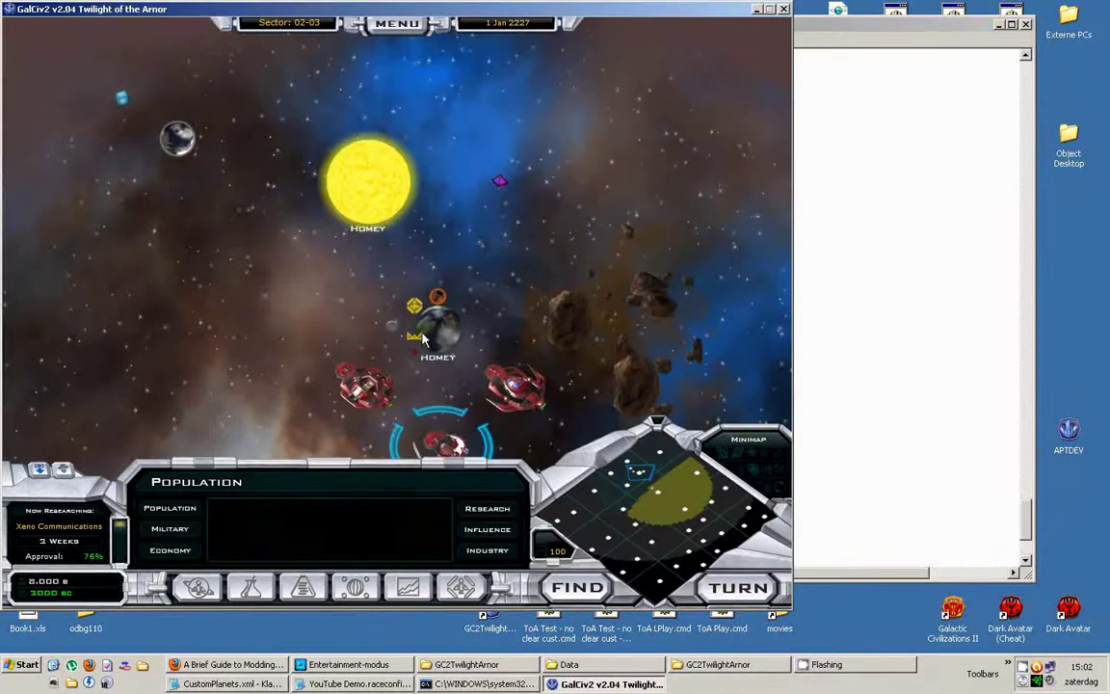
pyautogui.scroll(-5, 424, 338)
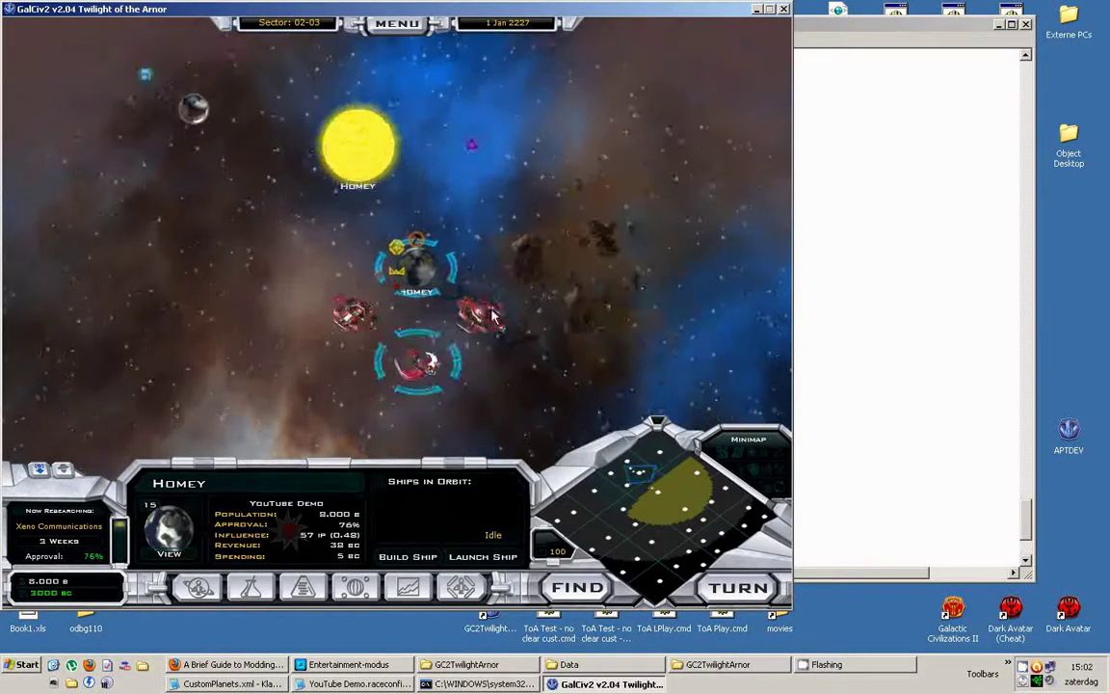
pyautogui.moveTo(483, 273); pyautogui.dragTo(179, 238)
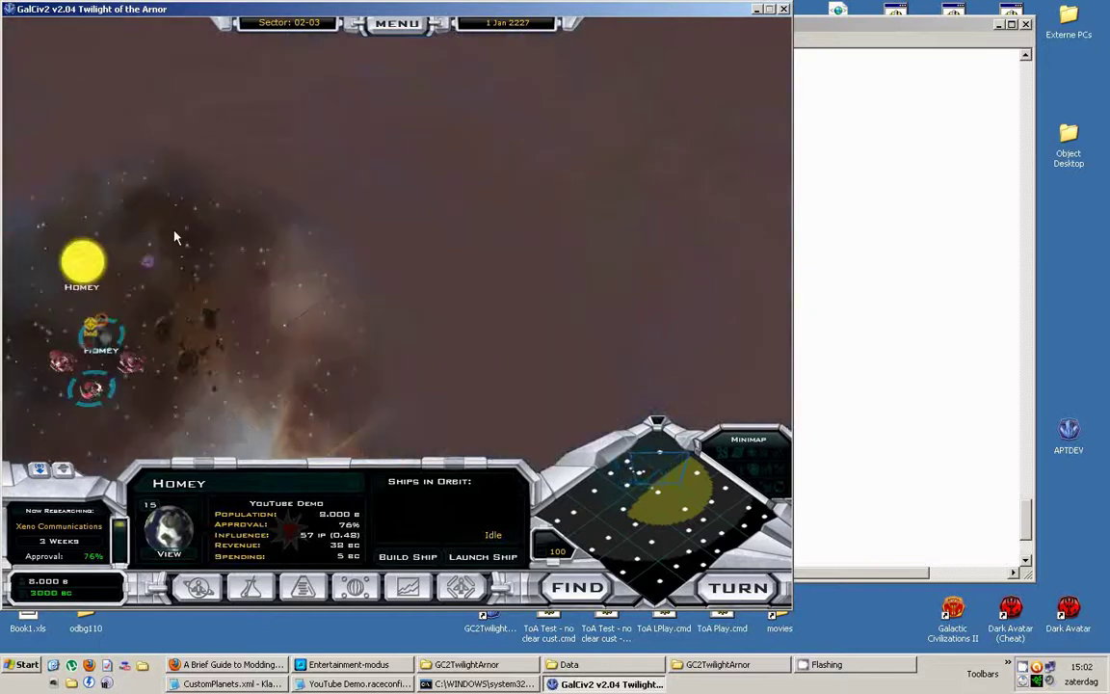
pyautogui.moveTo(421, 234); pyautogui.dragTo(323, 284)
pyautogui.scroll(-3, 323, 284)
pyautogui.moveTo(251, 231); pyautogui.dragTo(529, 306)
pyautogui.scroll(5, 482, 221)
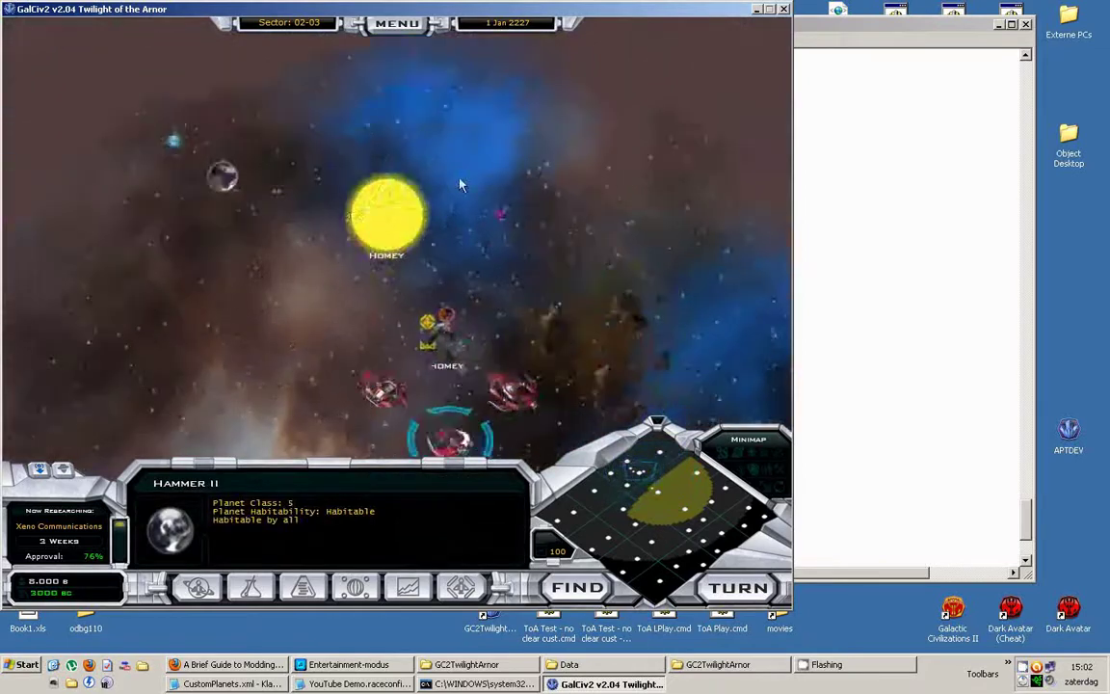
pyautogui.moveTo(402, 212); pyautogui.dragTo(458, 266)
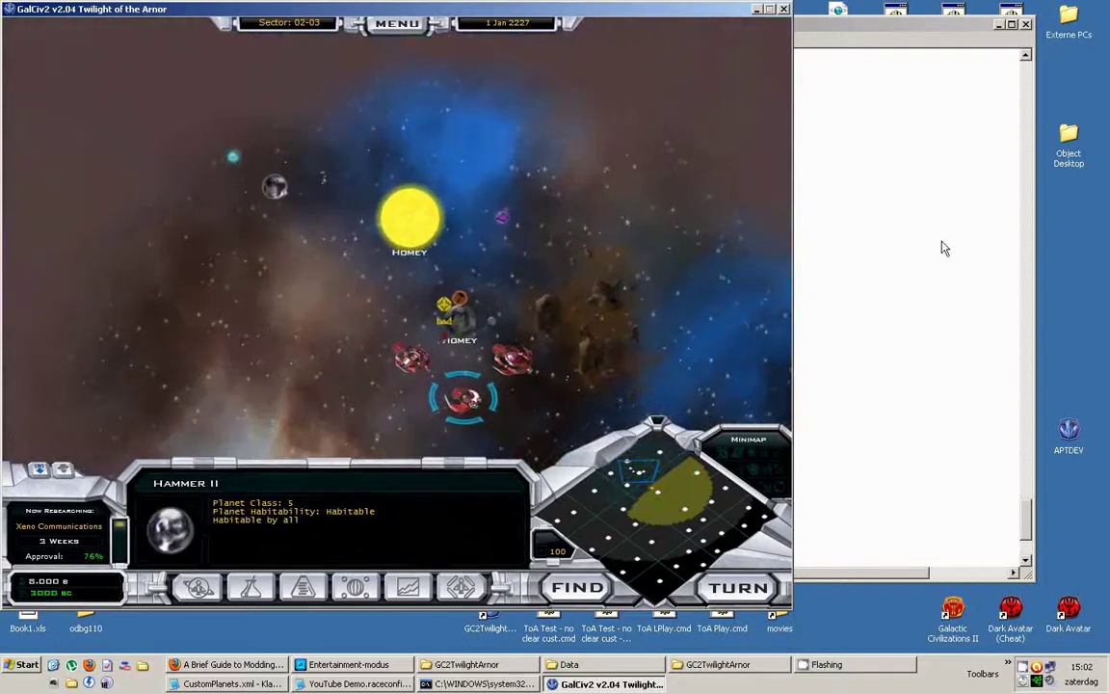
# Return to CustomPlanets.xml, review the YouTubeDemo star system block, and place the text cursor before Planet2's Class entry
pyautogui.click(945, 243)
pyautogui.scroll(1, 479, 302)
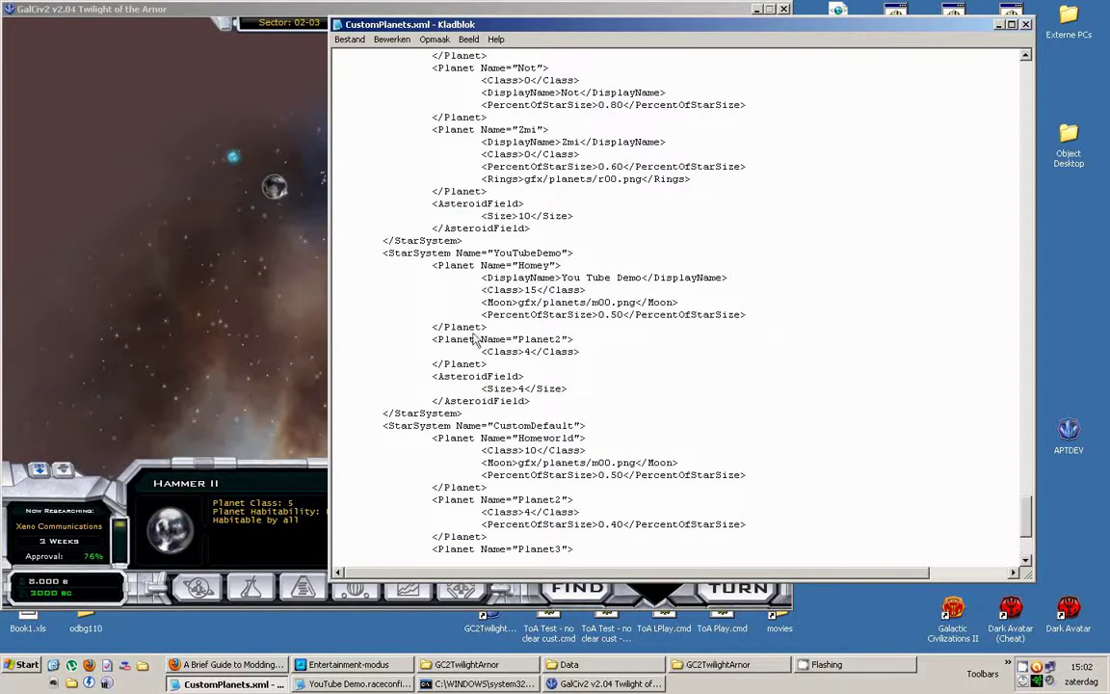
pyautogui.moveTo(551, 417); pyautogui.dragTo(332, 240)
pyautogui.click(481, 351)
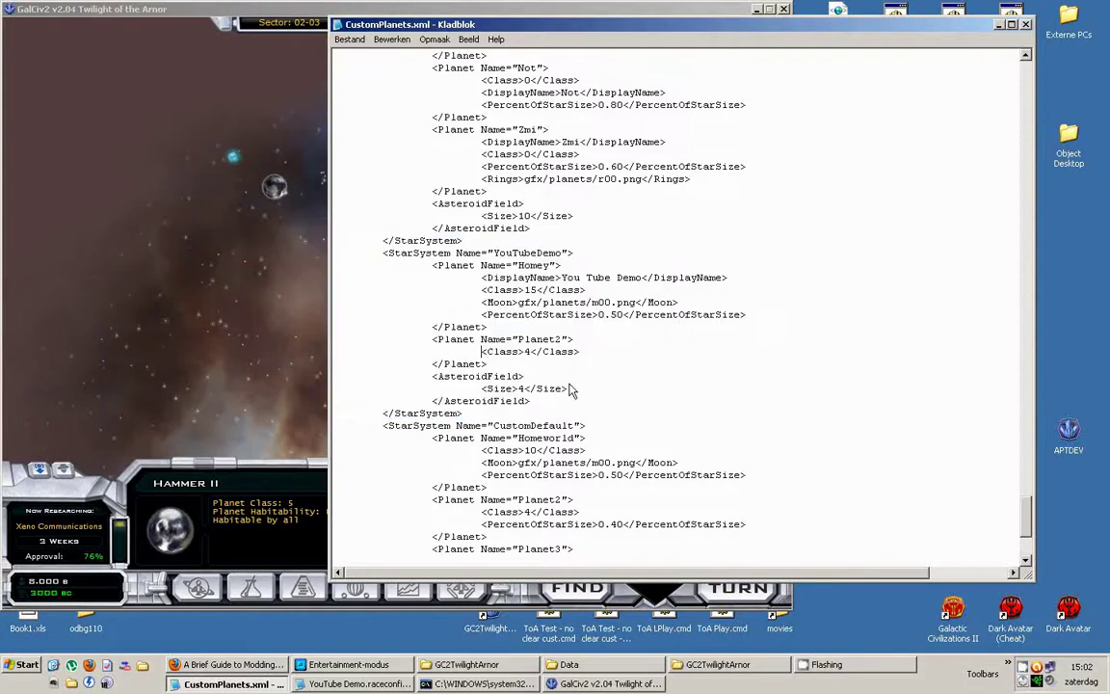